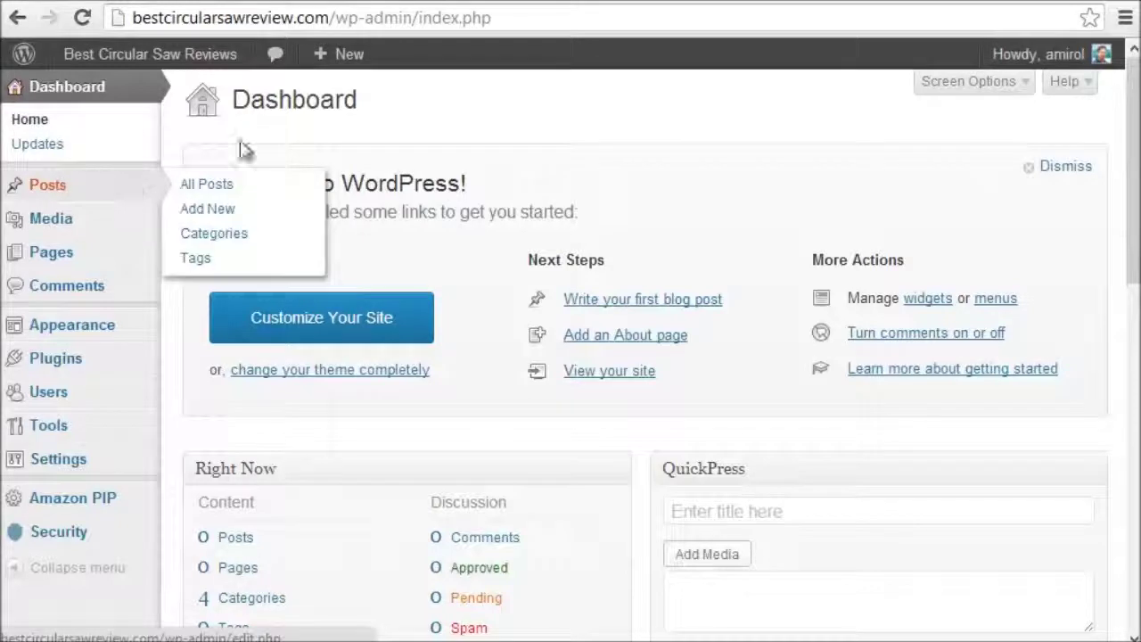
Step: Start a new blog post on the circular saw review site, ready for its title
mouse_move(62, 189)
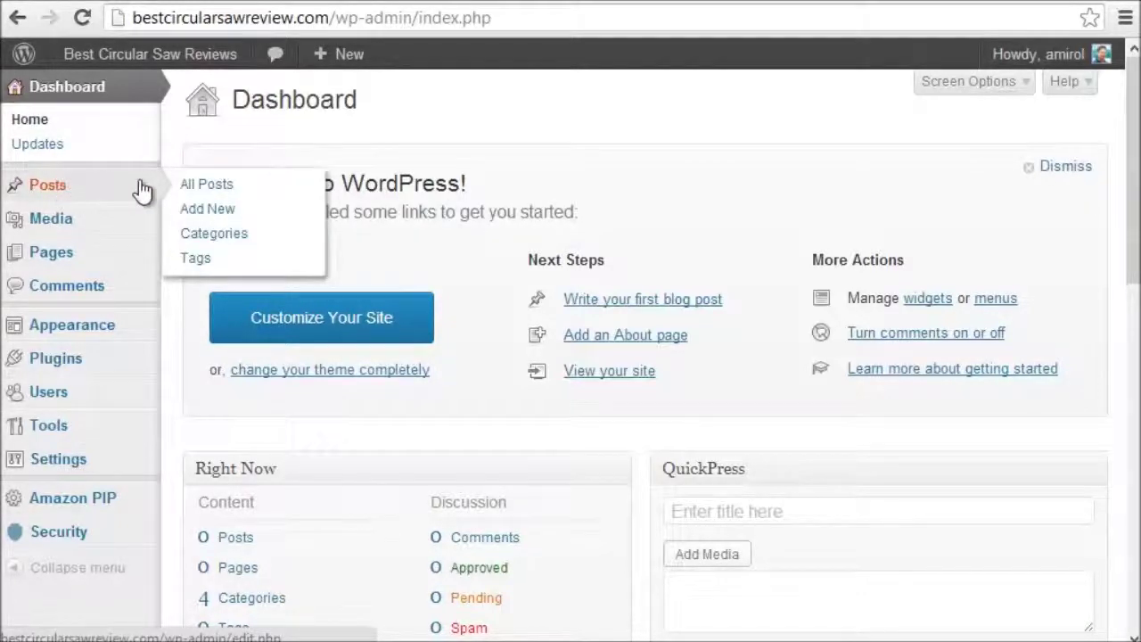
click(211, 214)
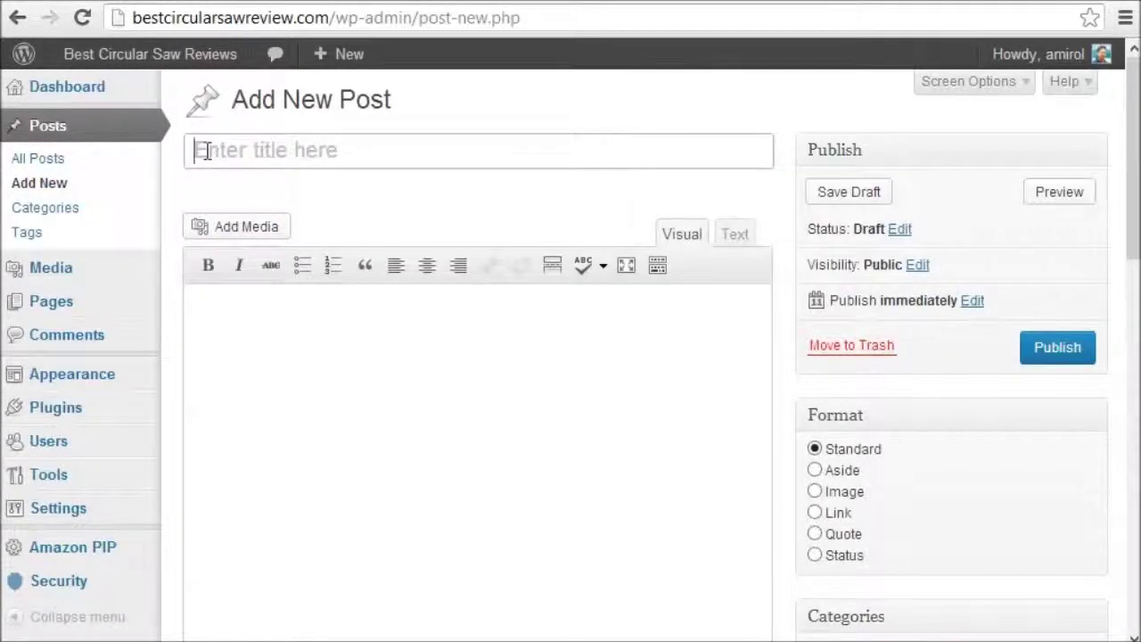
click(206, 150)
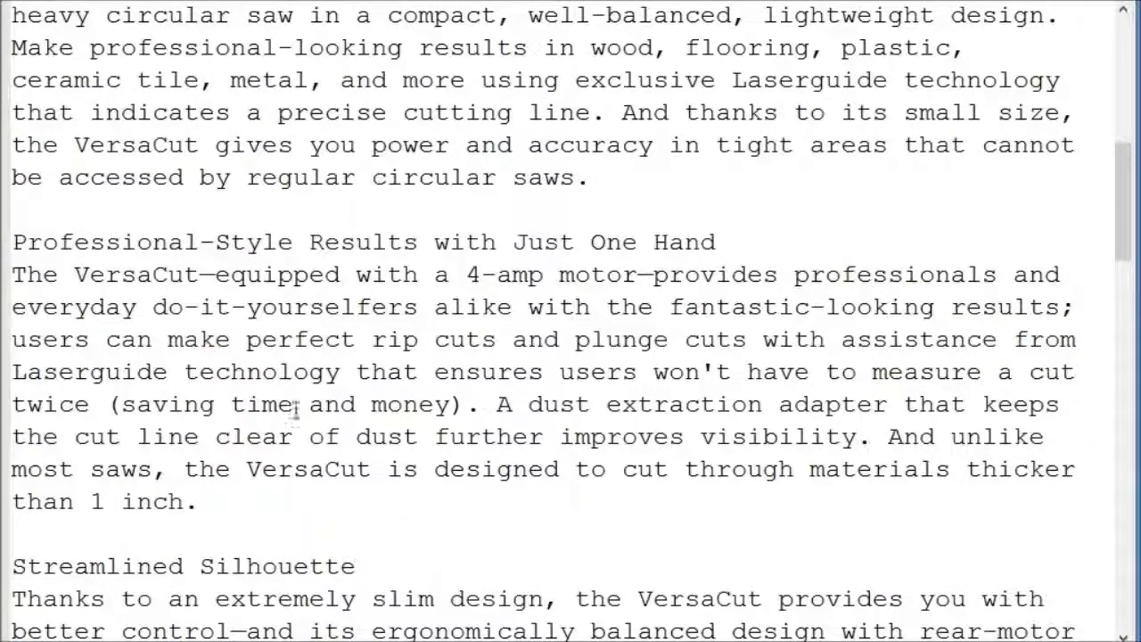
Step: Copy the product name "Rockwell RK3440K VersaCut Circular Saw" from the text notes into the new post's title
scroll(294, 405, up, 7)
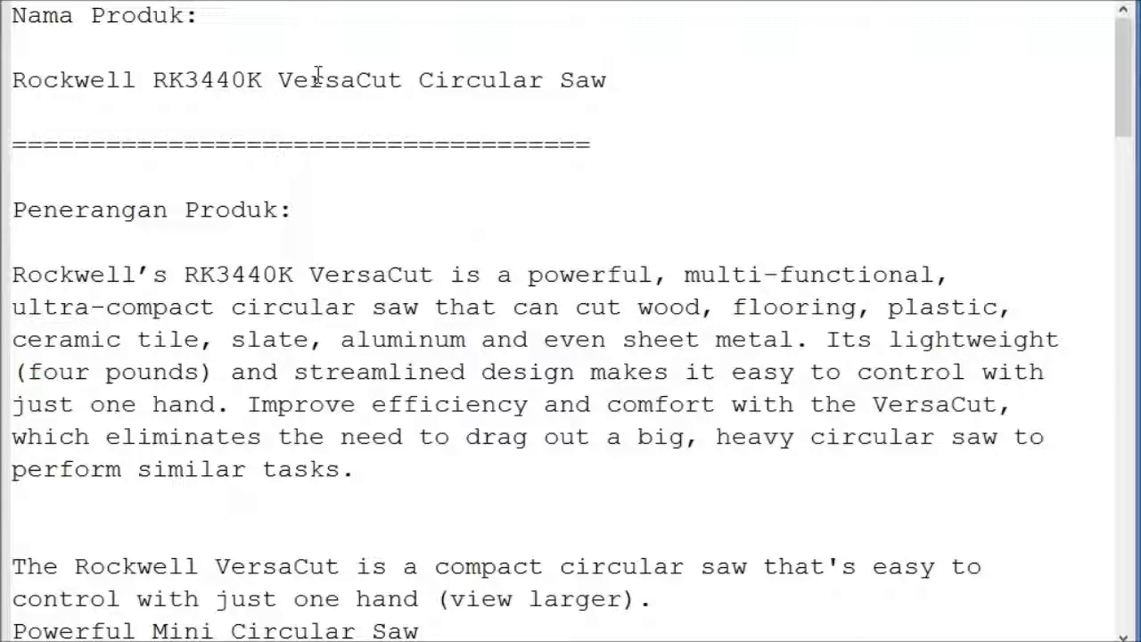
drag(609, 81, 11, 80)
right_click(76, 78)
click(132, 119)
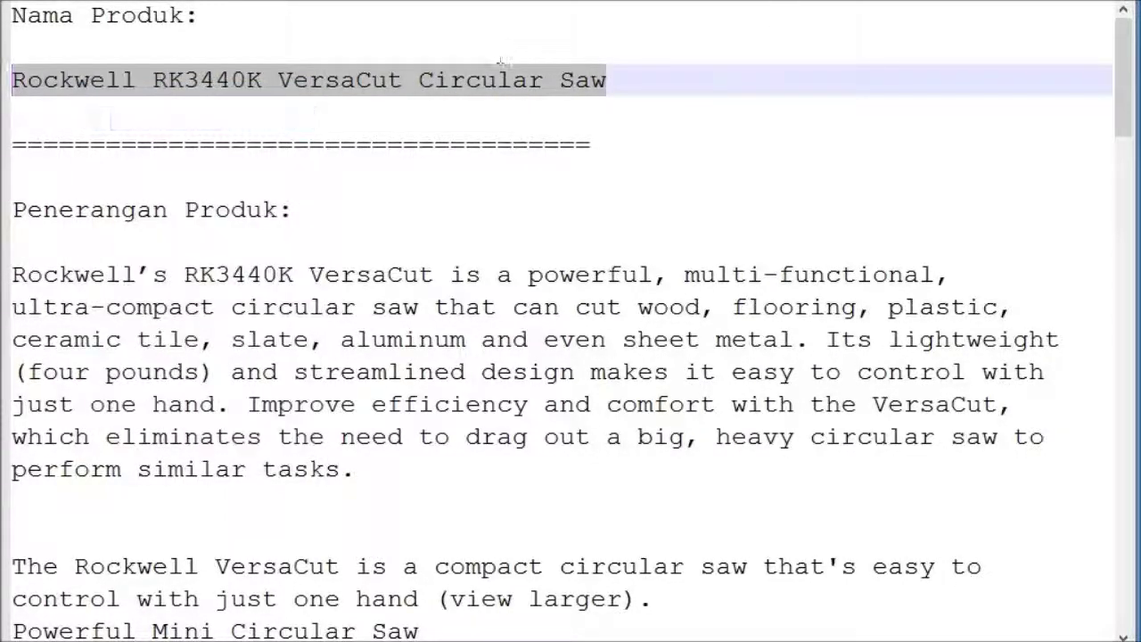
key(alt+Tab)
right_click(393, 147)
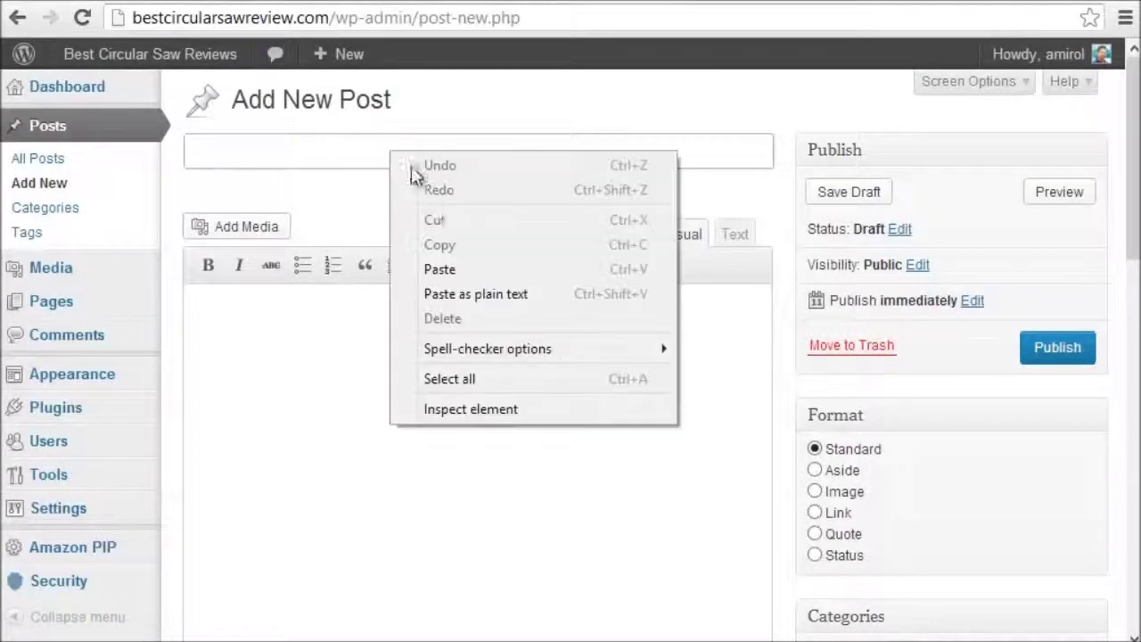
click(444, 266)
key(Return)
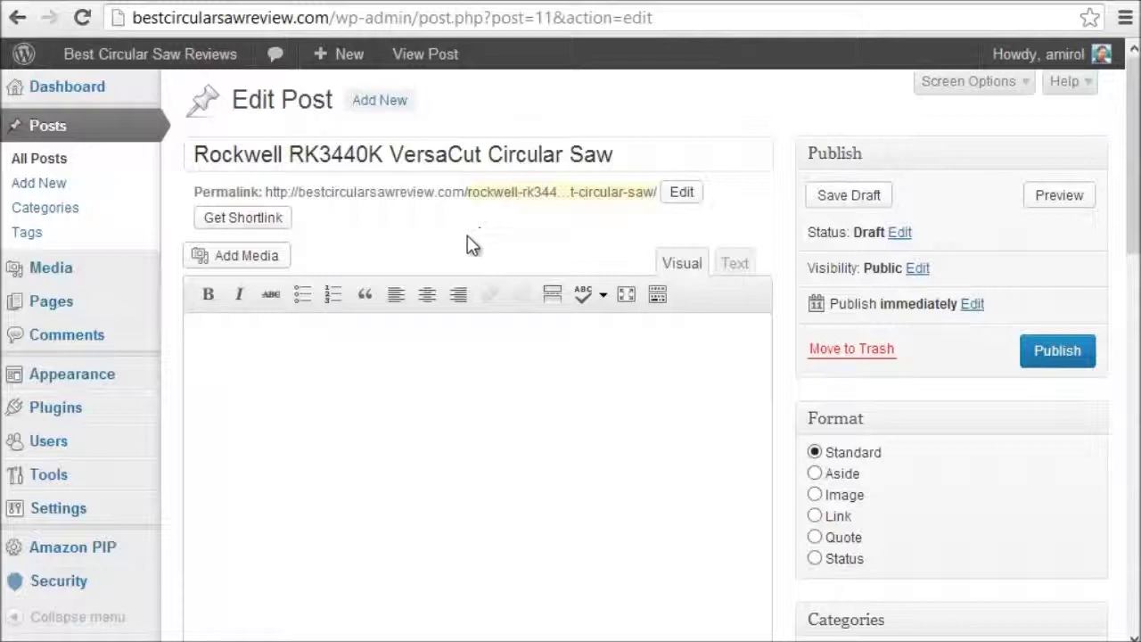
Step: Look over the Amazon product page for the Rockwell RK3440K VersaCut as the source of the post's content
drag(193, 154, 641, 157)
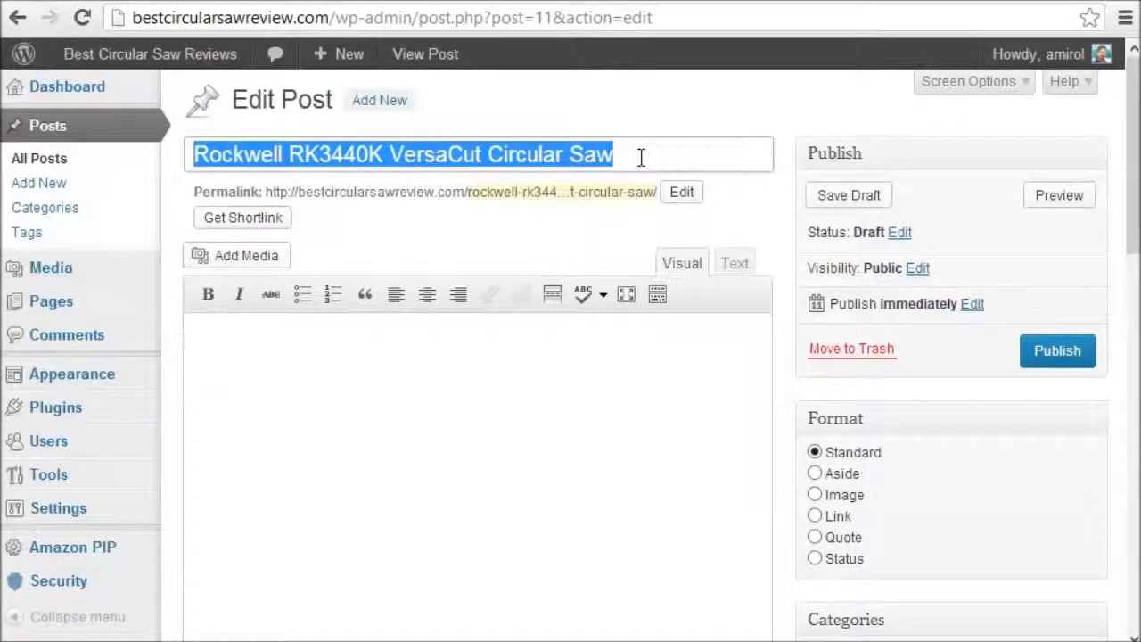
click(427, 413)
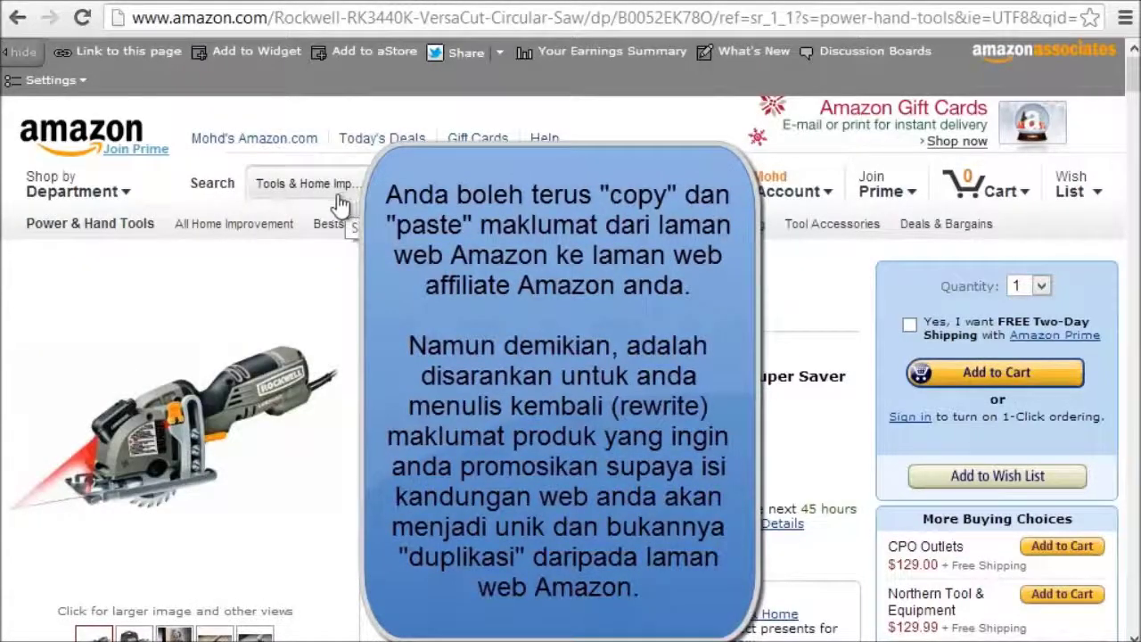
scroll(311, 331, down, 3)
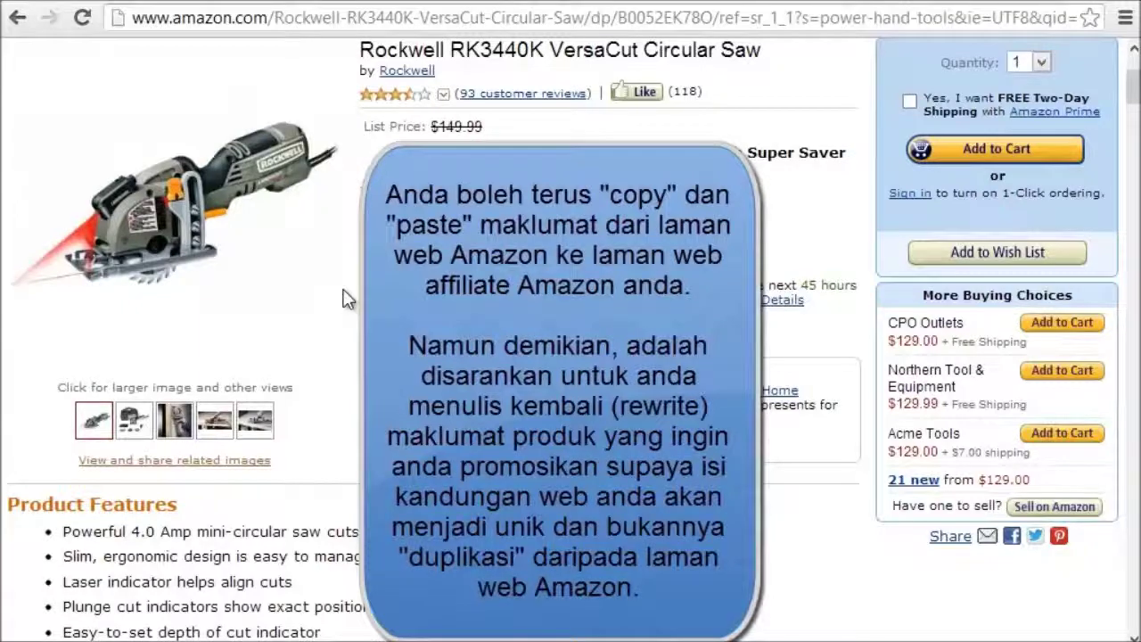
scroll(348, 299, down, 5)
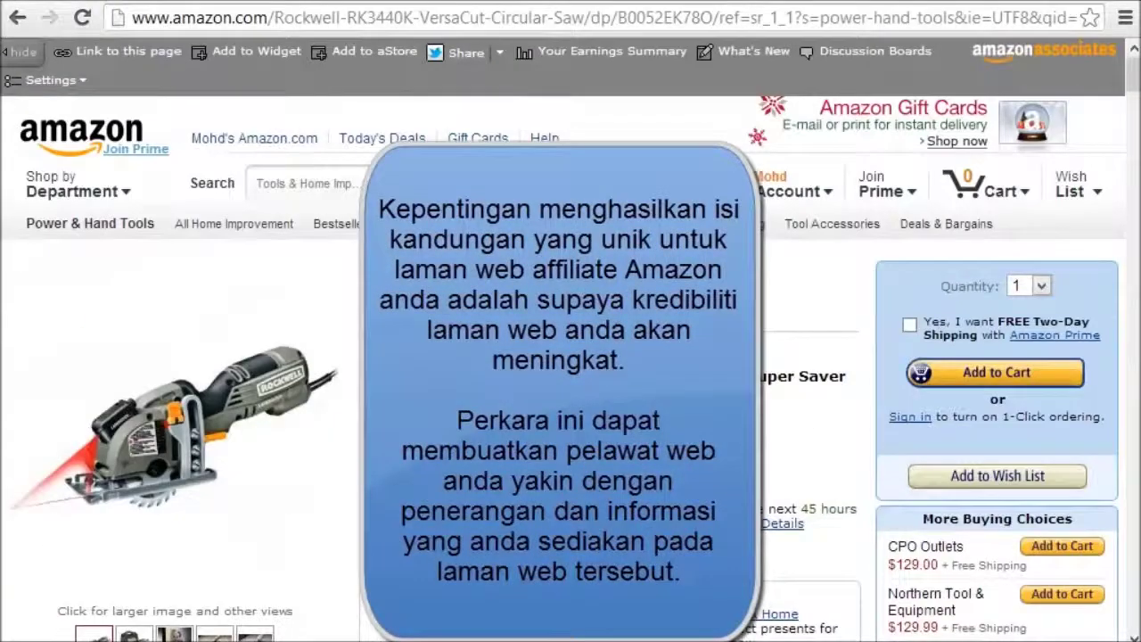
scroll(330, 327, down, 3)
scroll(330, 327, down, 3)
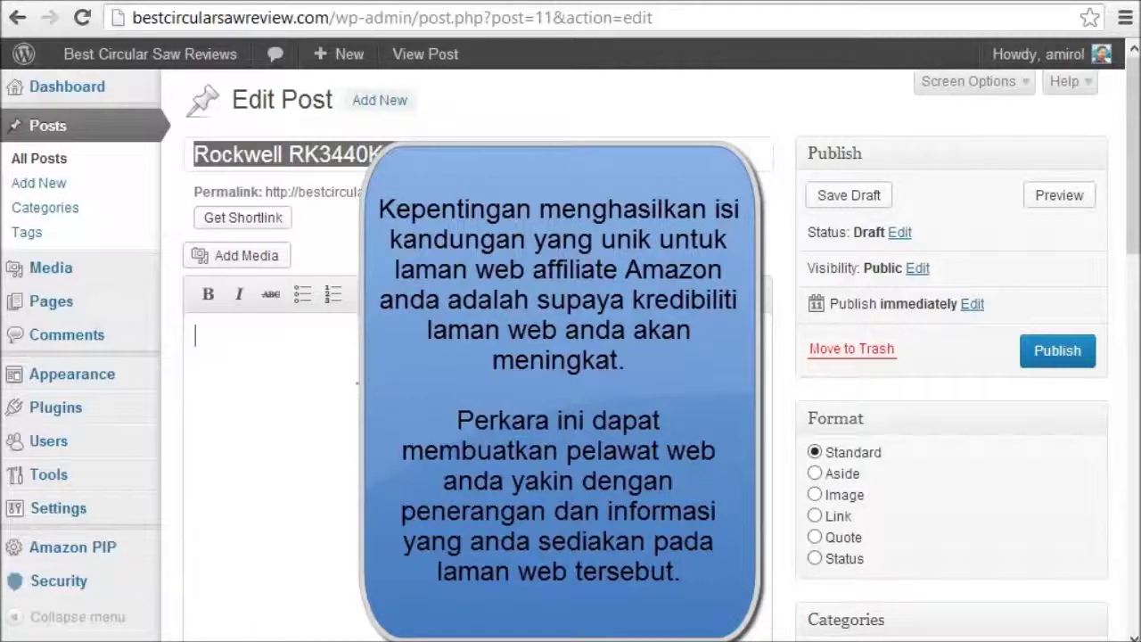
Step: Show the second row of formatting tools in the post editor and place the cursor in the empty body
scroll(570, 356, down, 1)
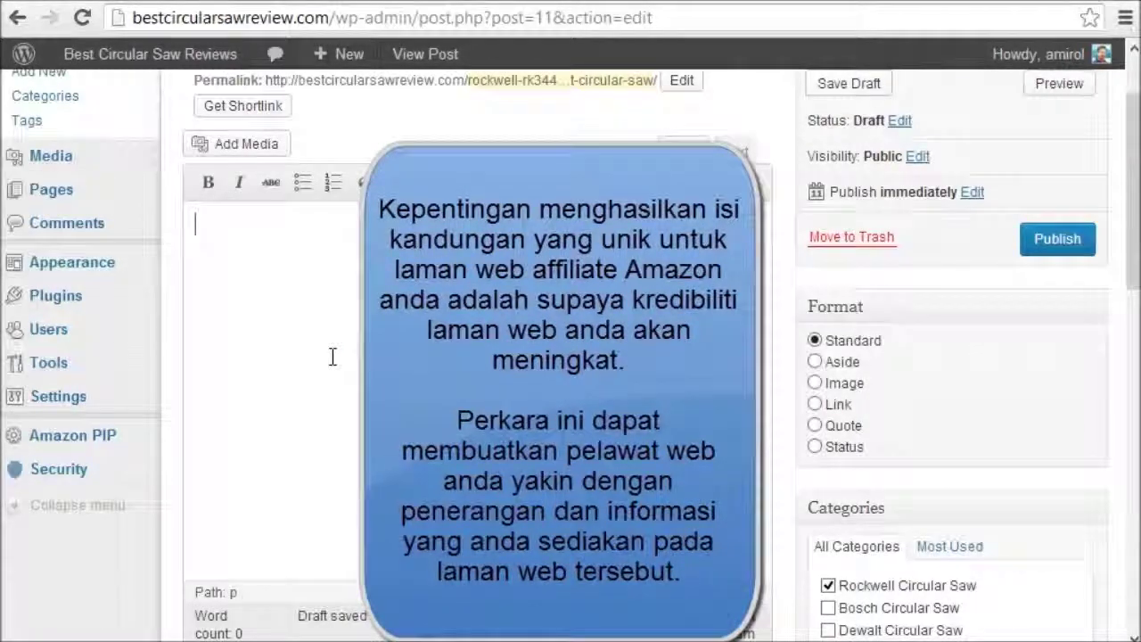
scroll(347, 330, up, 1)
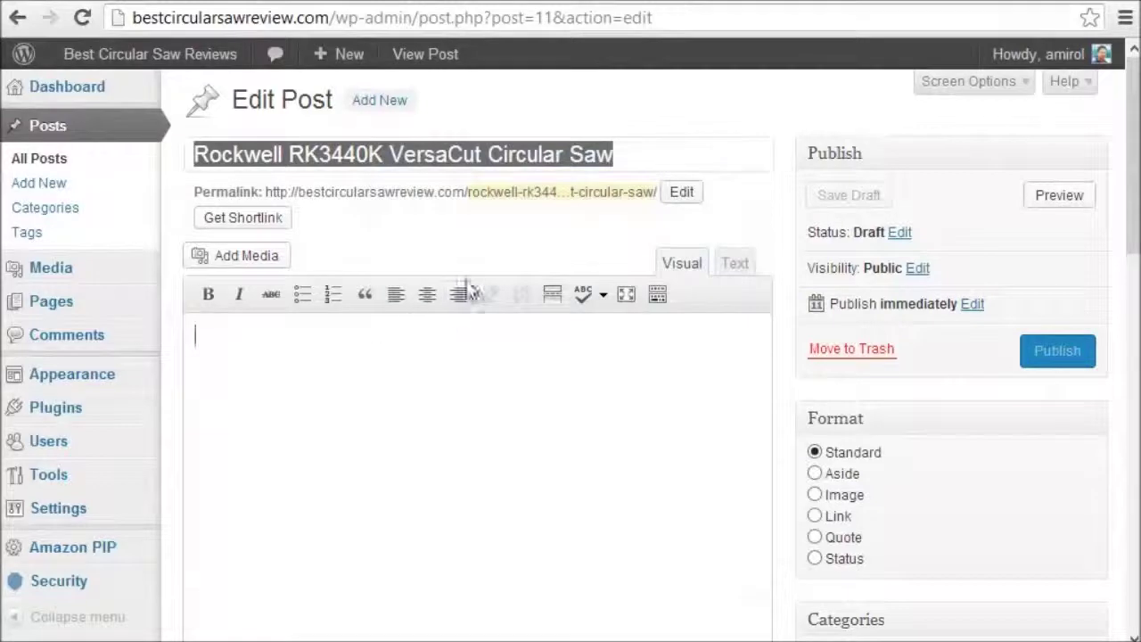
click(659, 296)
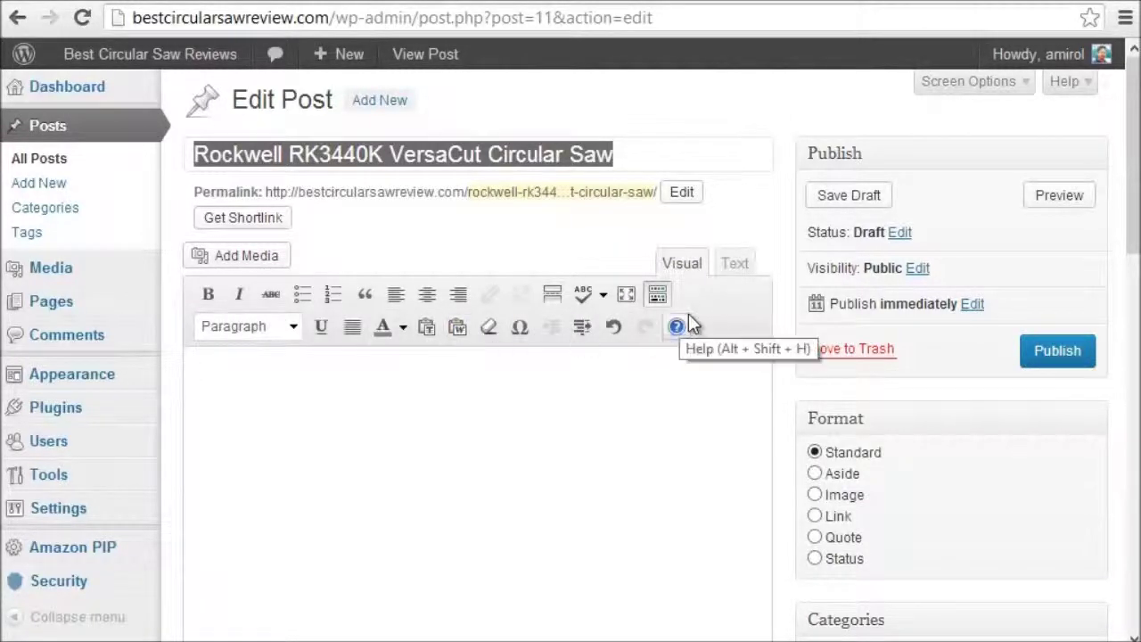
click(388, 433)
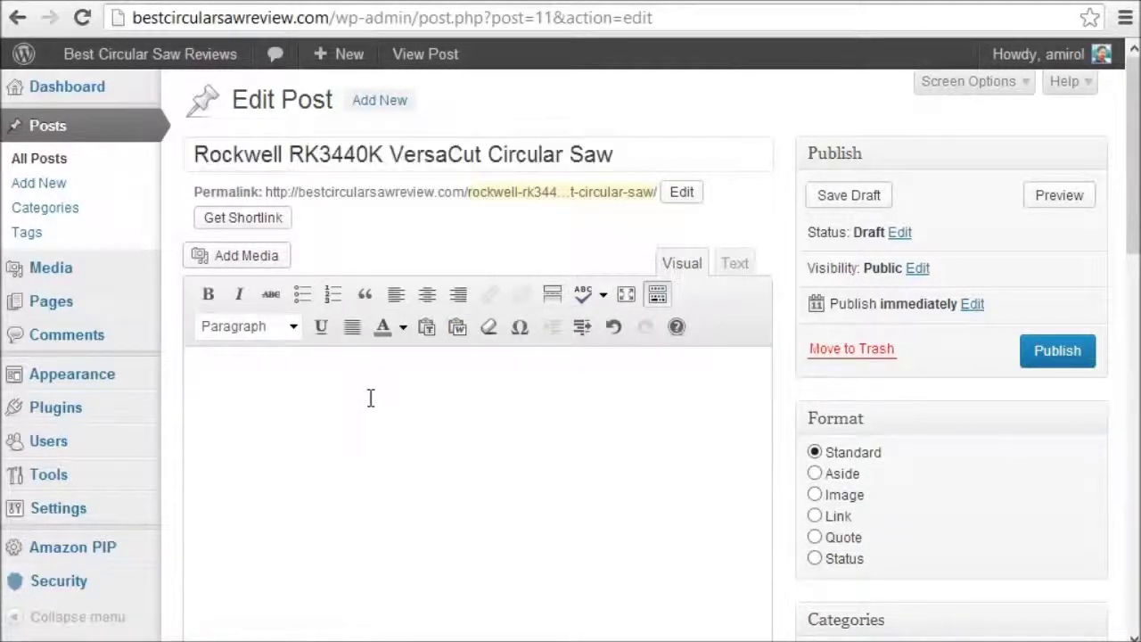
Step: Copy the whole product description from the text notes, from the opening paragraph through "What's in the Box", into the post body
key(alt+Tab)
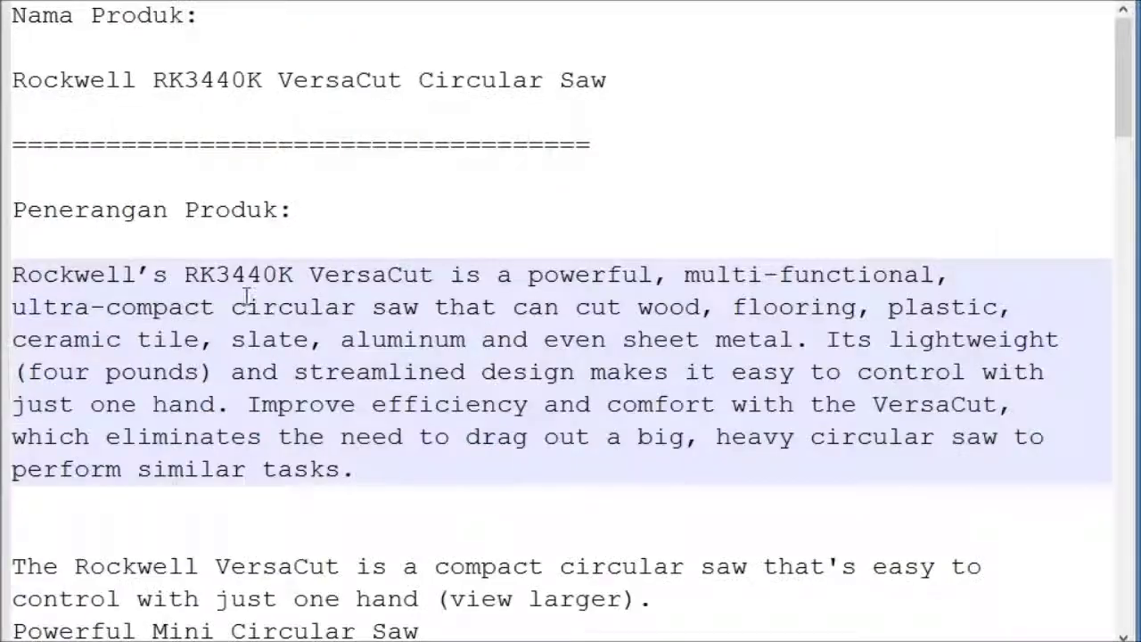
click(12, 259)
click(165, 331)
scroll(170, 326, down, 9)
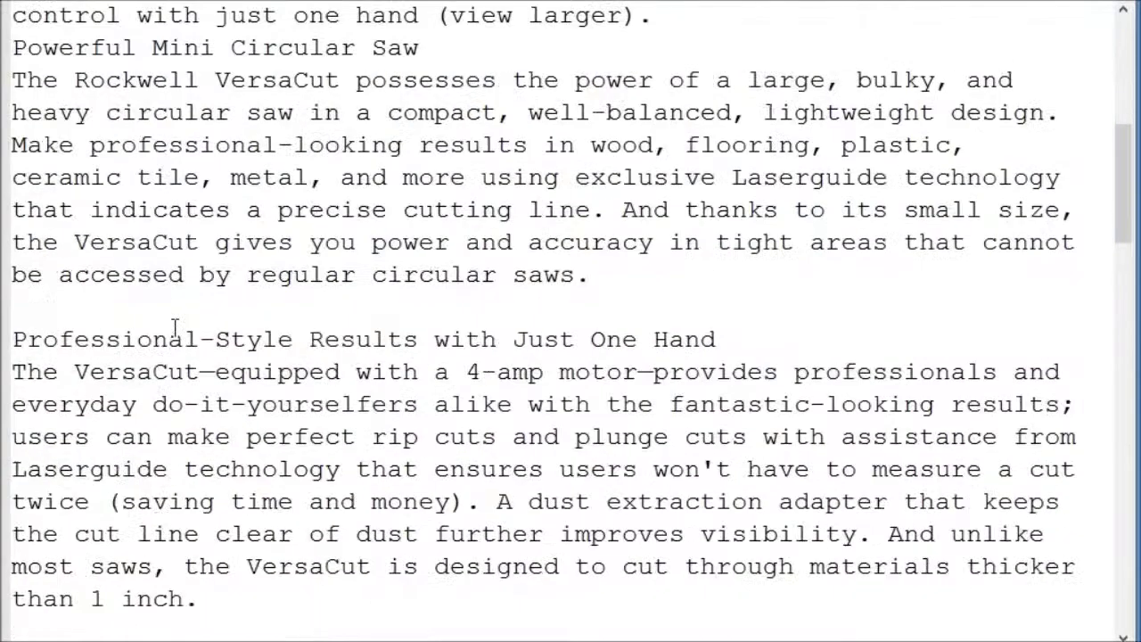
scroll(170, 330, down, 5)
shift+click(757, 337)
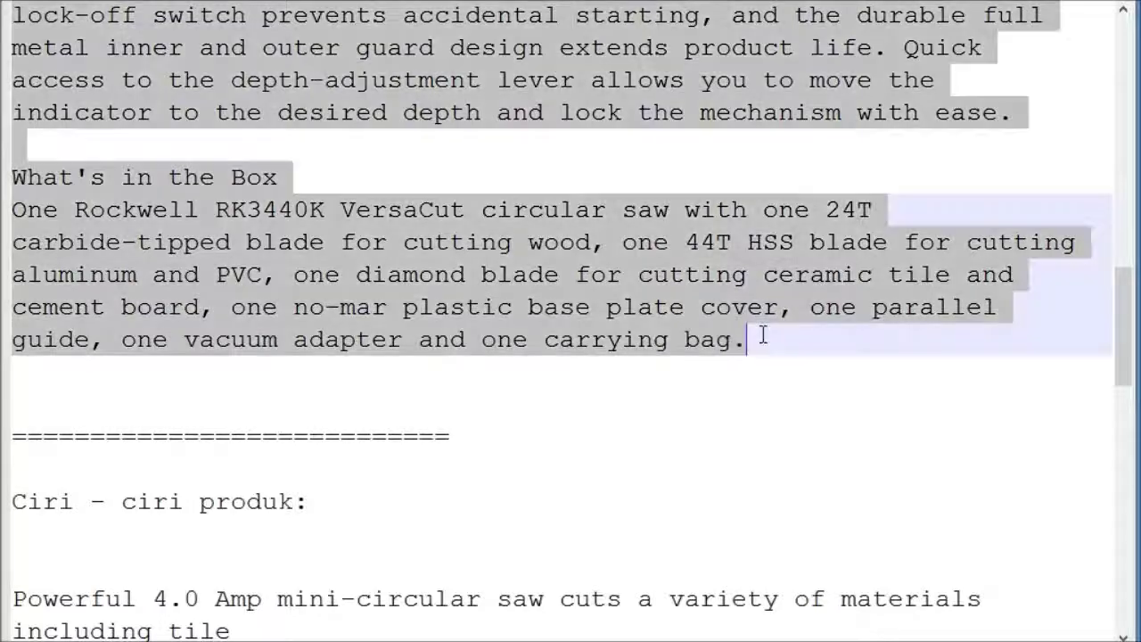
right_click(435, 261)
click(468, 286)
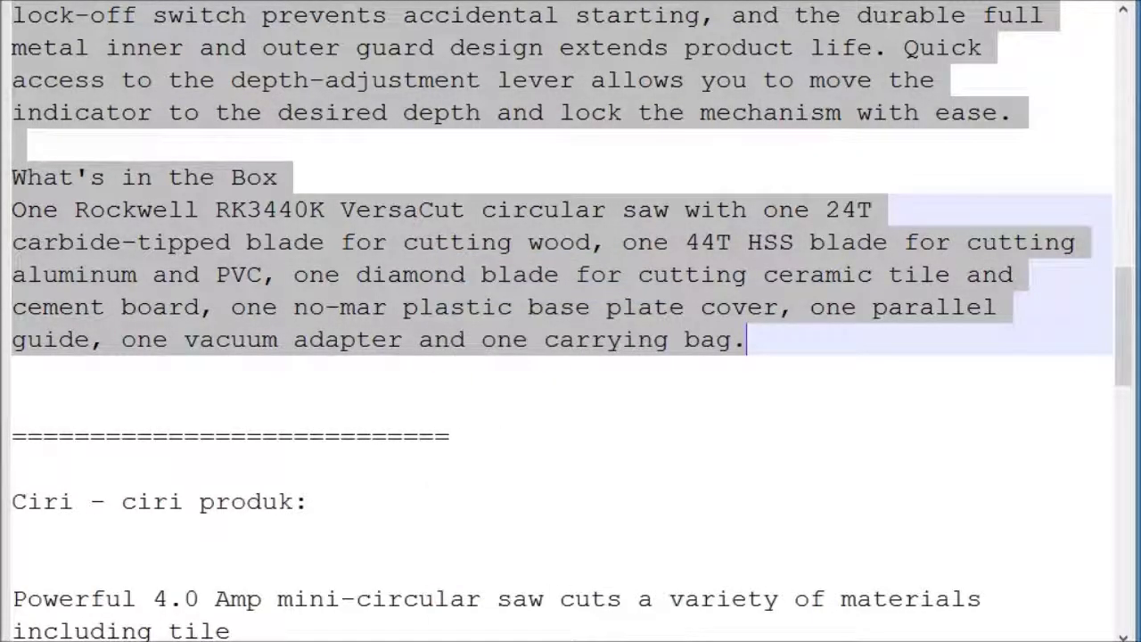
key(alt+Tab)
right_click(244, 373)
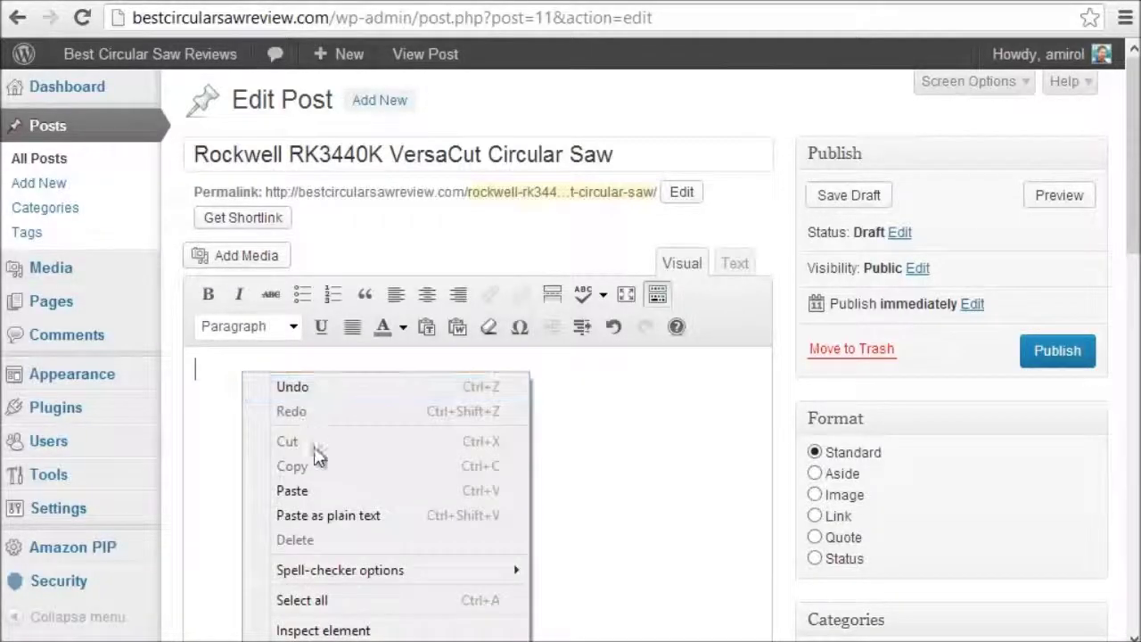
click(312, 492)
drag(765, 599, 773, 370)
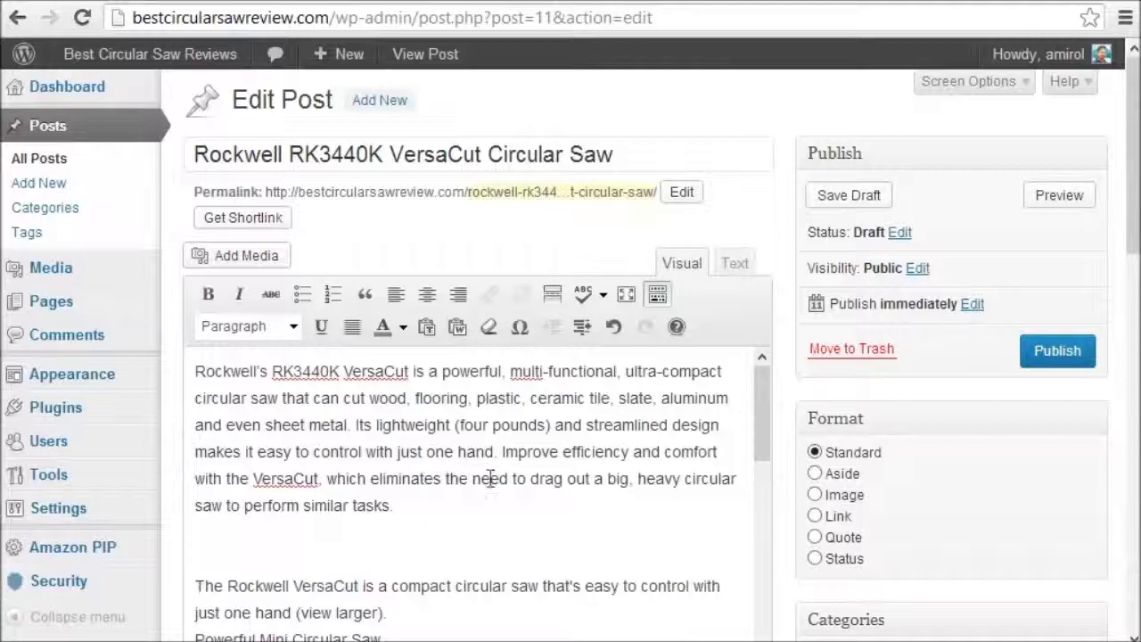
Step: Try centring the opening paragraph of the post body, but settle on full justification for it
drag(459, 505, 191, 360)
click(309, 424)
drag(475, 504, 192, 361)
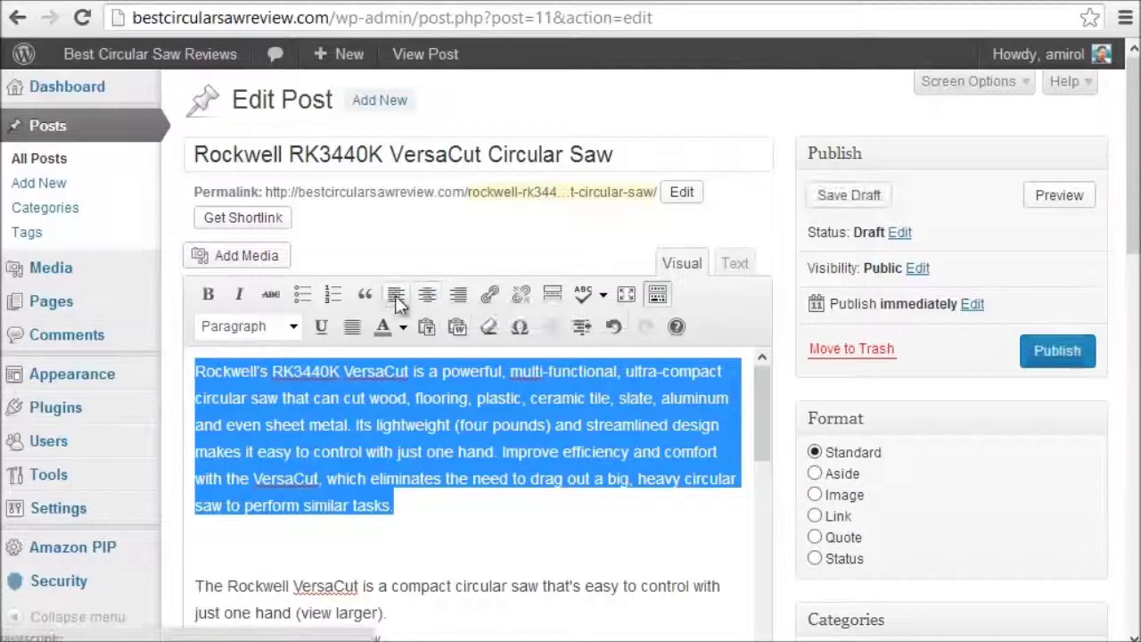
click(428, 296)
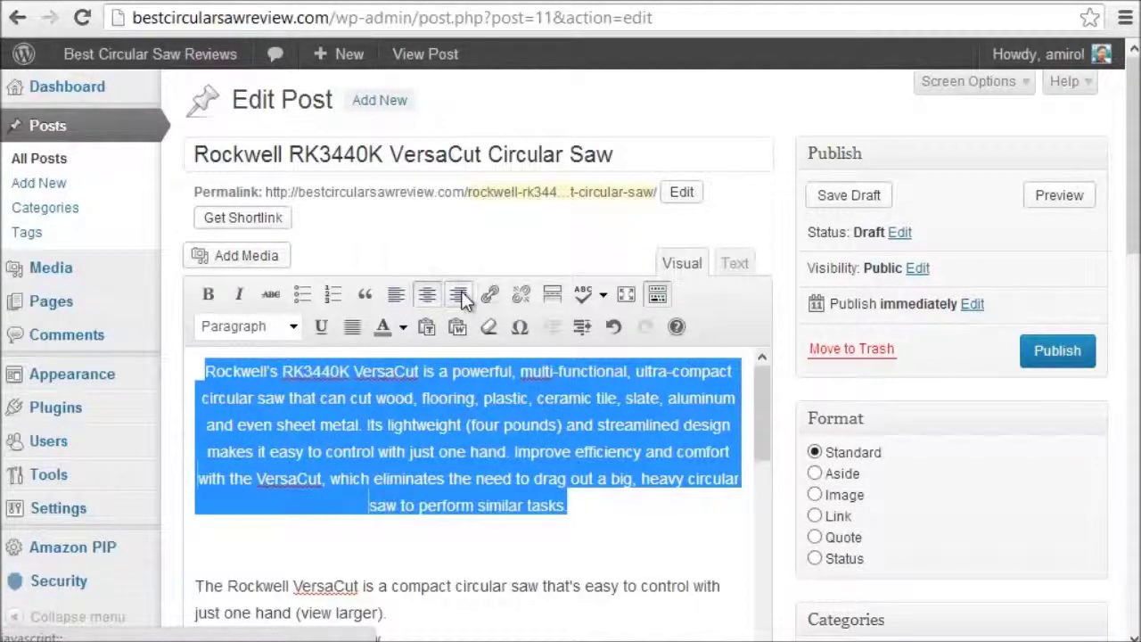
click(350, 328)
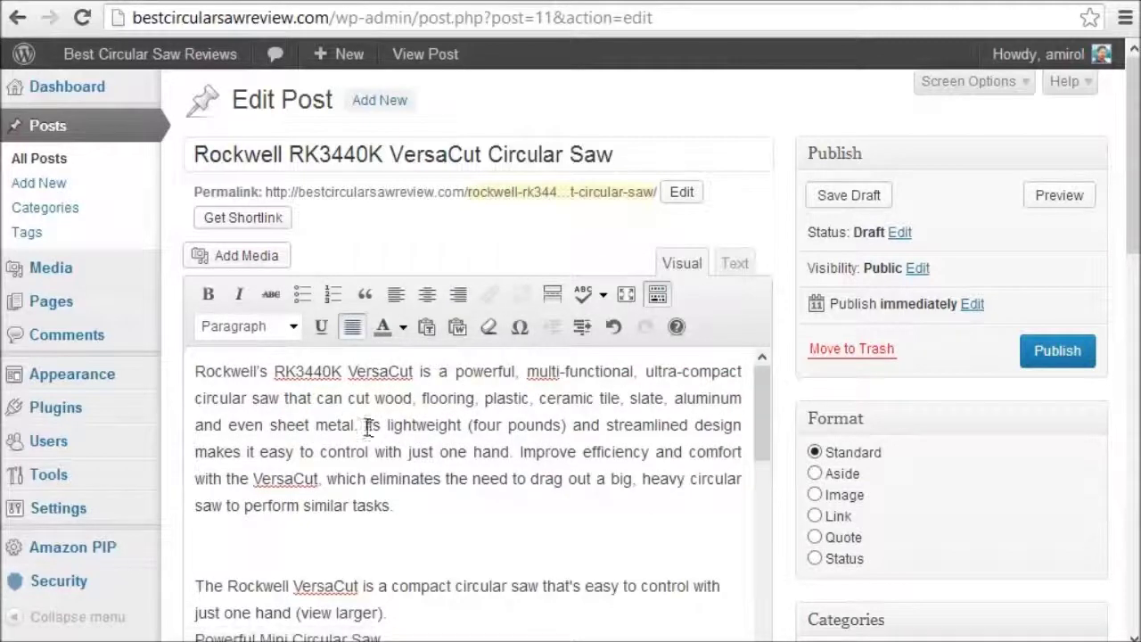
drag(197, 372, 474, 502)
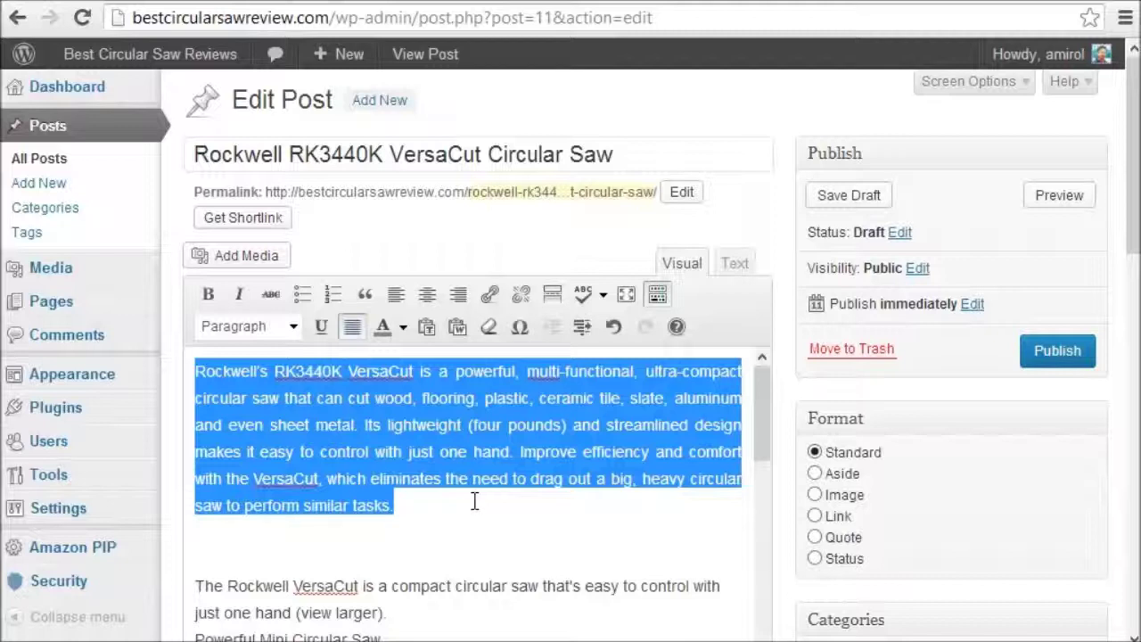
click(363, 425)
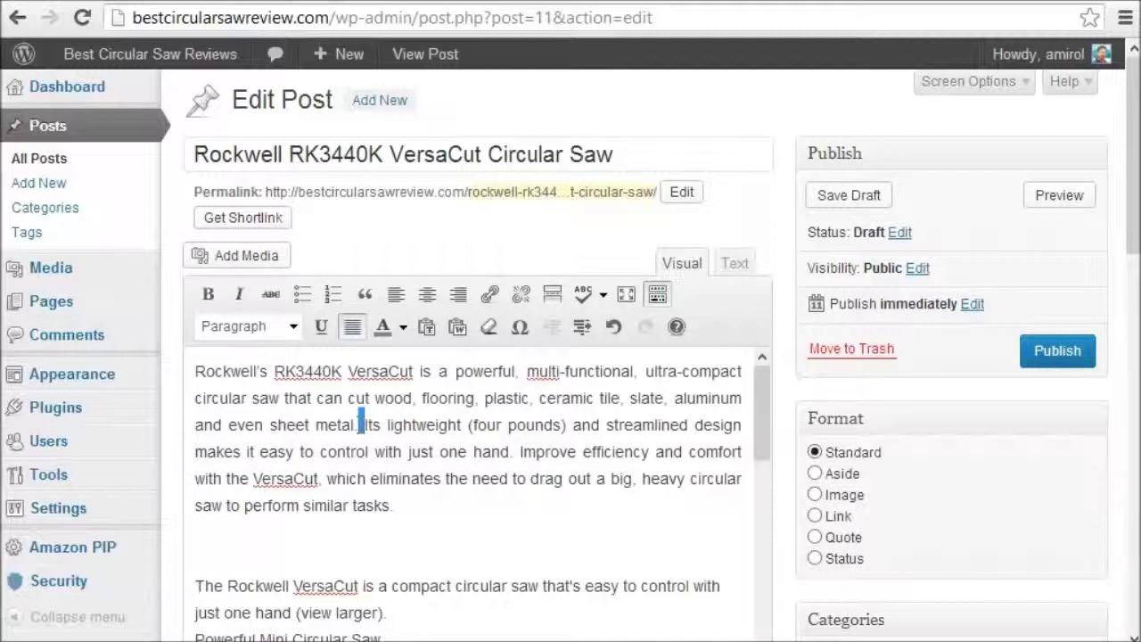
Step: Remove the extra blank line above "The Rockwell VersaCut is a compact circular saw" and leave one blank line before "Powerful Mini Circular Saw"
click(259, 555)
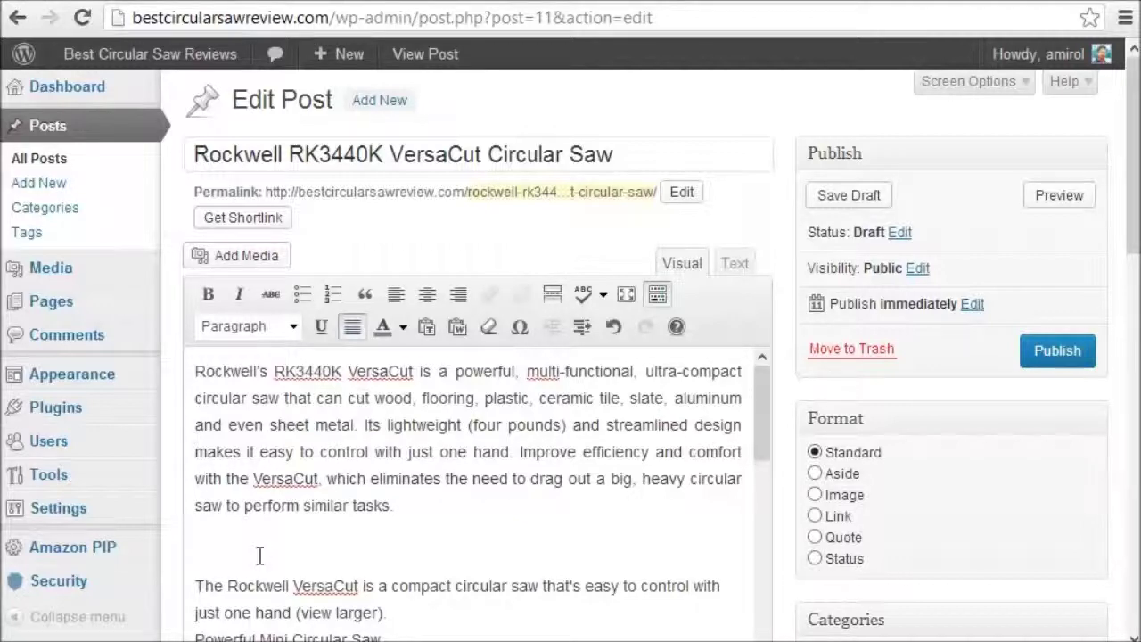
scroll(363, 556, down, 1)
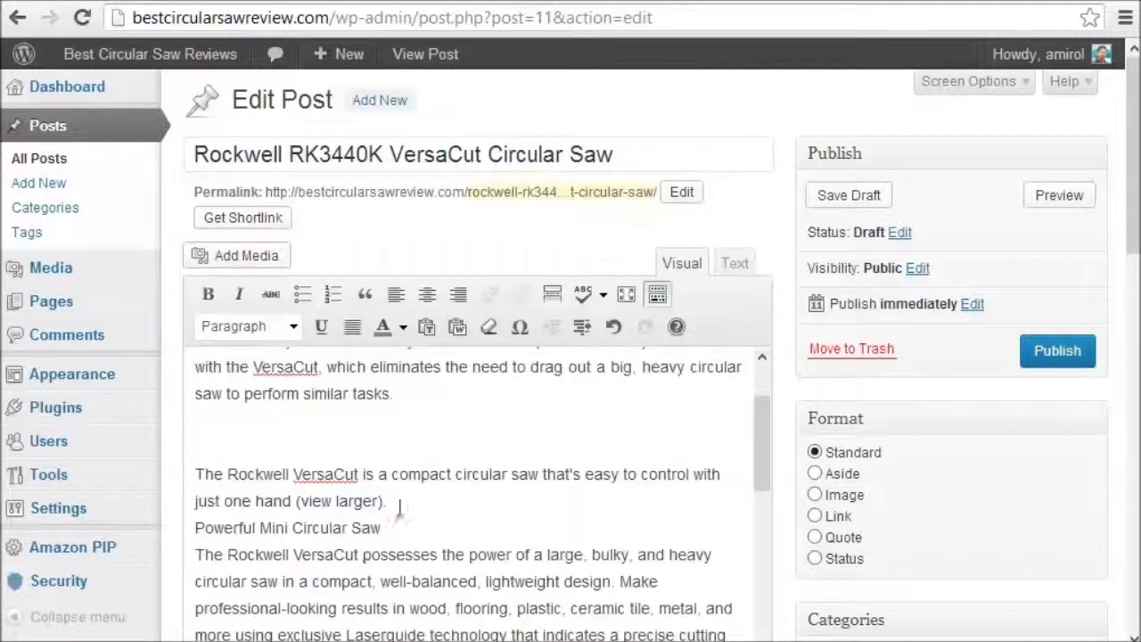
key(Delete)
key(Return)
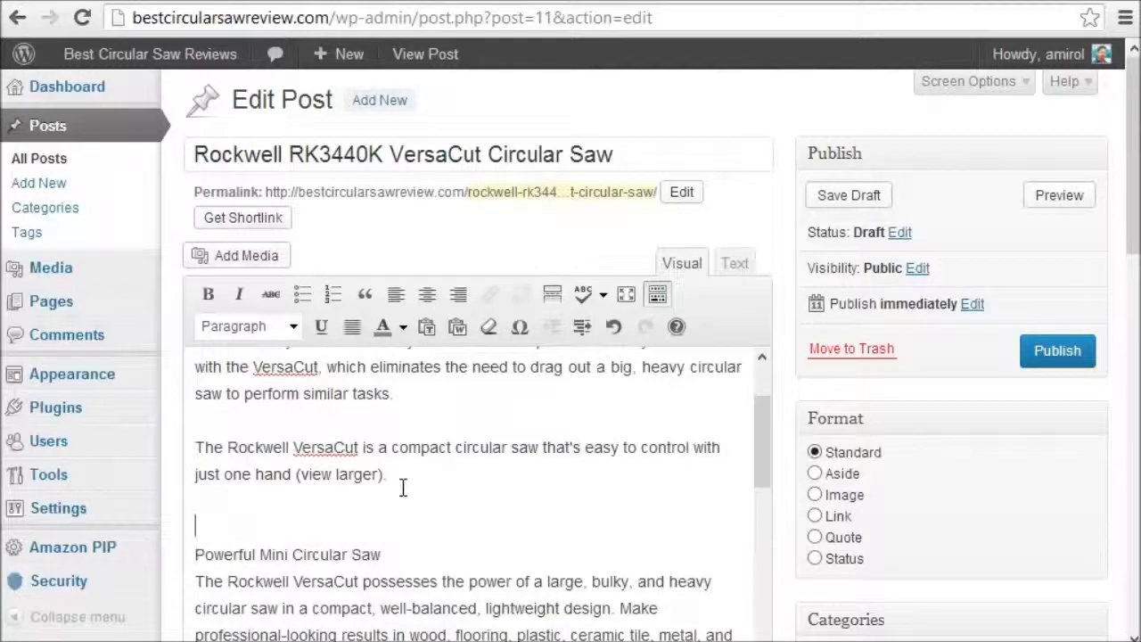
key(Delete)
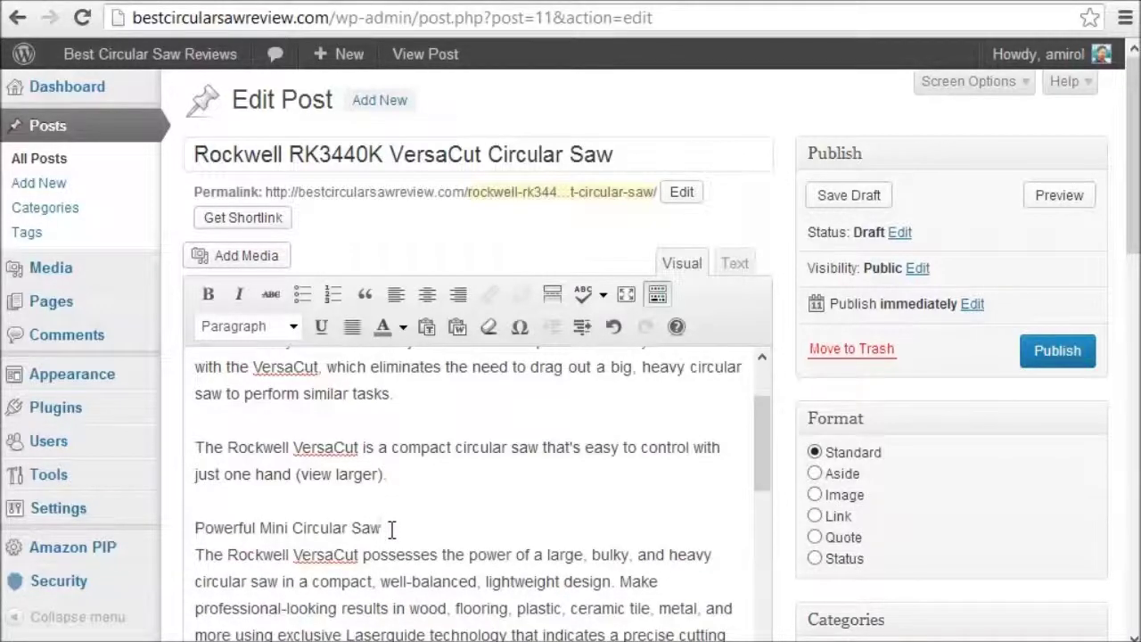
Step: Check how the "Powerful Mini Circular Saw" subheading is formatted in the product description on the Amazon page
drag(392, 529, 183, 516)
click(323, 7)
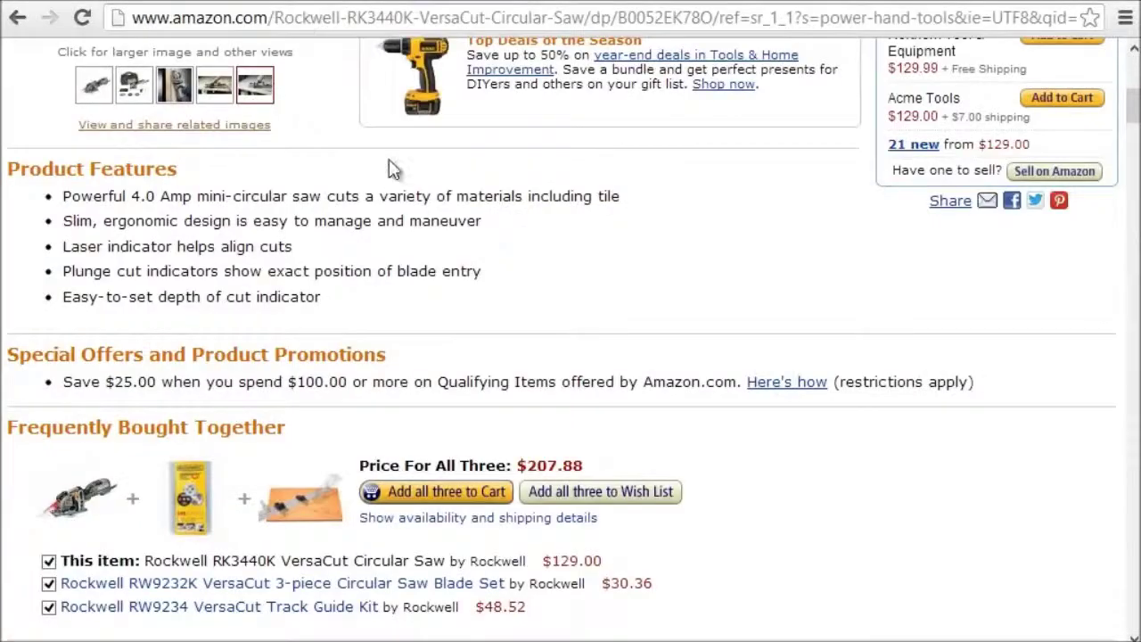
scroll(392, 169, up, 6)
scroll(390, 202, down, 12)
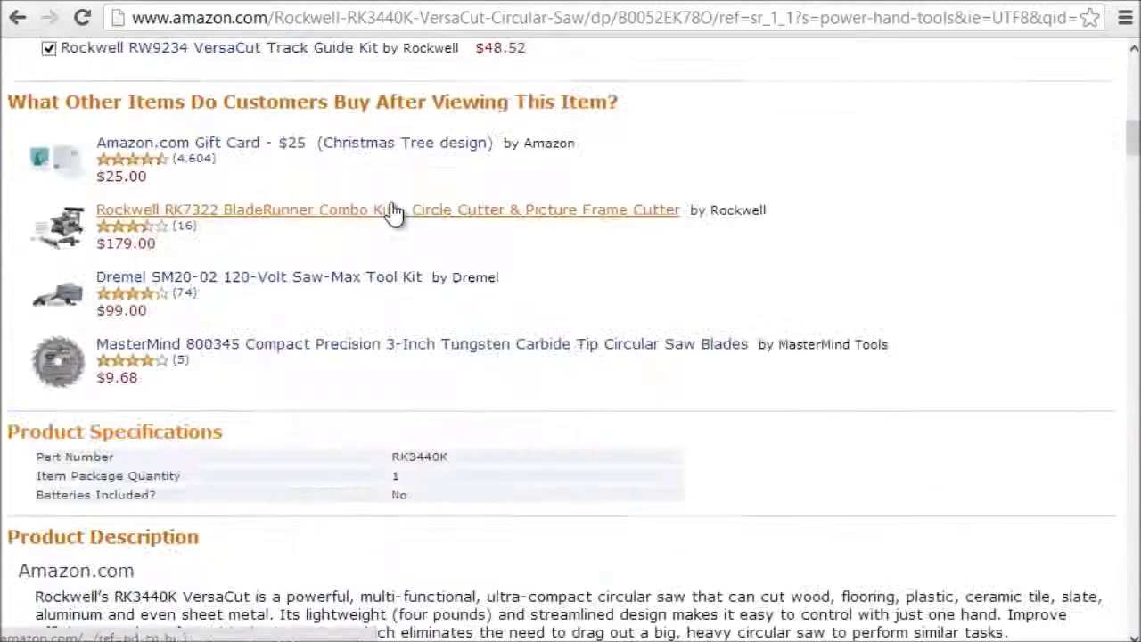
scroll(392, 212, down, 5)
scroll(392, 205, down, 1)
scroll(541, 226, up, 1)
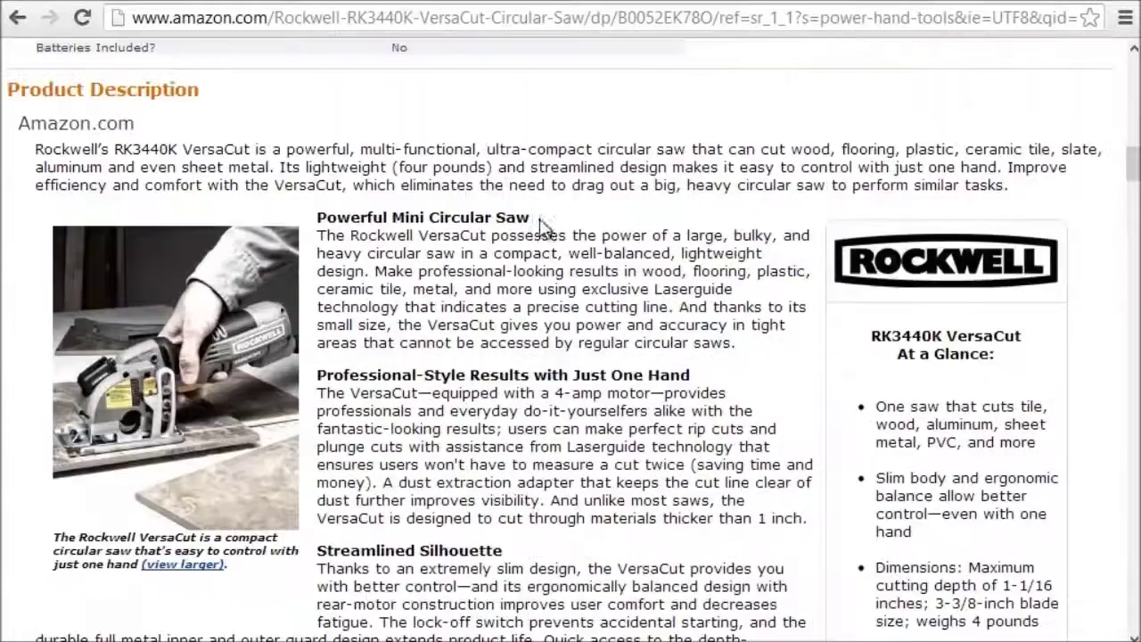
drag(530, 218, 318, 220)
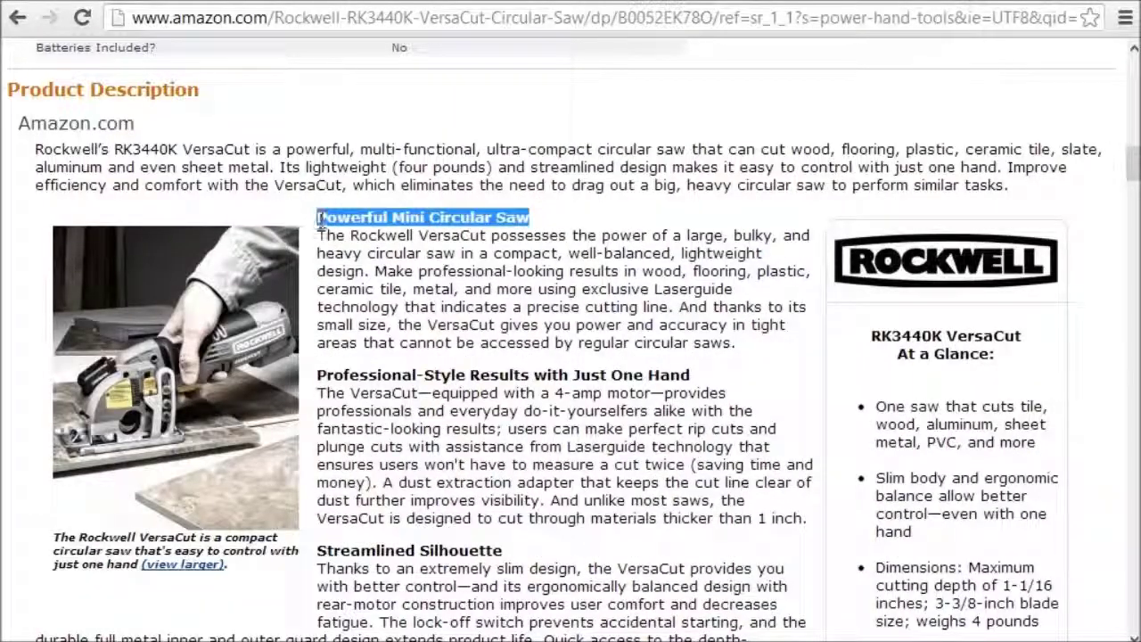
Step: Highlight the "Powerful Mini Circular Saw" subheading on the Amazon page to examine its text style again
click(537, 223)
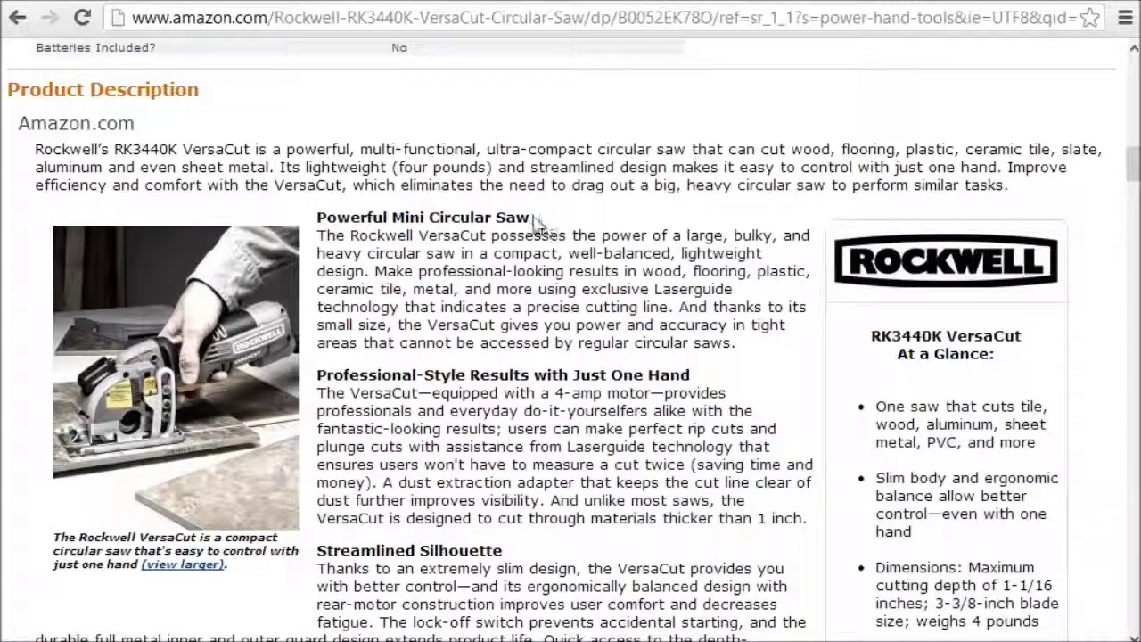
triple_click(364, 216)
click(361, 207)
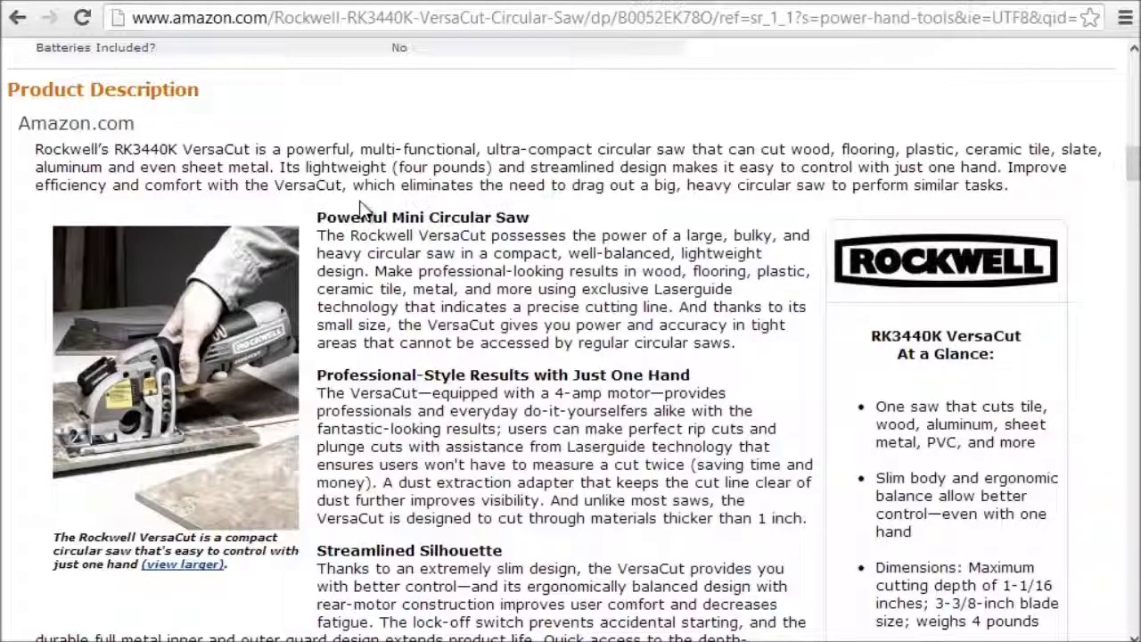
drag(532, 215, 317, 218)
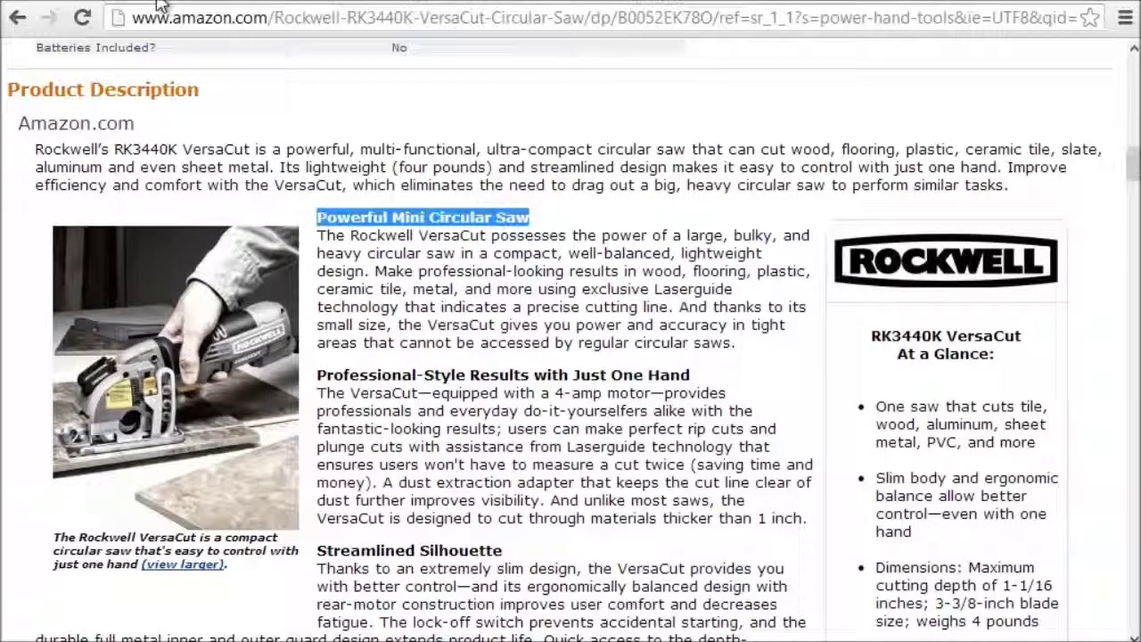
Step: Switch back to the WordPress post editor and make the "Powerful Mini Circular Saw" subheading bold
click(169, 3)
click(389, 524)
triple_click(424, 526)
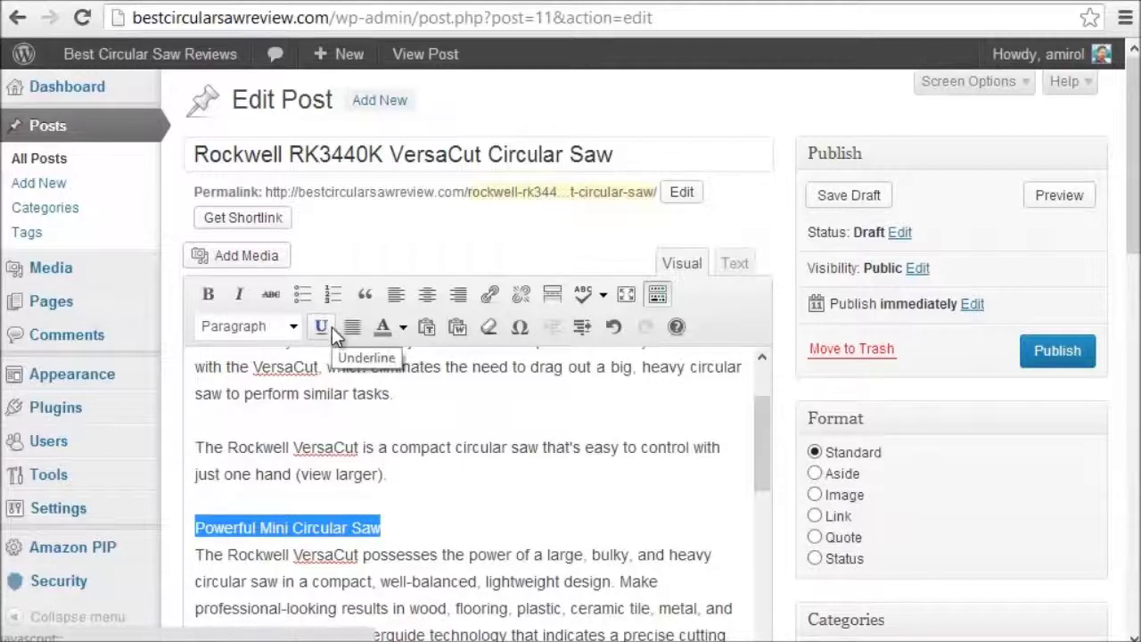
click(210, 296)
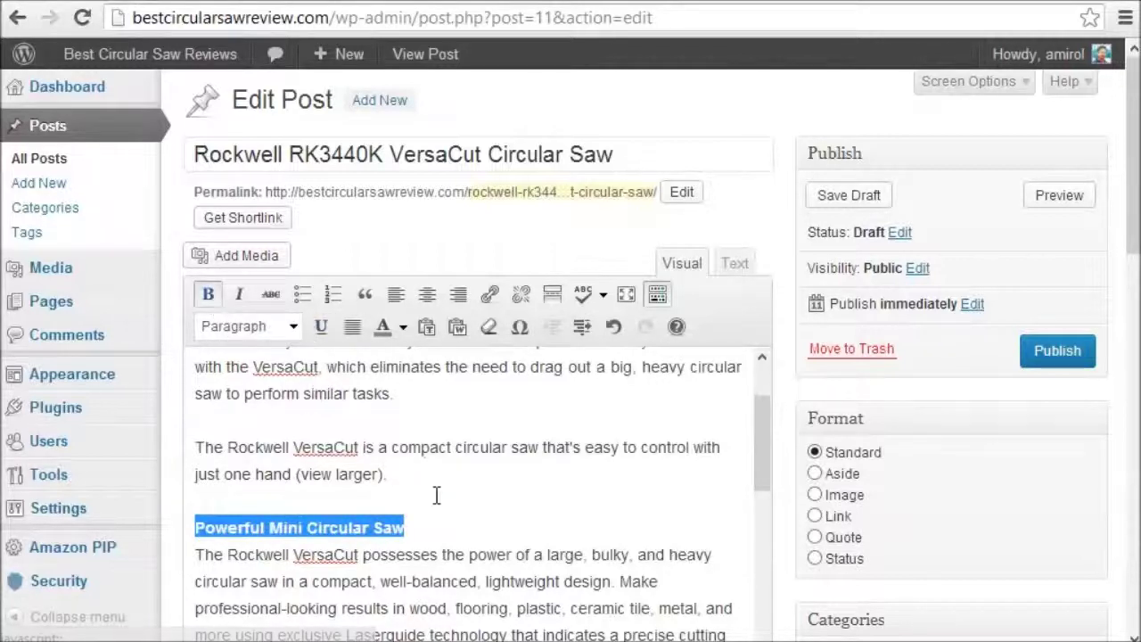
key(Right)
Step: Fully justify the text from "The Rockwell VersaCut is a compact circular saw" through the "Professional-Style Results" section
triple_click(260, 456)
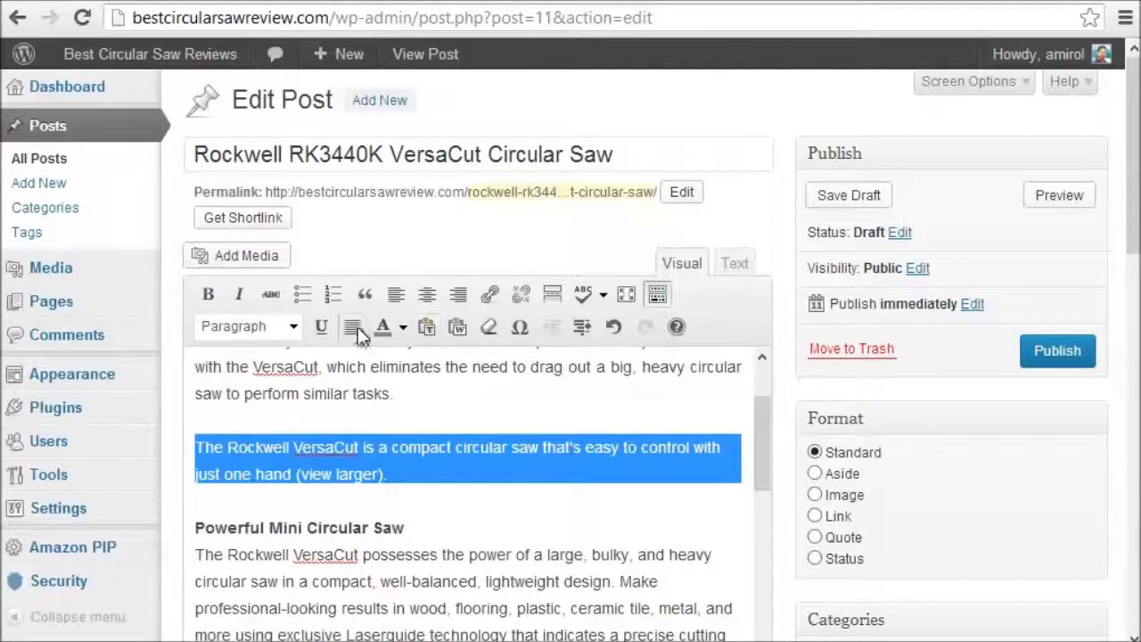
key(shift+Down)
key(shift+Down)
key(shift+Down)
key(shift+Down)
key(shift+Down)
scroll(426, 424, down, 2)
Step: Make the "Professional-Style Results with Just One Hand" subheading bold
triple_click(204, 540)
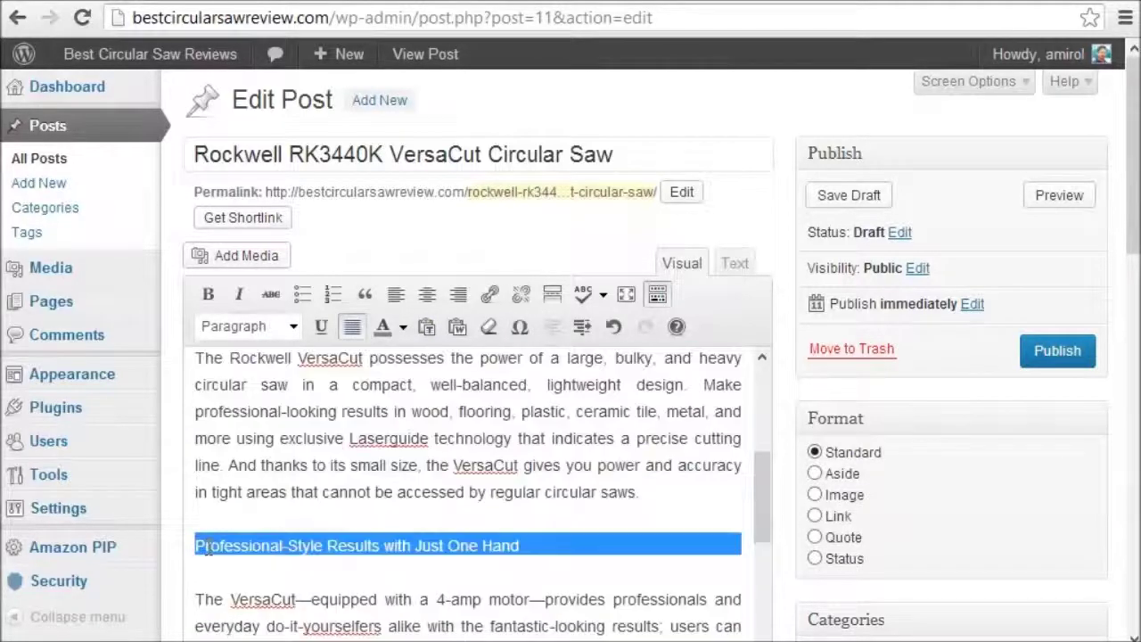
click(208, 295)
key(Right)
Step: Put a blank line below the "Streamlined Silhouette" and "What's in the Box" subheadings and make both bold
scroll(464, 446, down, 2)
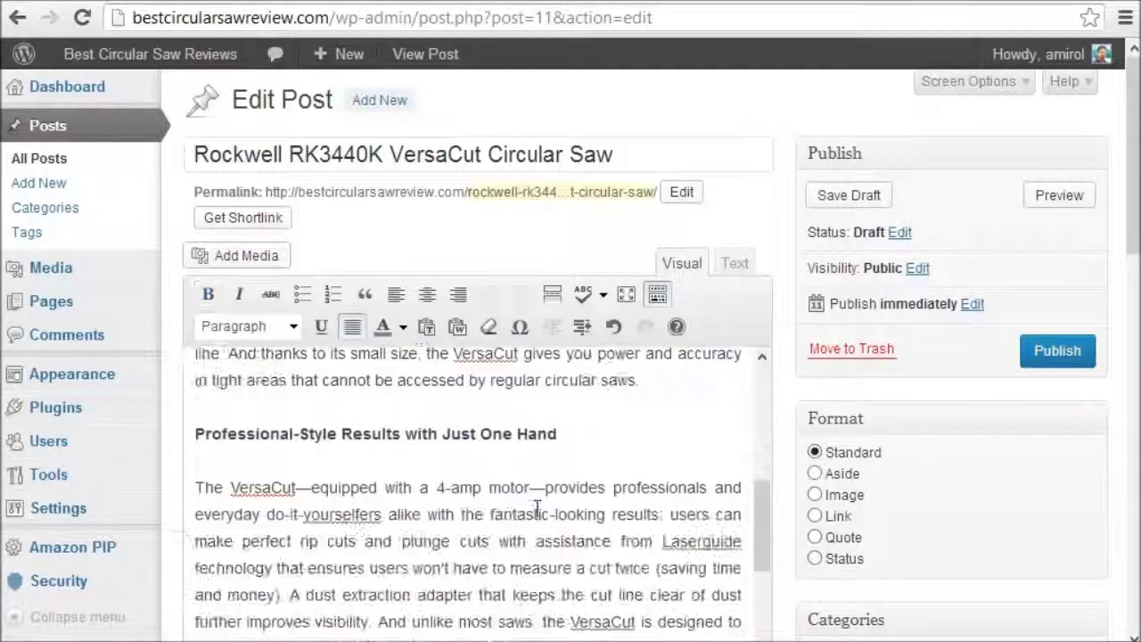
scroll(496, 482, down, 2)
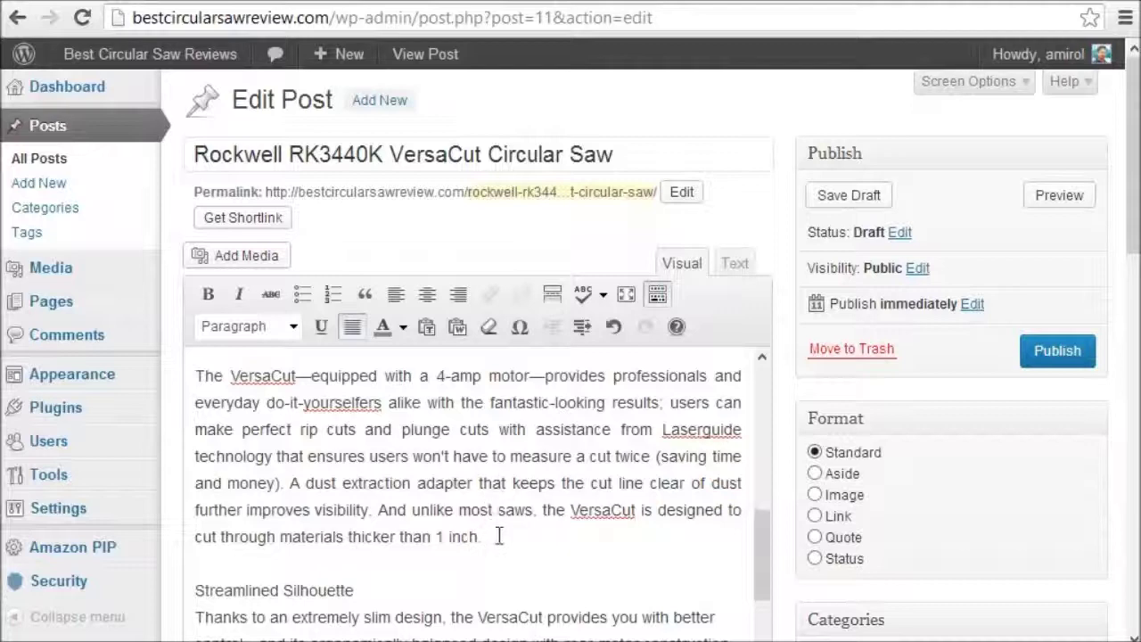
key(Delete)
key(Return)
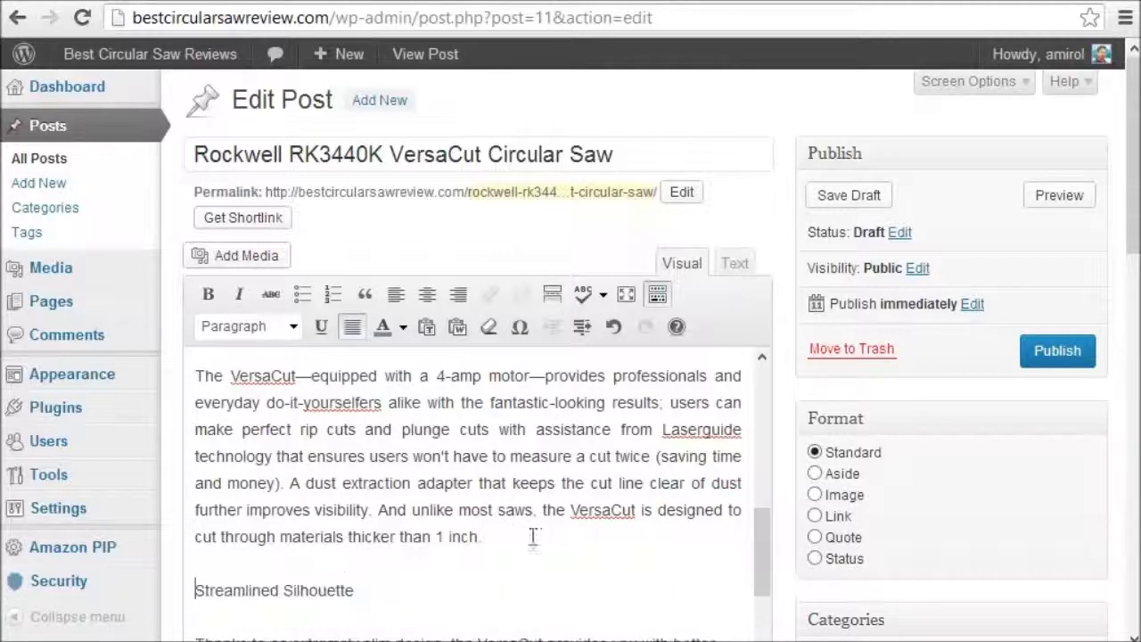
double_click(303, 589)
triple_click(302, 588)
click(208, 294)
key(Right)
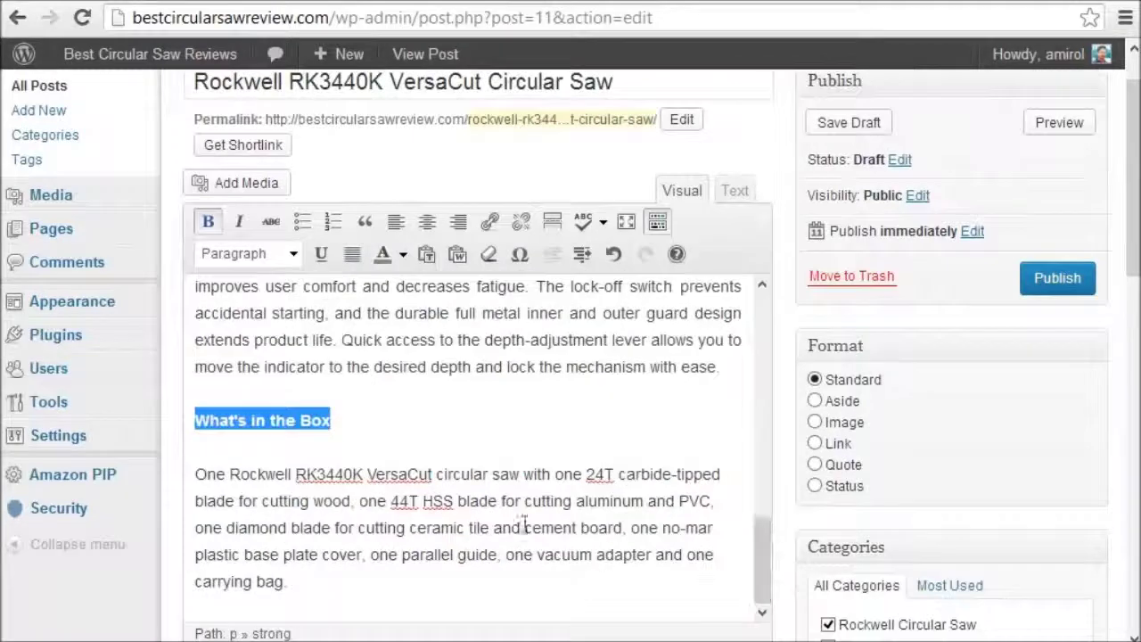
Step: Apply full justification to the entire post body
click(512, 522)
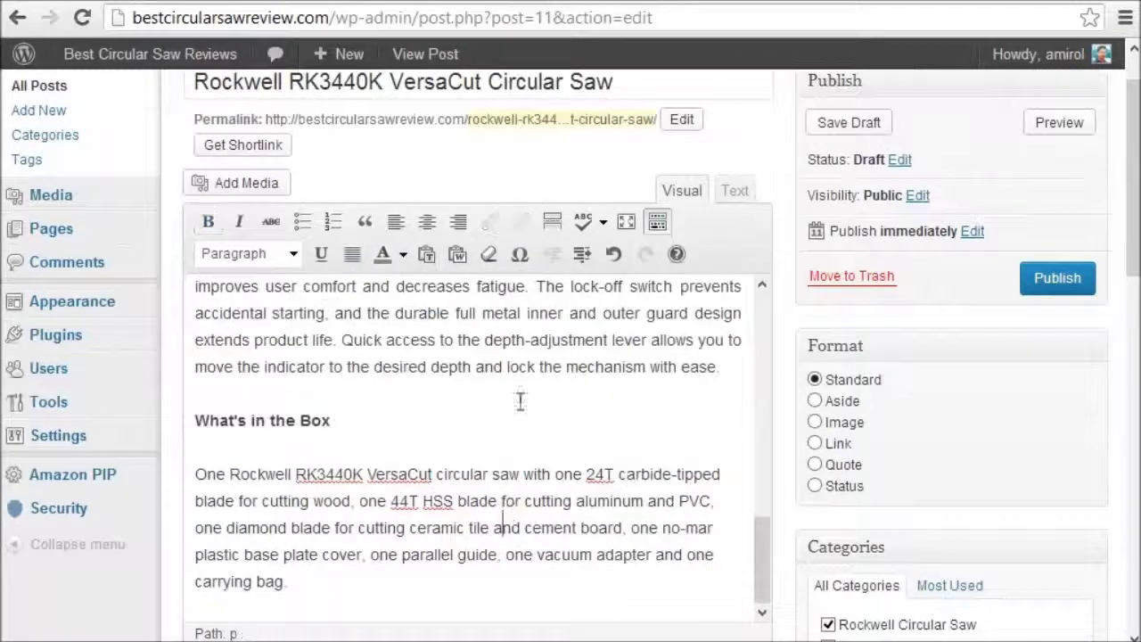
key(ctrl+a)
click(356, 255)
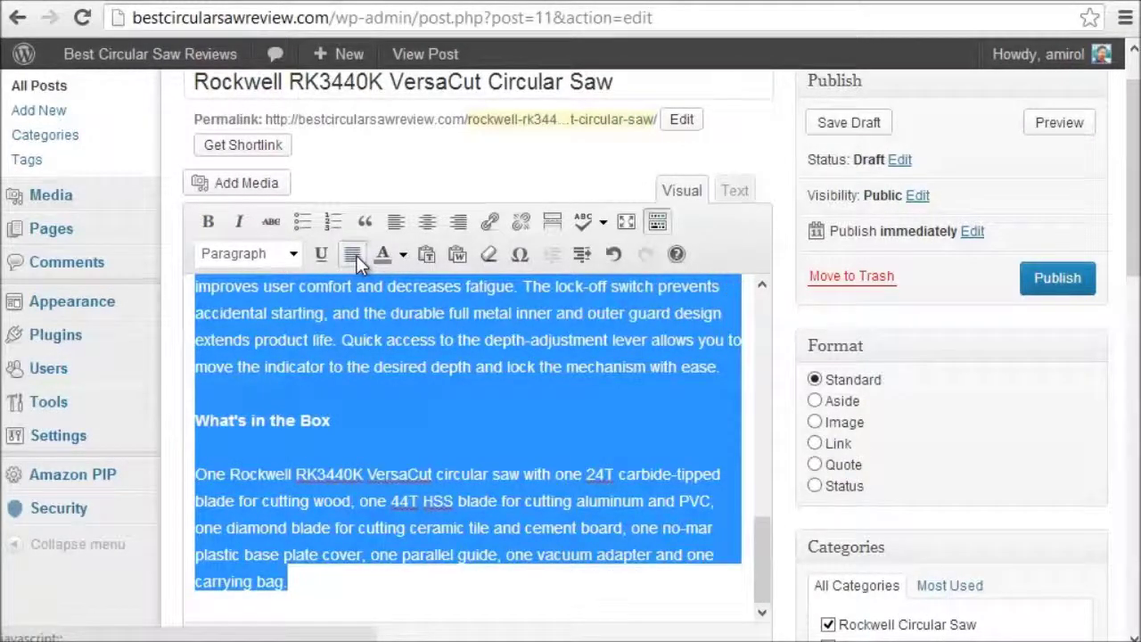
click(433, 367)
Step: Review the formatted post body from the opening paragraph down and compare it with the product description on the Amazon page
drag(763, 572, 793, 321)
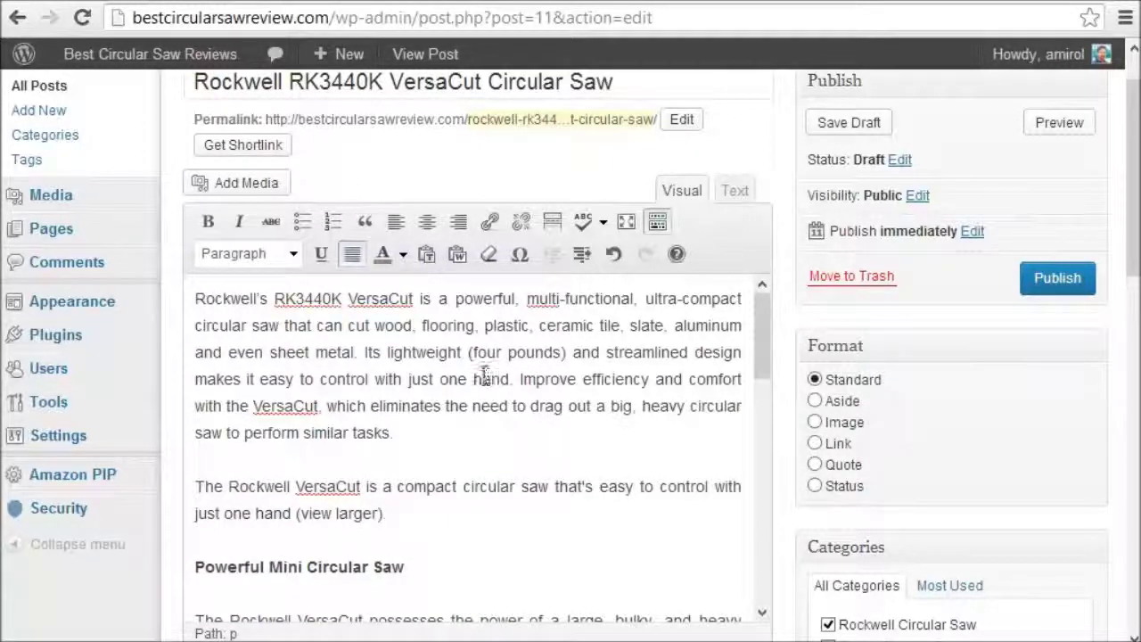
scroll(450, 426, down, 5)
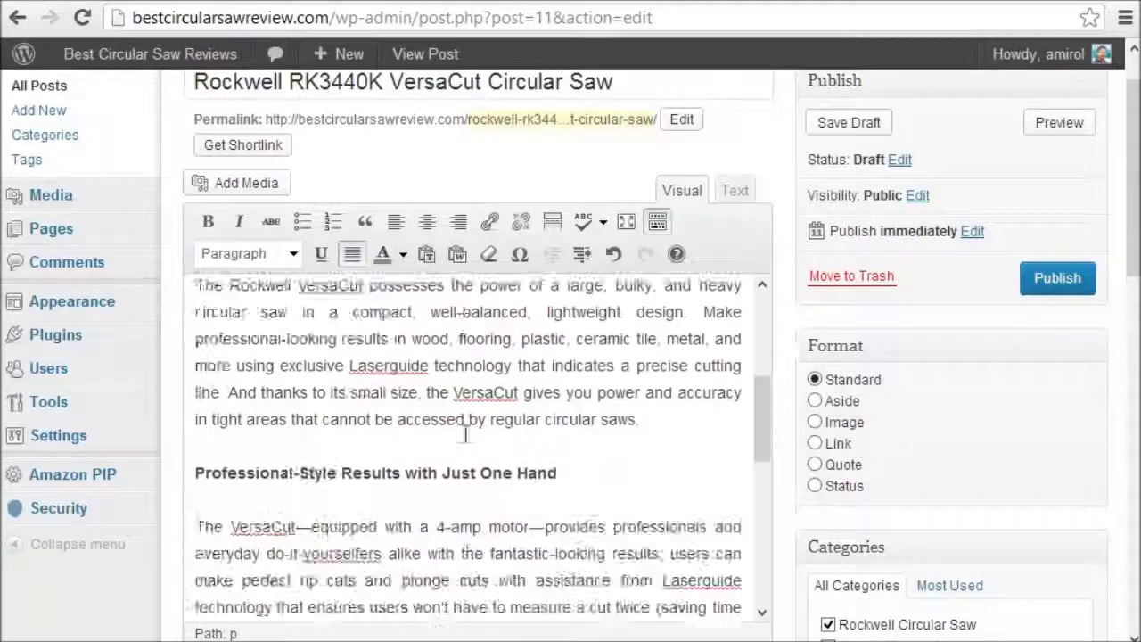
scroll(491, 435, down, 1)
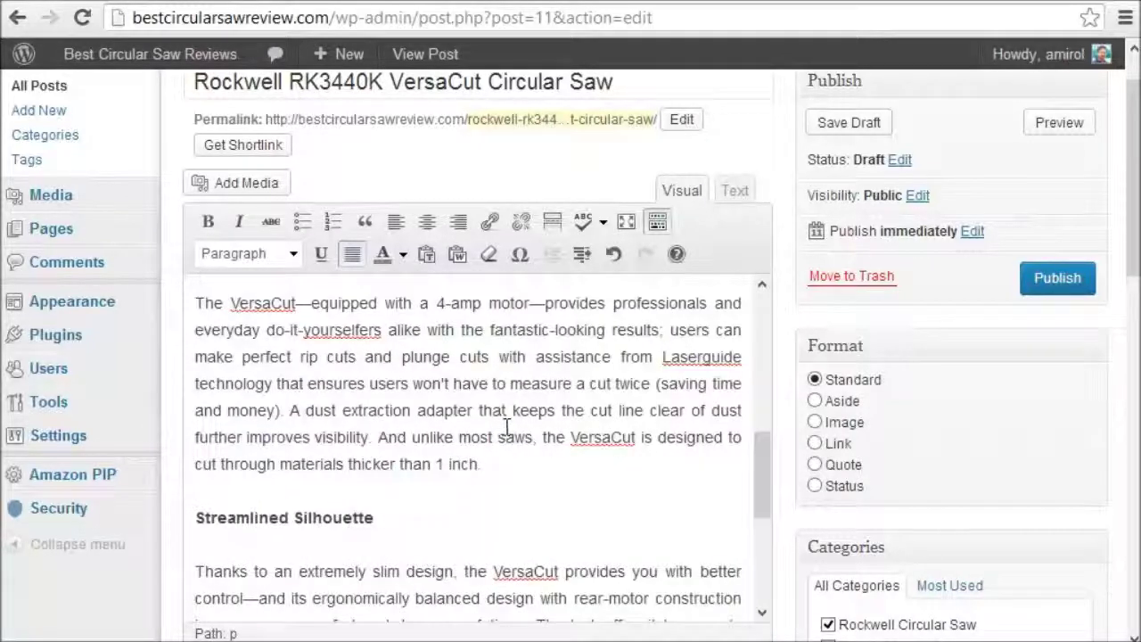
scroll(510, 424, up, 7)
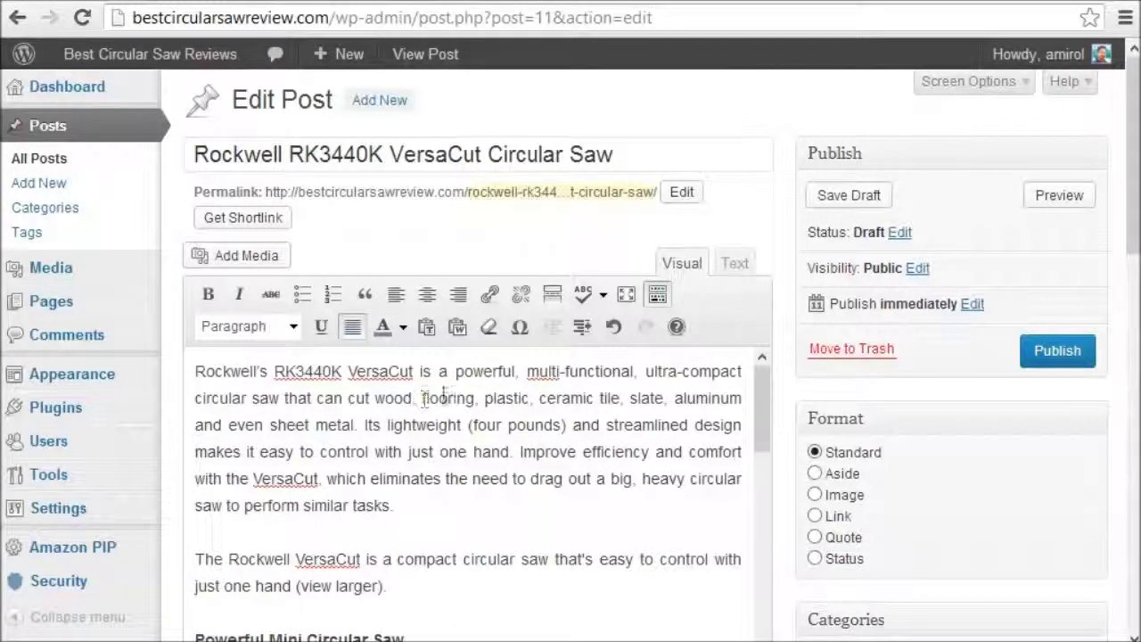
mouse_move(768, 410)
mouse_down()
mouse_move(774, 546)
mouse_move(770, 397)
mouse_up()
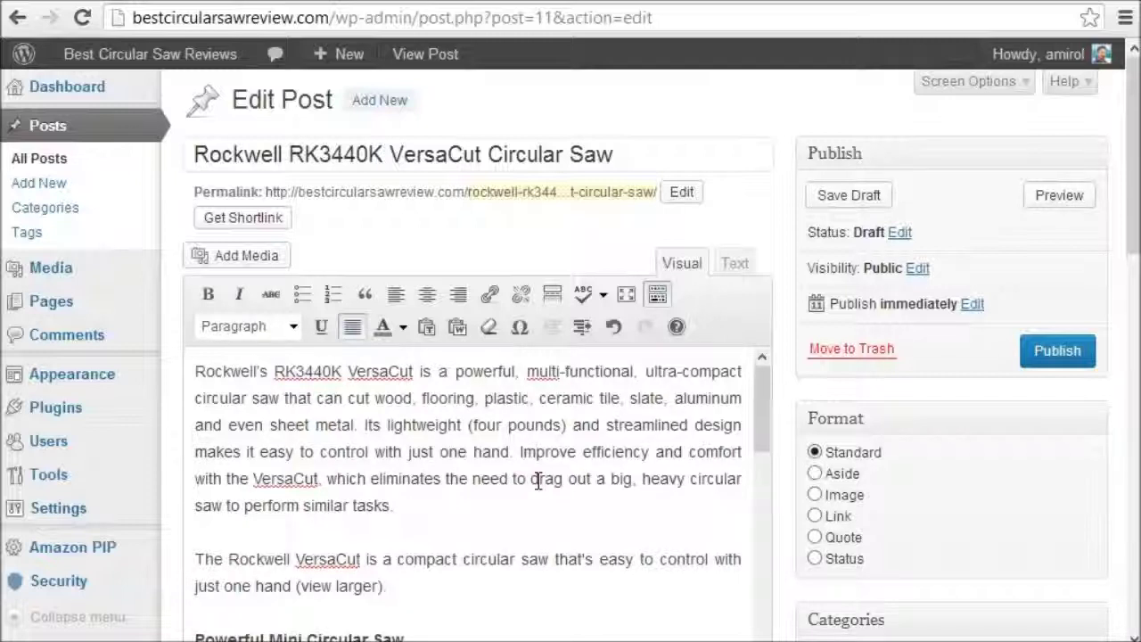
click(357, 4)
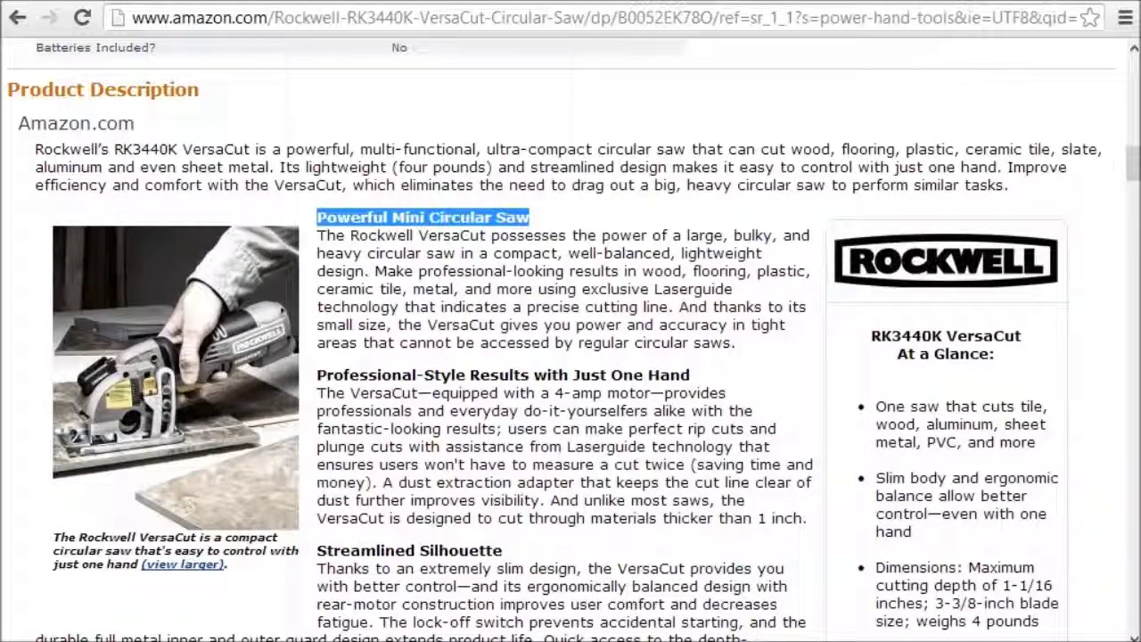
click(147, 4)
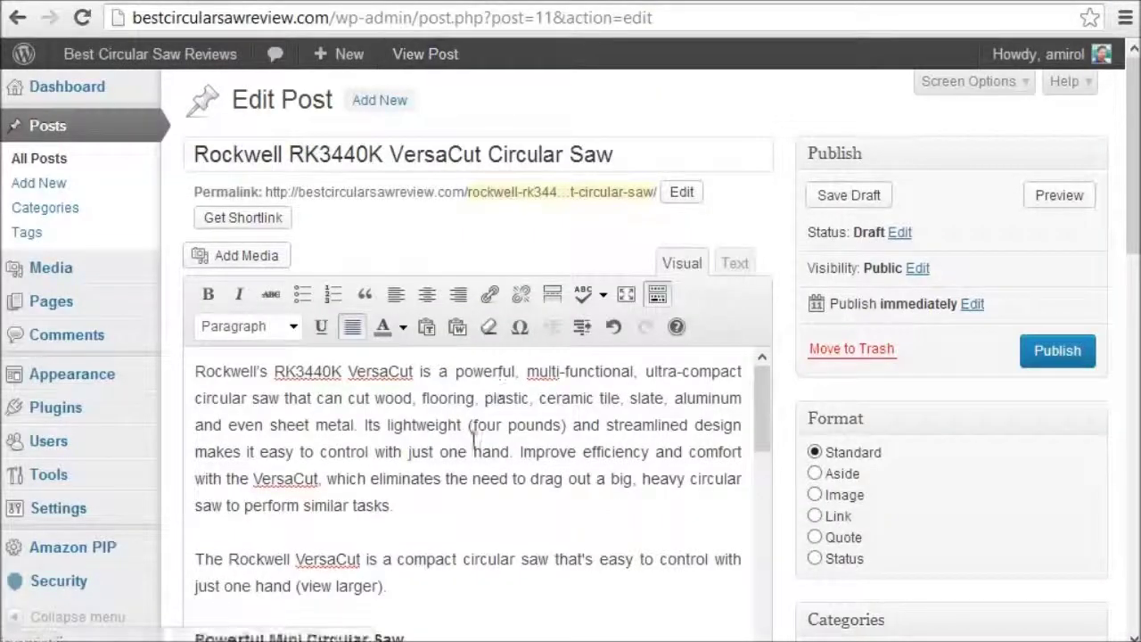
drag(360, 426, 460, 432)
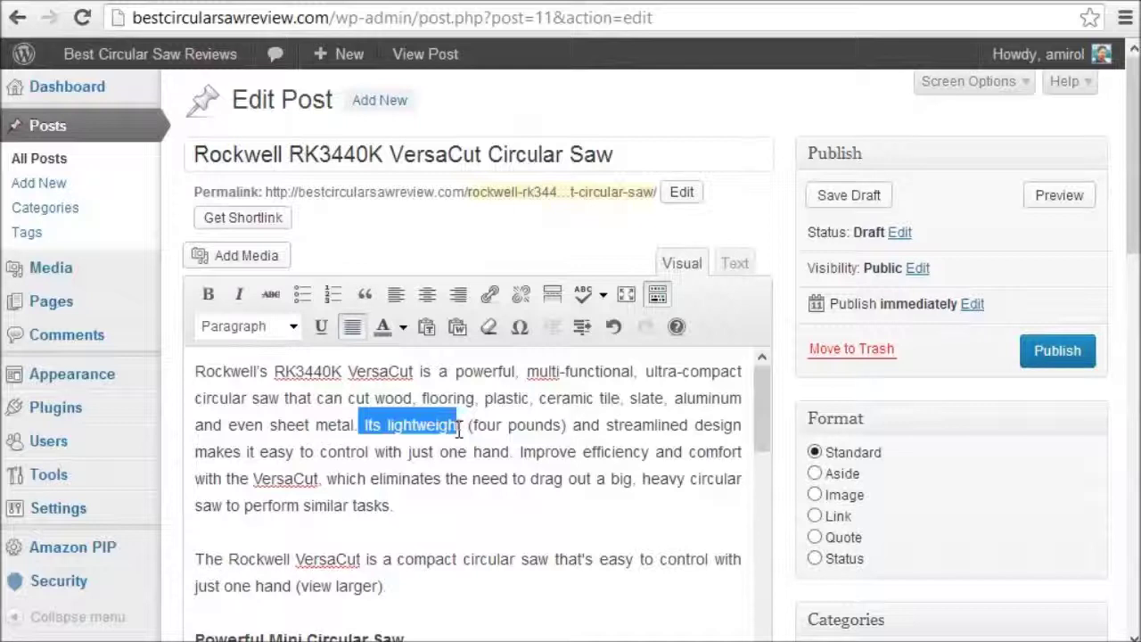
click(460, 431)
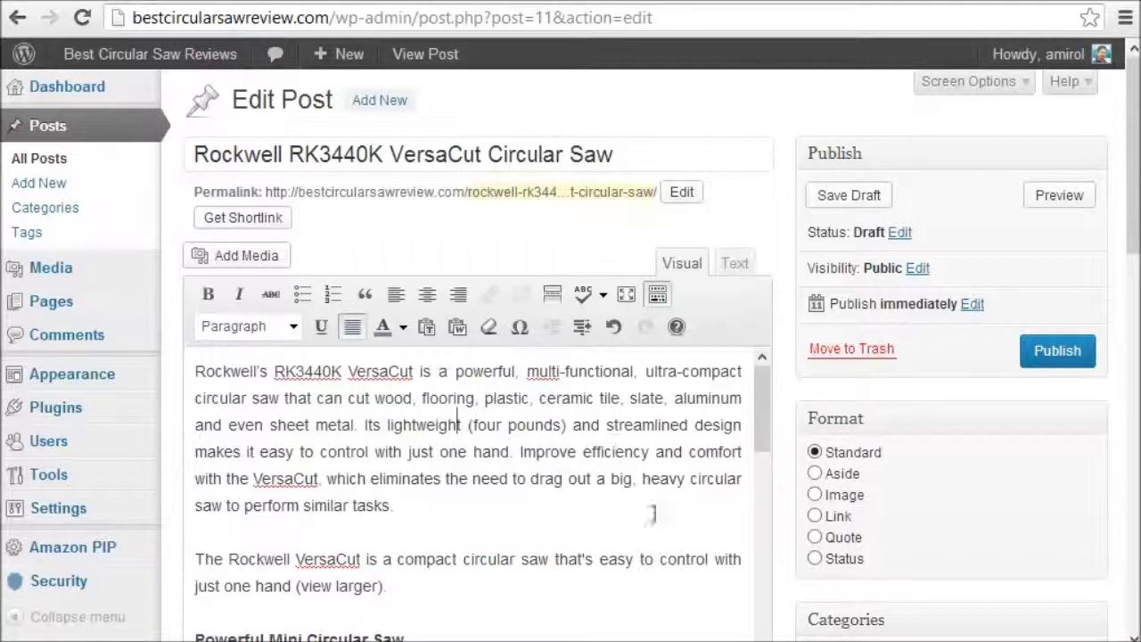
key(ctrl+Tab)
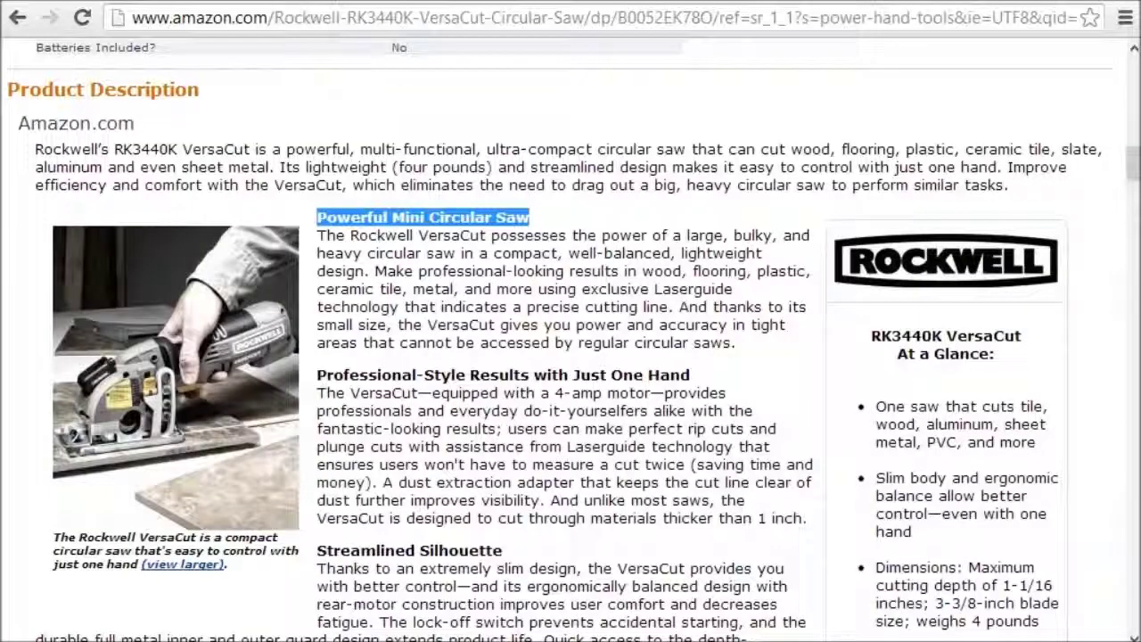
key(ctrl+shift+Tab)
Step: In the text notes, copy the feature lines under "Ciri - ciri produk", from "Powerful 4.0 Amp" to "Easy-to-set depth of cut indicator"
scroll(461, 437, down, 2)
scroll(464, 438, down, 5)
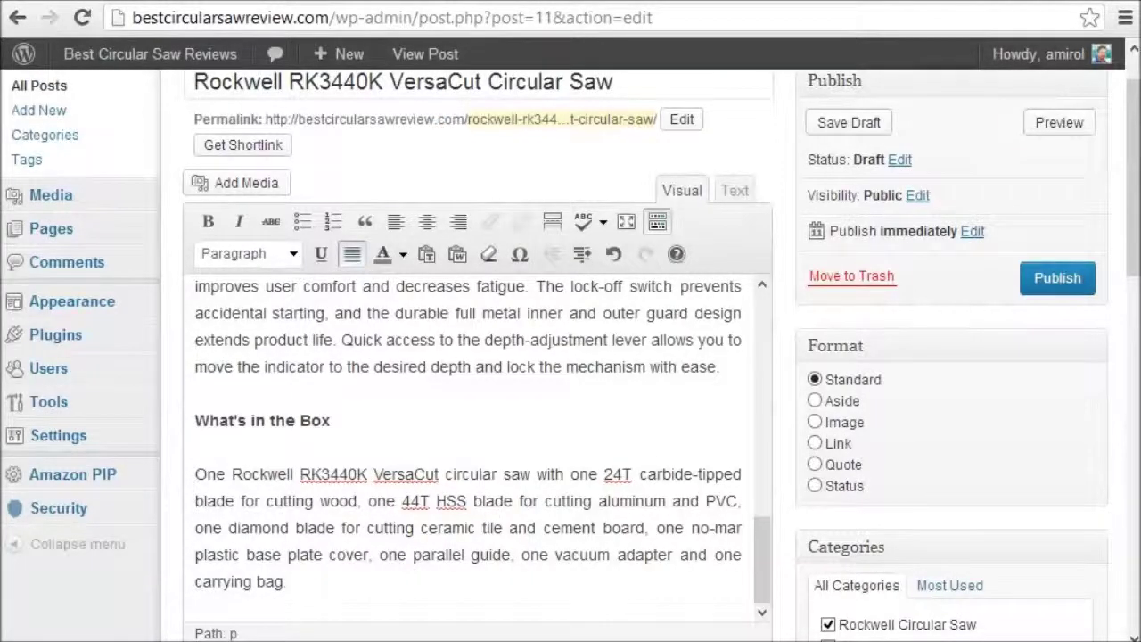
key(alt+Tab)
scroll(380, 392, down, 4)
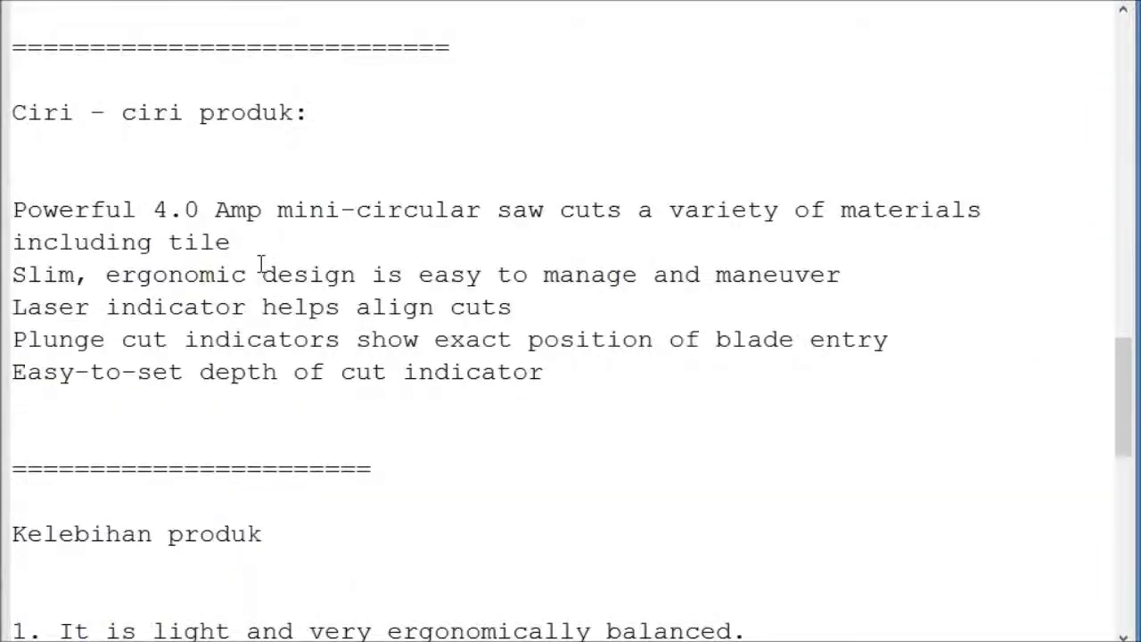
drag(13, 214, 672, 366)
right_click(182, 303)
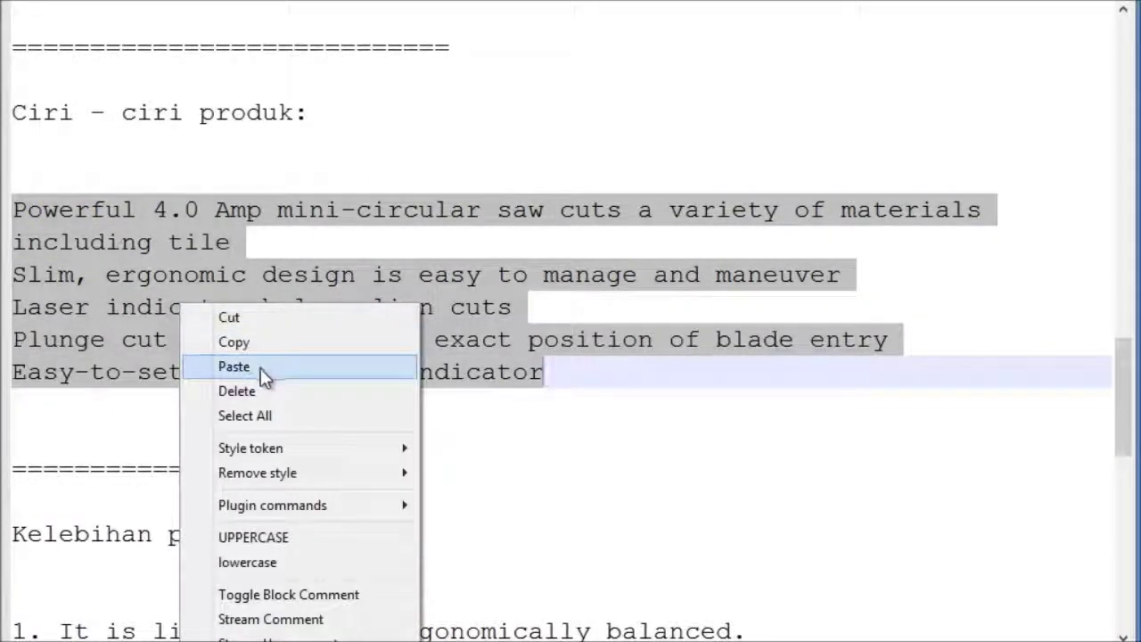
click(265, 344)
Step: Check on the Amazon page how the feature list is titled and laid out
key(alt+Tab)
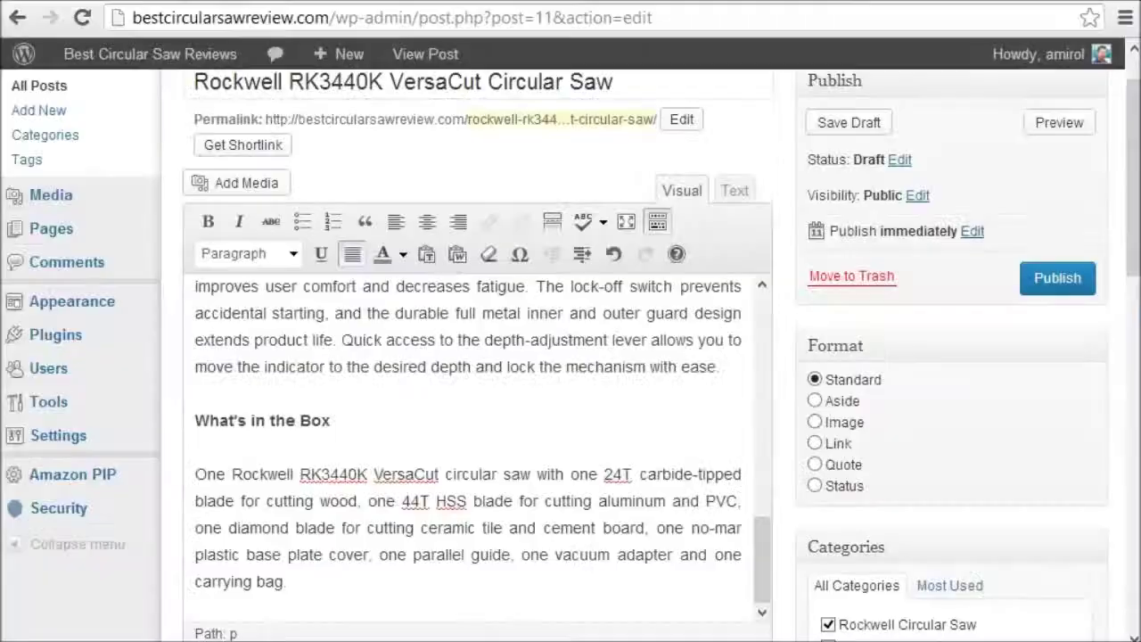
key(alt+Tab)
scroll(440, 265, up, 4)
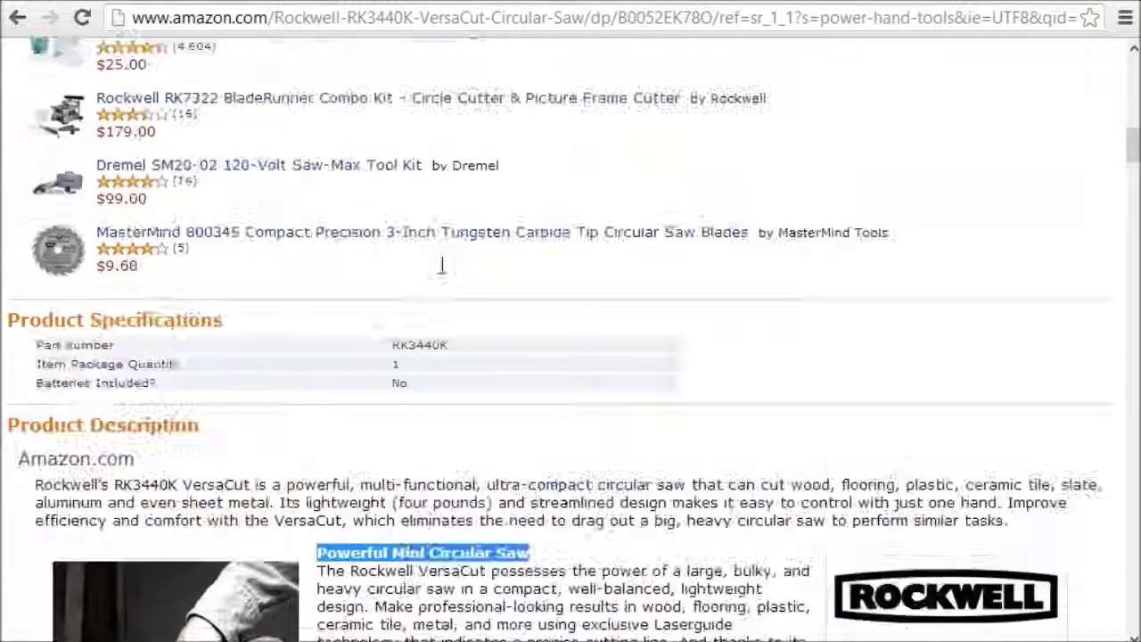
scroll(441, 265, up, 3)
scroll(450, 268, up, 5)
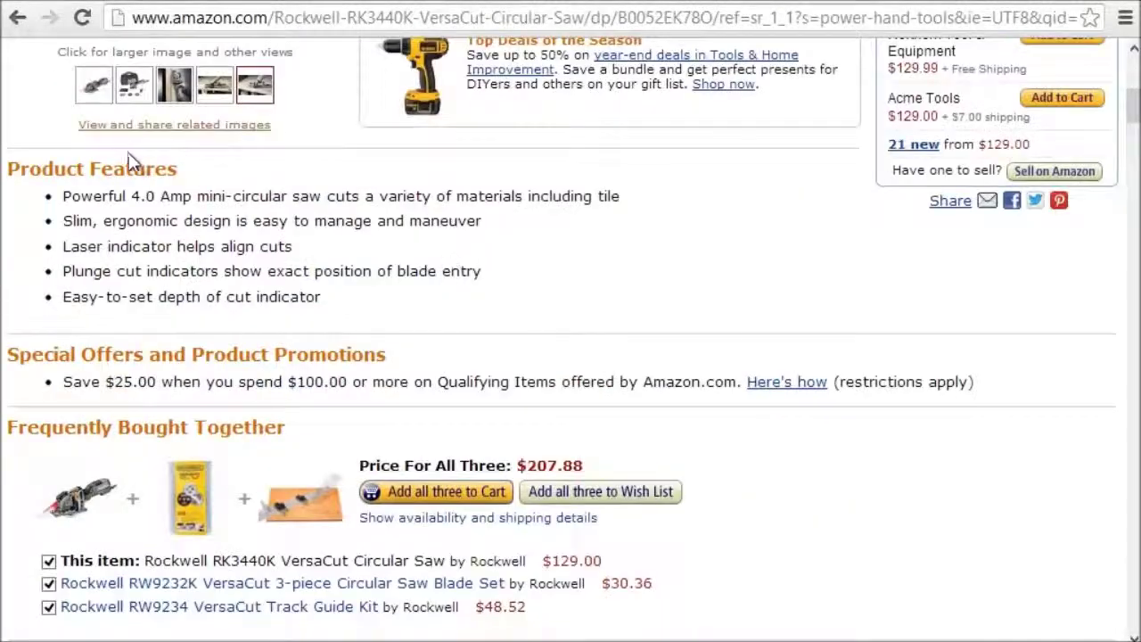
Step: Add a "Product Features" heading line after the last paragraph of the post and paste the copied feature lines below it
key(alt+Tab)
click(311, 580)
key(Return)
text(Product F)
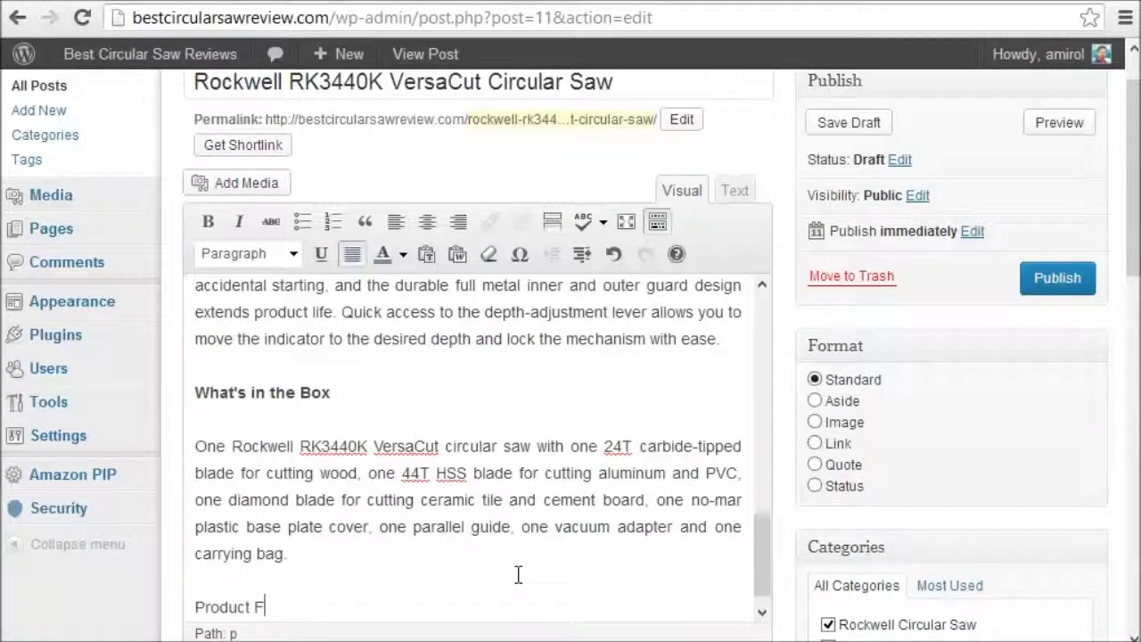
text(eatures)
key(Return)
key(ctrl+v)
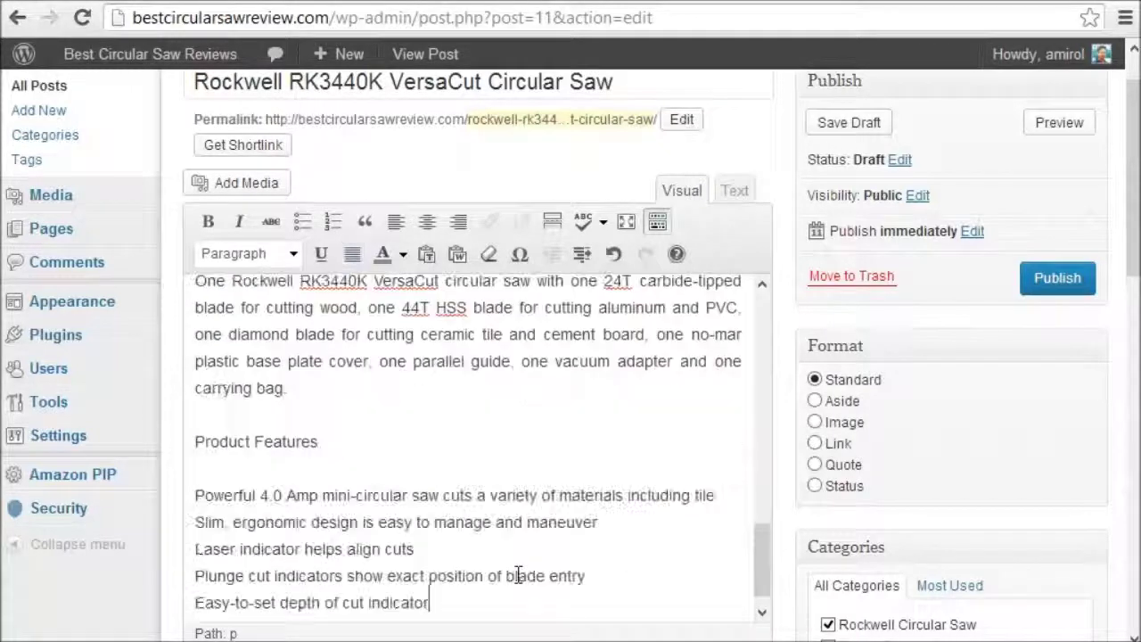
Step: Turn the feature lines under "Product Features" into a numbered list
click(552, 540)
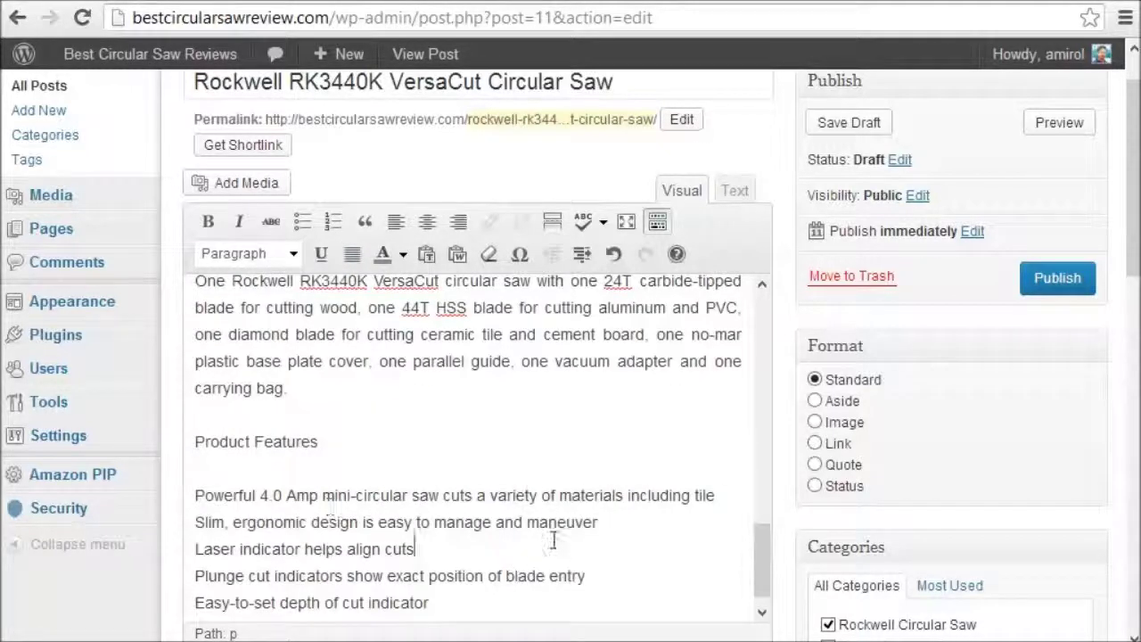
drag(625, 521, 692, 531)
click(692, 531)
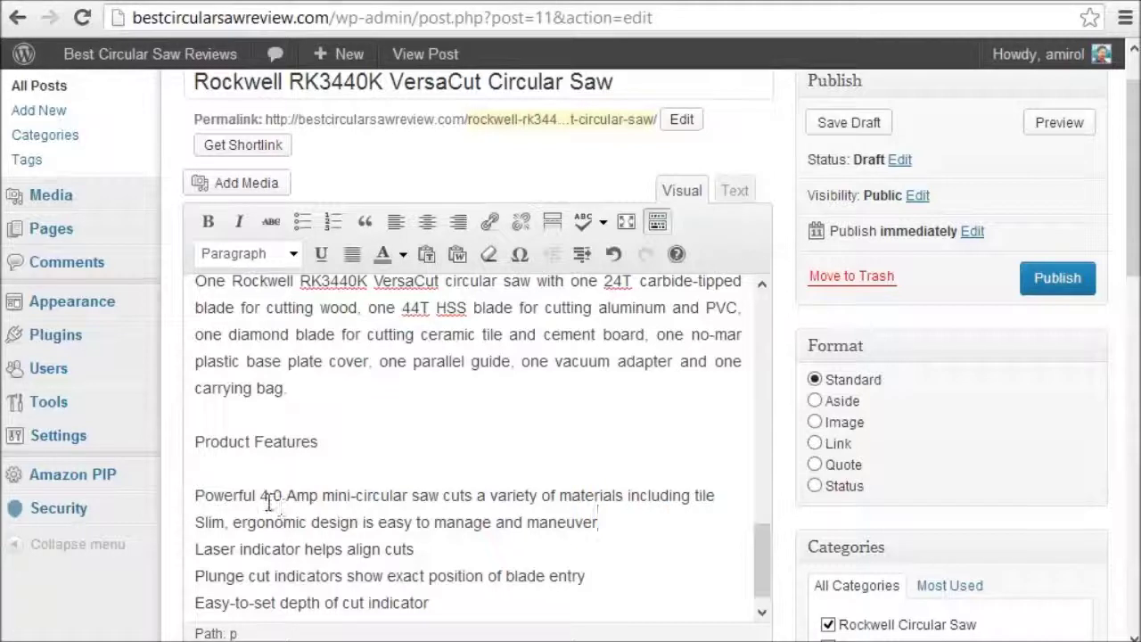
drag(233, 496, 342, 604)
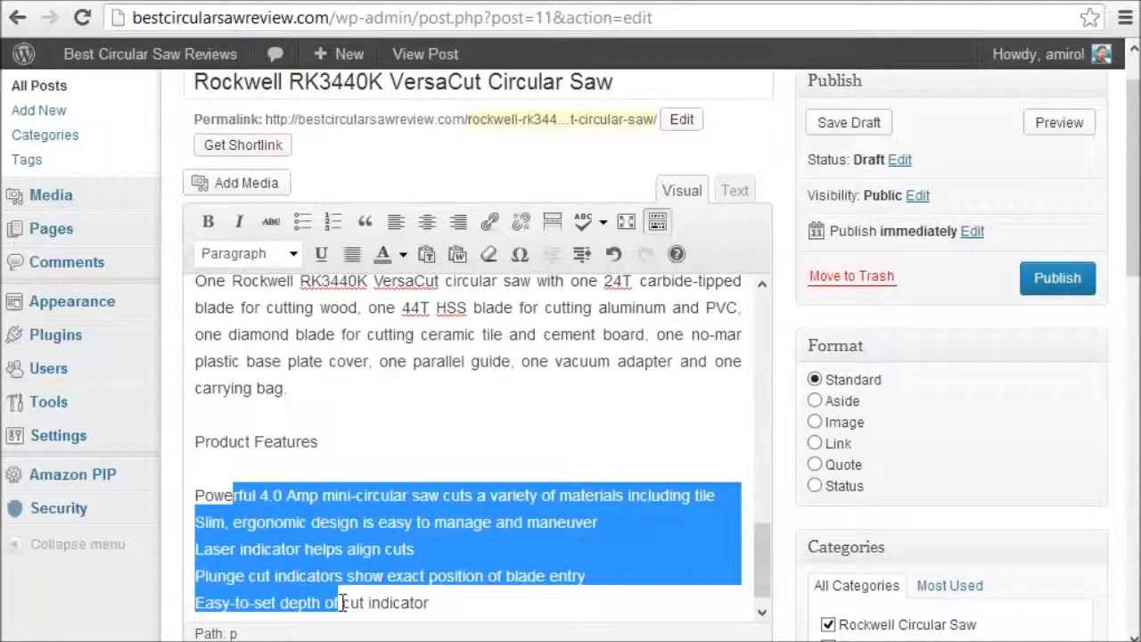
click(328, 221)
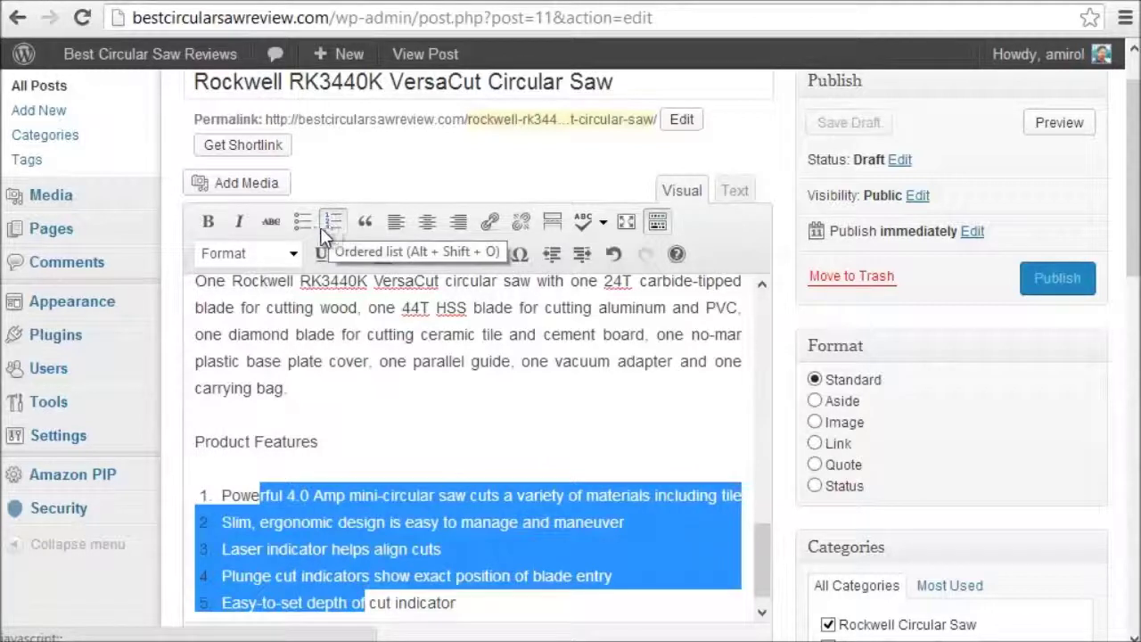
Step: Format the "Product Features" line as Heading 1
click(369, 492)
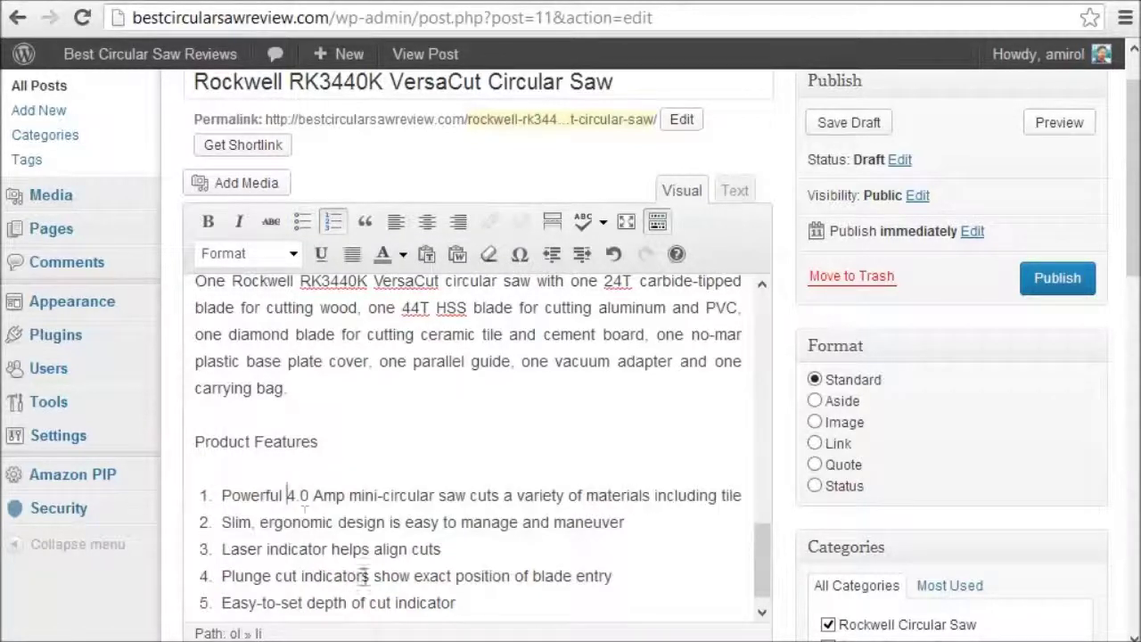
drag(325, 440, 194, 441)
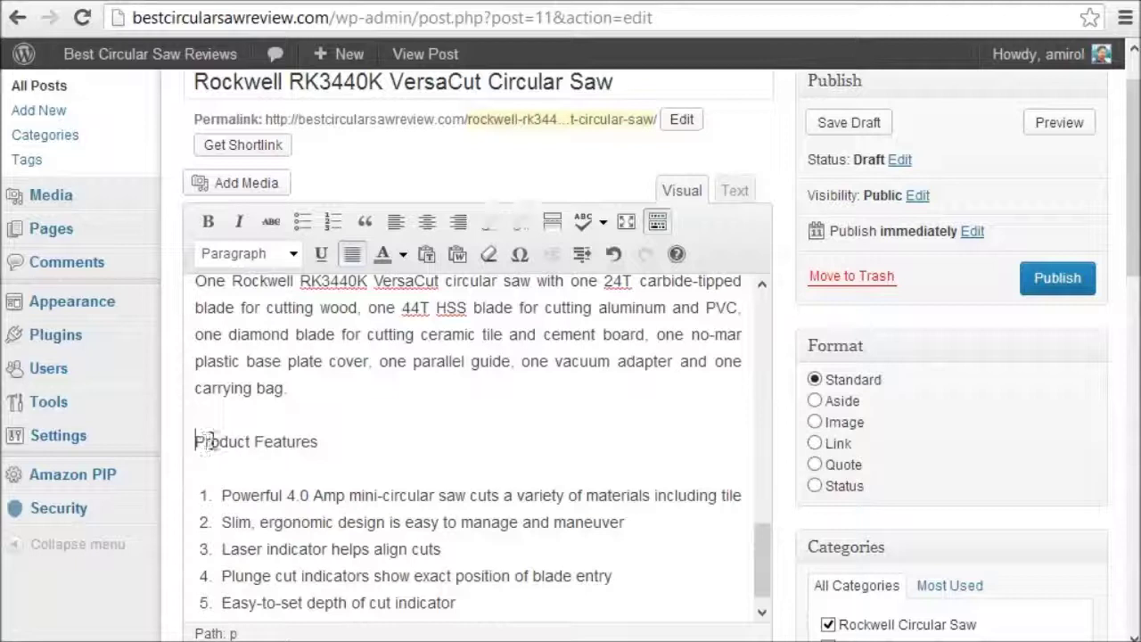
click(294, 255)
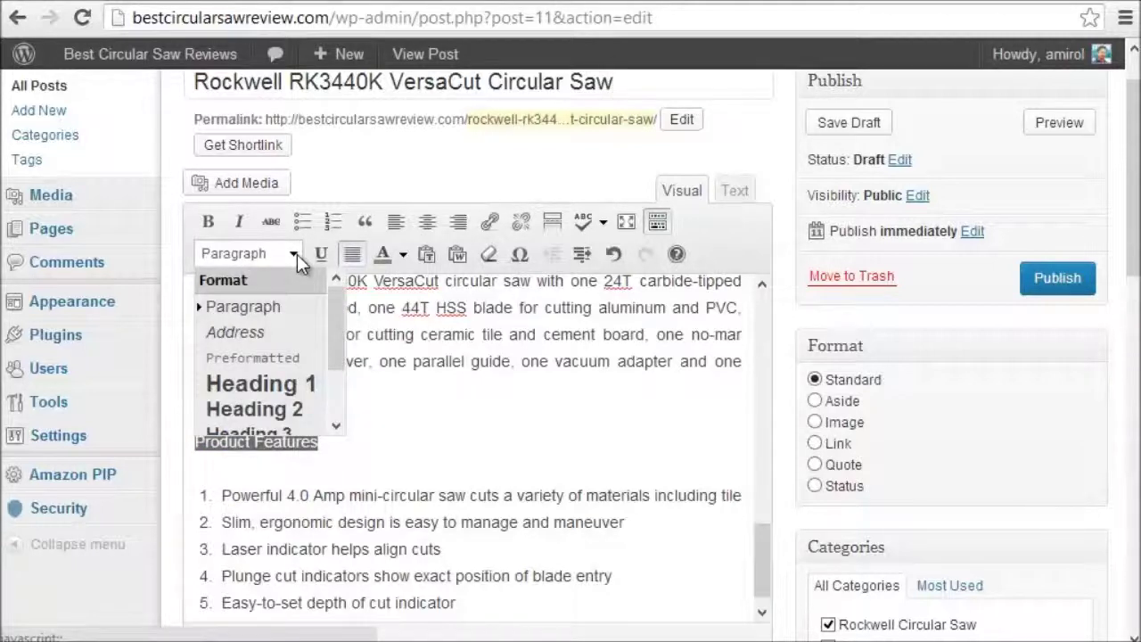
mouse_move(331, 342)
mouse_down()
mouse_move(336, 382)
mouse_move(335, 338)
mouse_up()
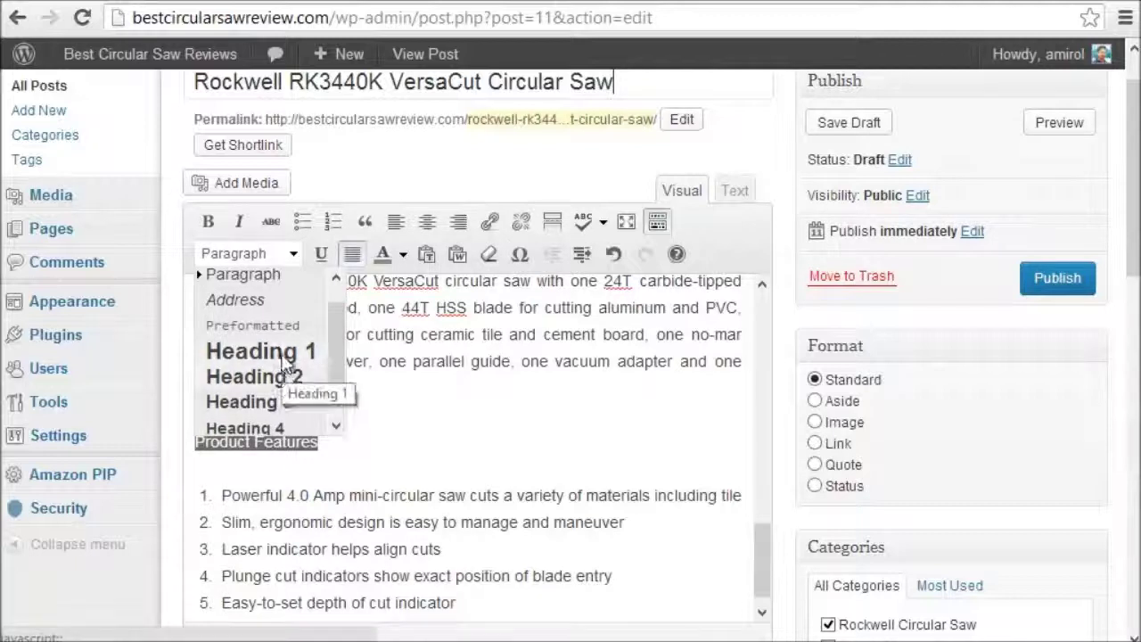
click(283, 365)
click(399, 446)
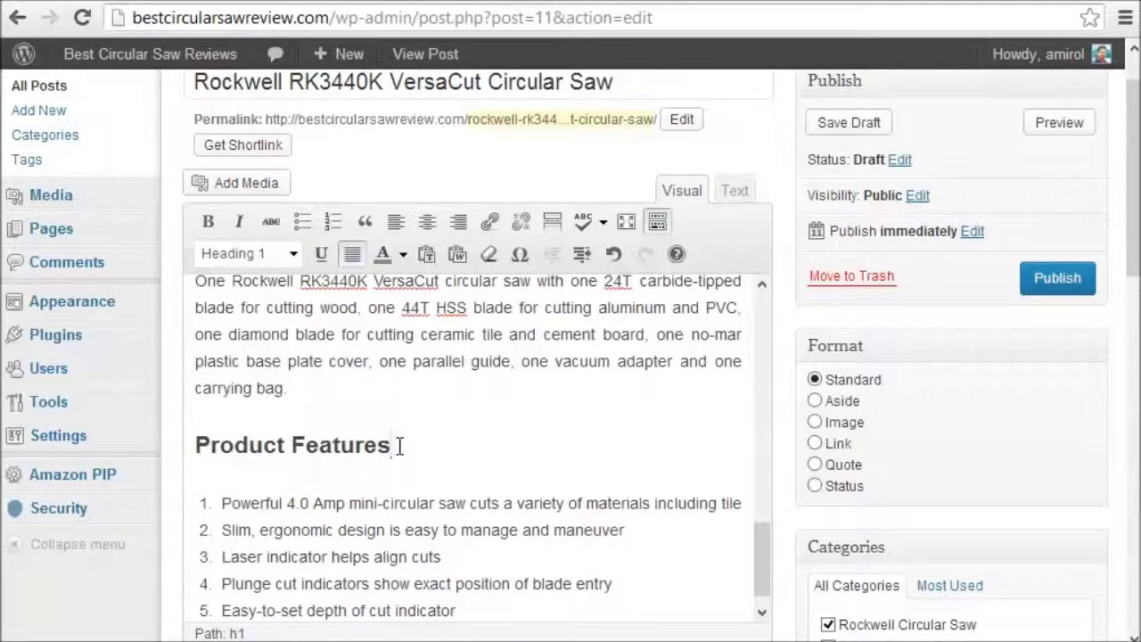
Step: In the text notes, copy the five numbered advantages under "Kelebihan produk", from "It is light" to "much heavier Dewalt"
triple_click(441, 464)
scroll(419, 472, down, 1)
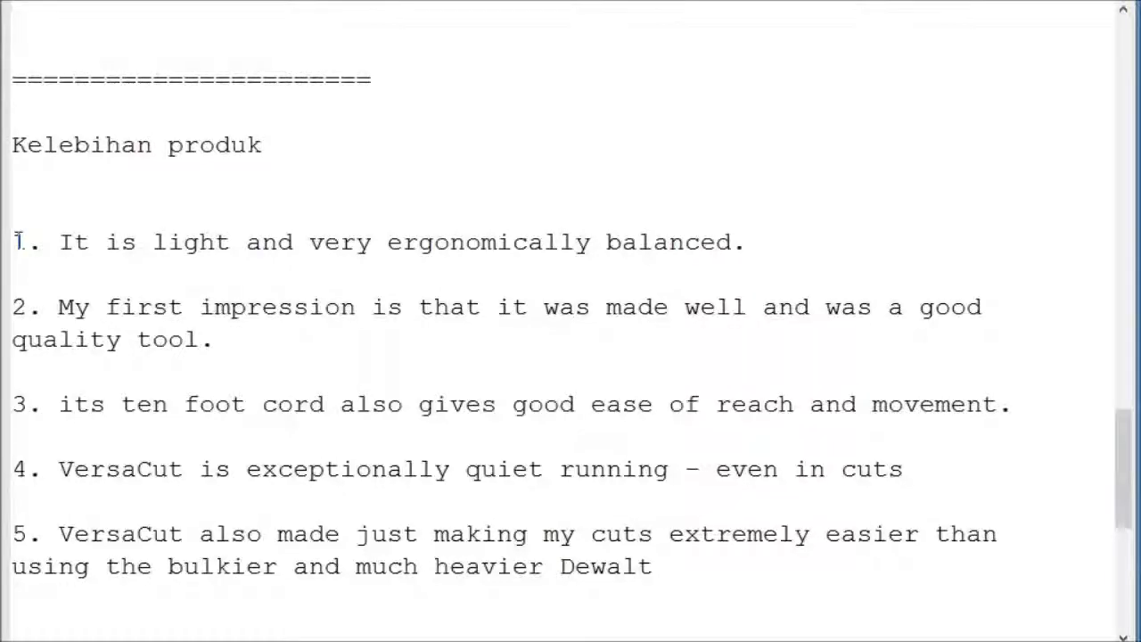
drag(13, 241, 749, 565)
scroll(729, 535, down, 1)
right_click(324, 441)
click(404, 482)
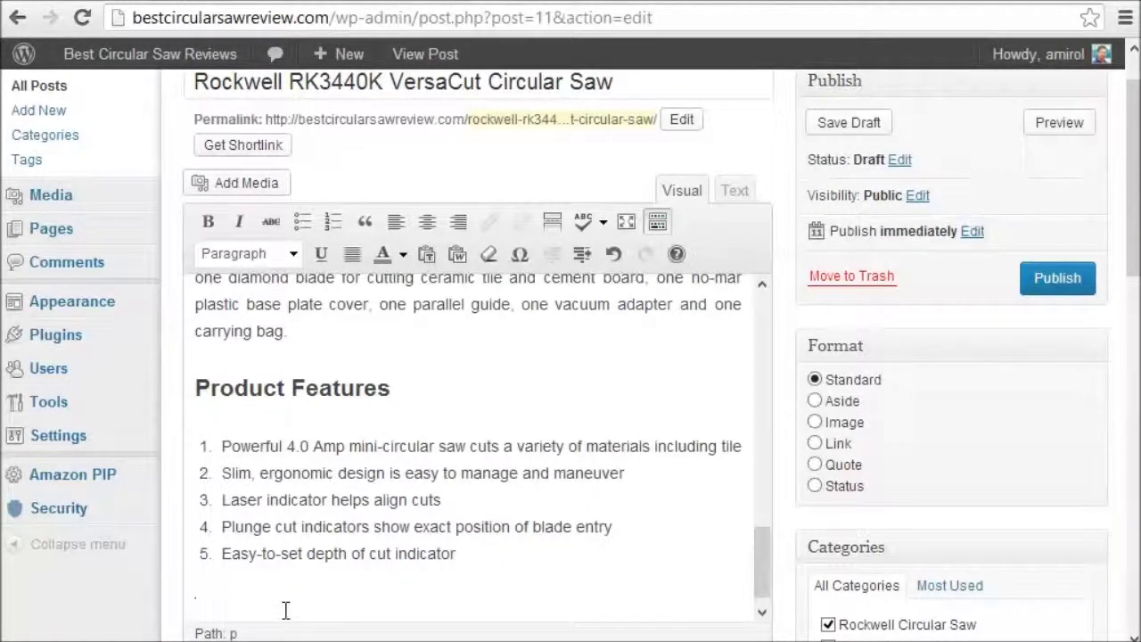
Step: Add a "Product Advantages" line below the feature list in the post and paste the copied advantages below it
text(Product)
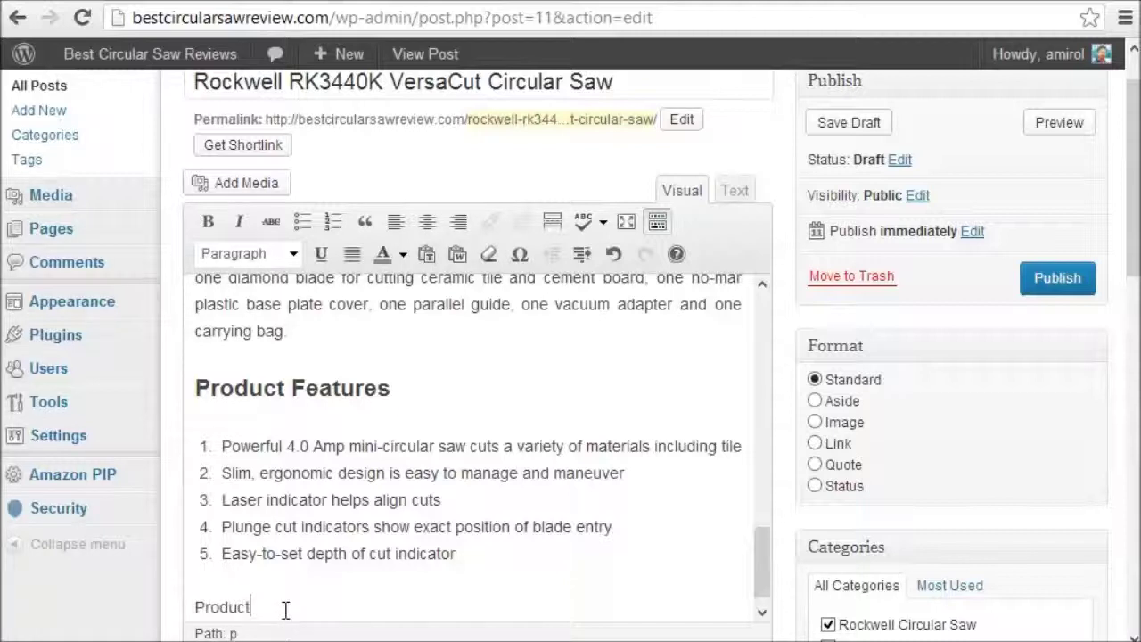
text( Advantages)
key(Return)
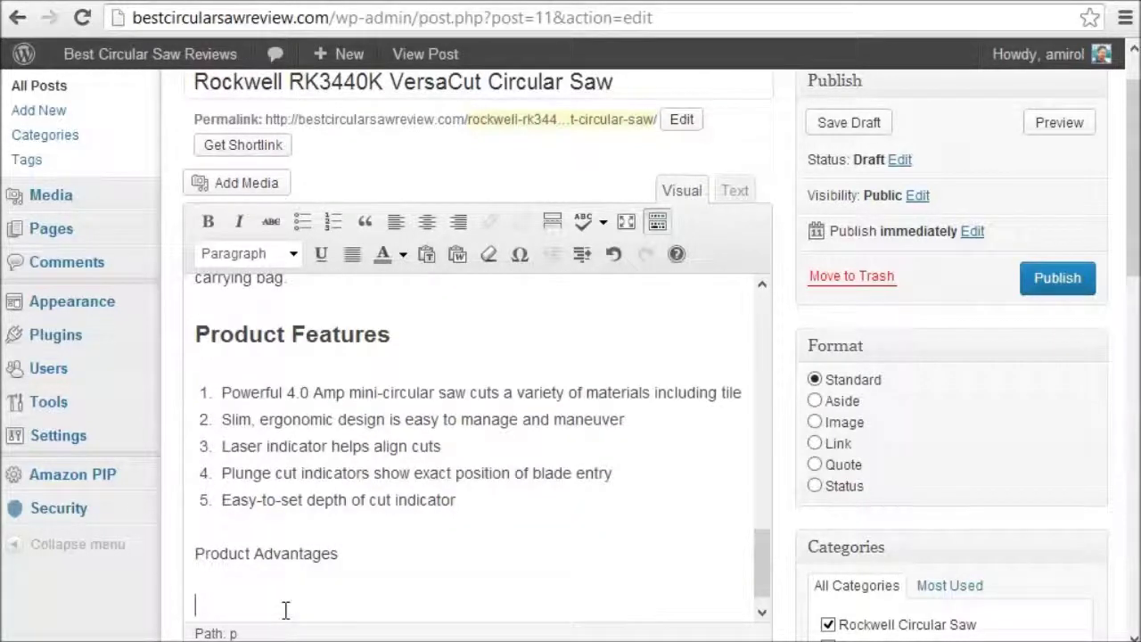
right_click(287, 616)
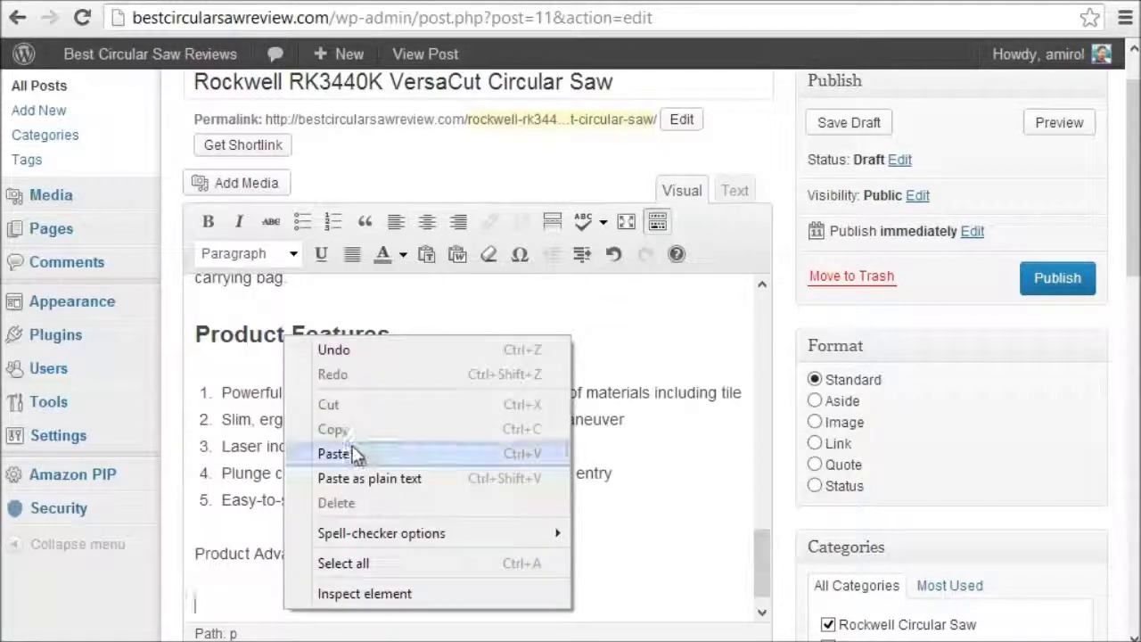
click(356, 450)
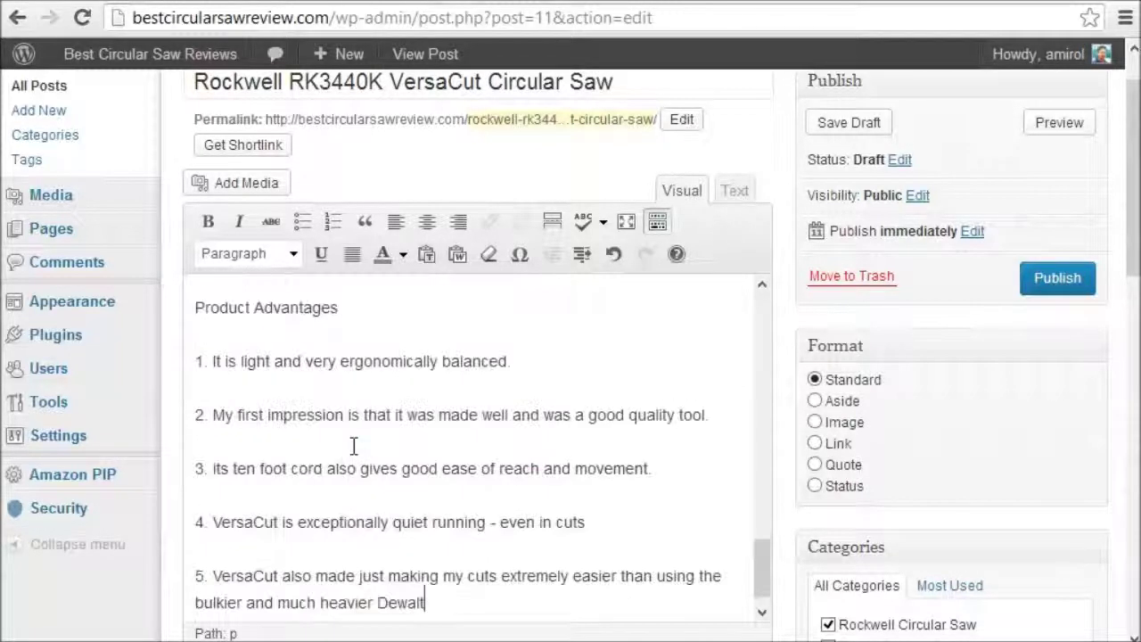
Step: Remove the typed numbers 1. to 5. from the start of the five lines under "Product Advantages"
click(214, 357)
key(shift+Home)
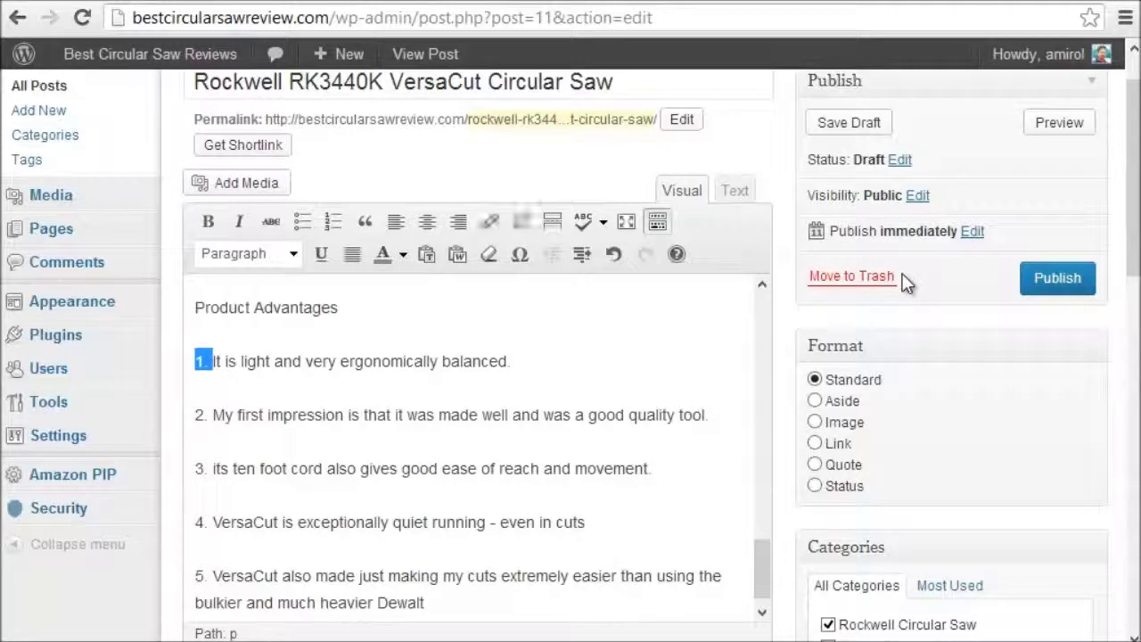
key(BackSpace)
key(Up)
key(Delete)
key(Delete)
key(Delete)
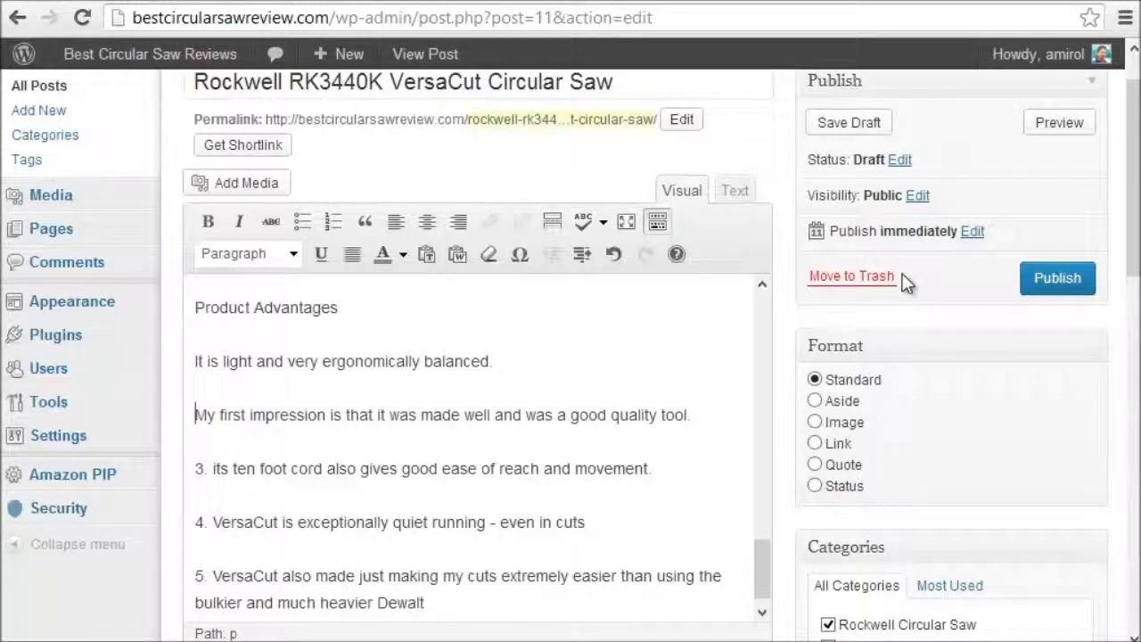
key(Delete)
key(Delete)
key(Delete)
key(Down)
key(Delete)
key(Delete)
key(Delete)
key(Down)
key(Delete)
key(Delete)
key(Delete)
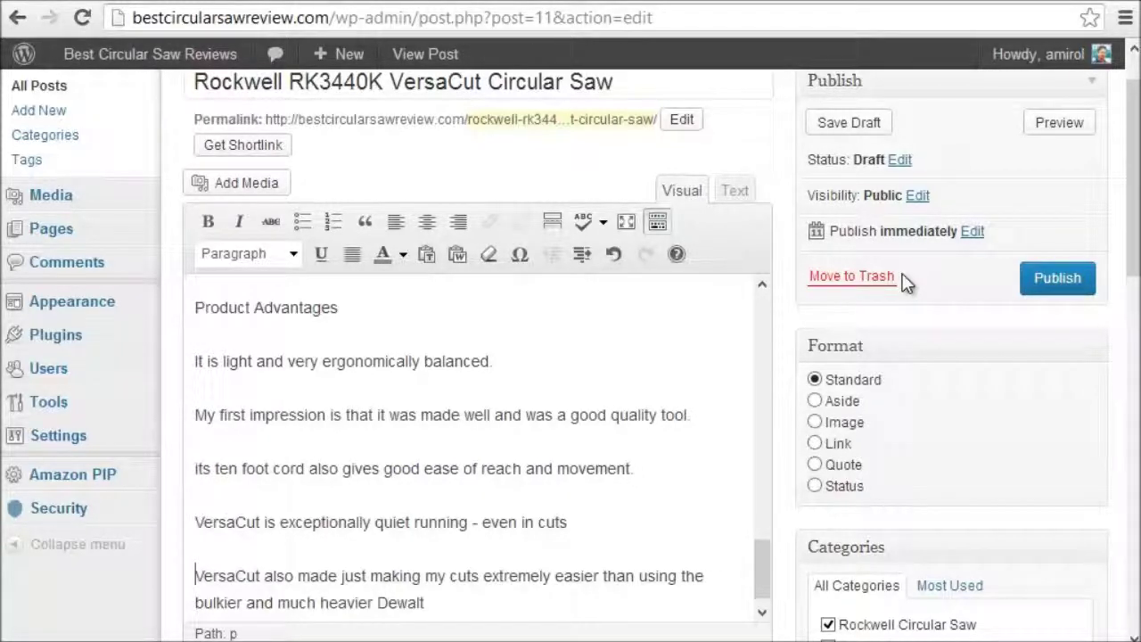
Step: Turn the five lines under "Product Advantages" into a numbered list
drag(389, 361, 413, 576)
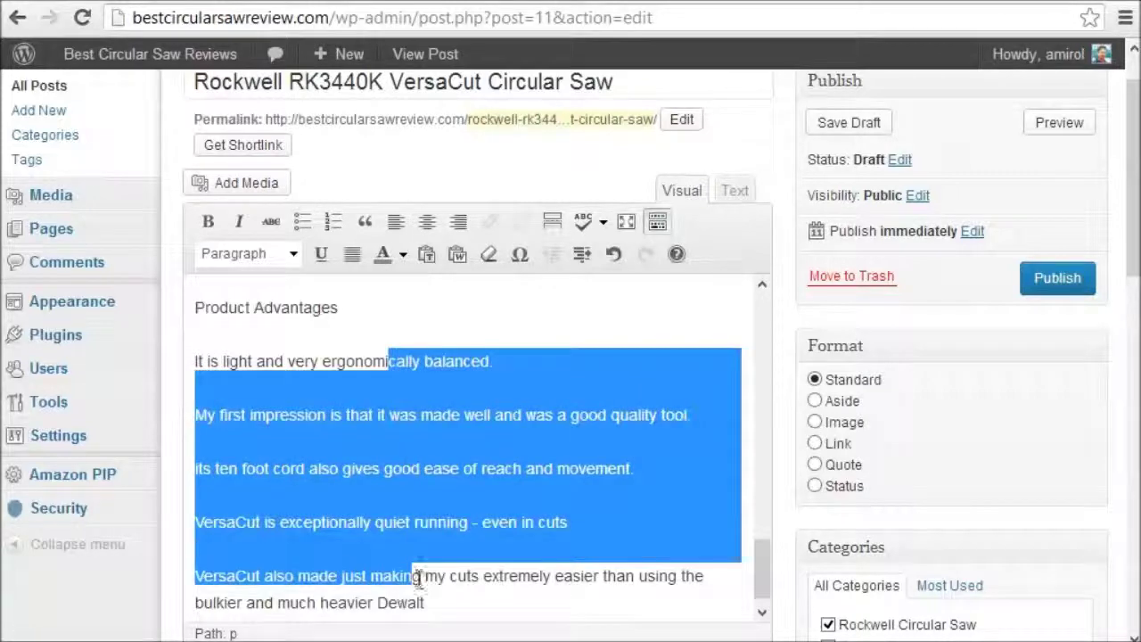
click(332, 222)
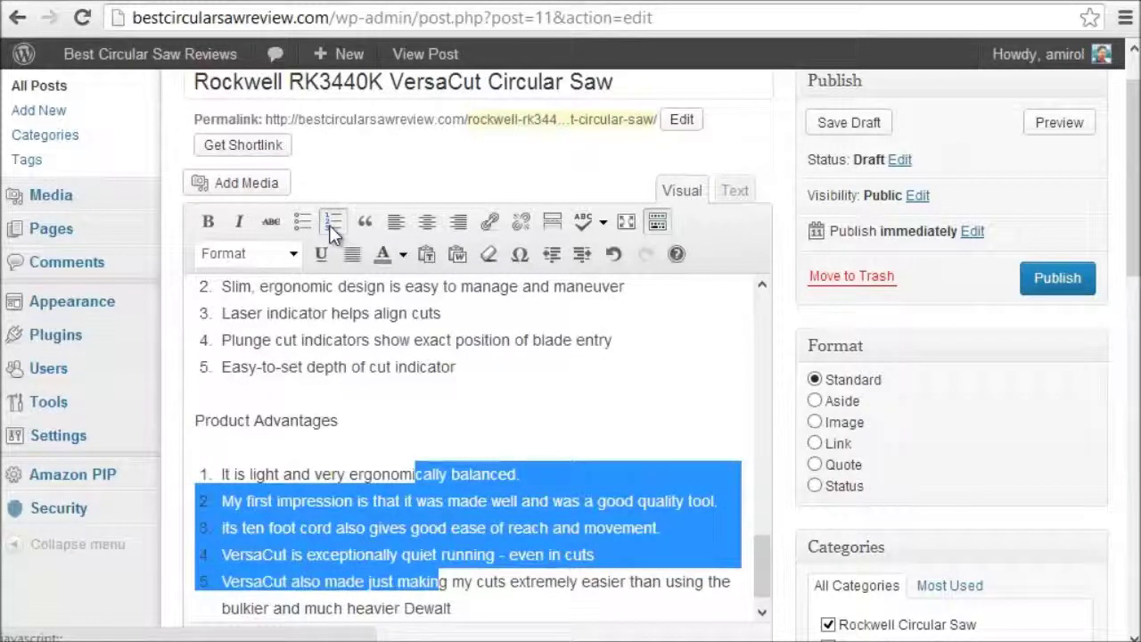
click(382, 440)
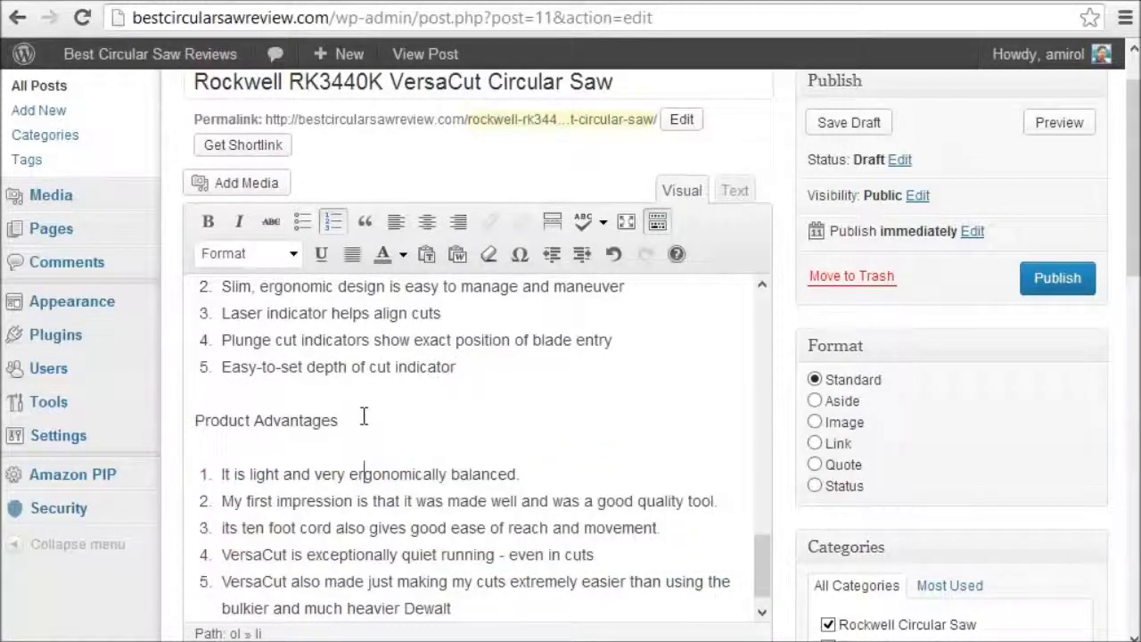
Step: Format the "Product Advantages" line as Heading 1
drag(340, 420, 191, 421)
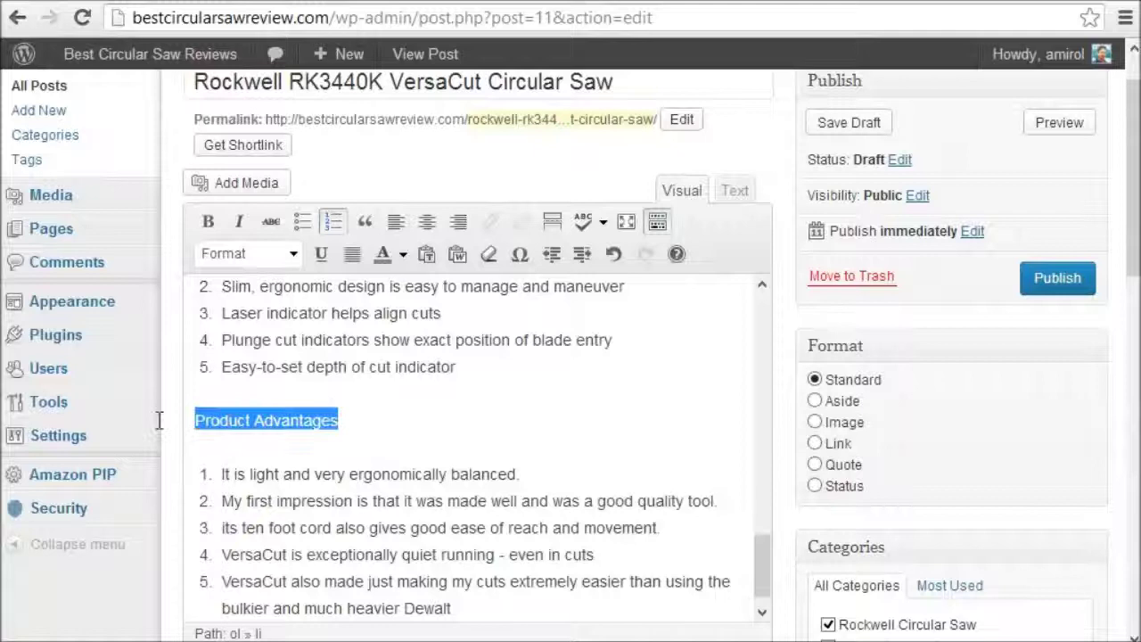
click(301, 254)
click(287, 353)
click(445, 451)
Step: Insert an empty paragraph between the last product feature and the "Product Advantages" heading
click(315, 399)
click(477, 361)
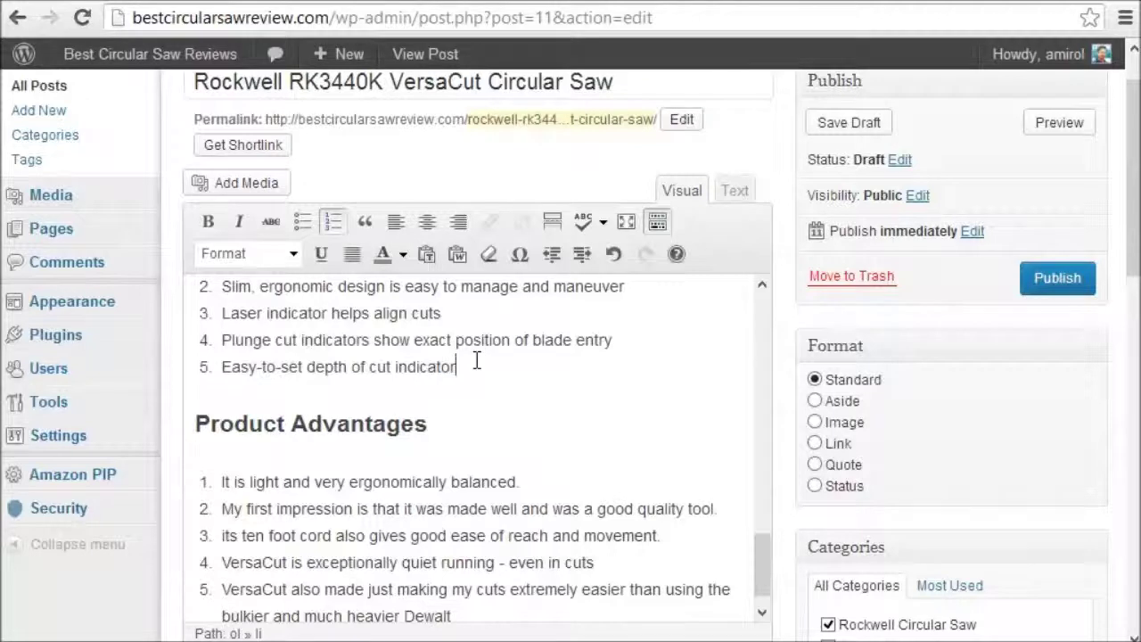
key(Return)
key(Return)
scroll(463, 411, down, 1)
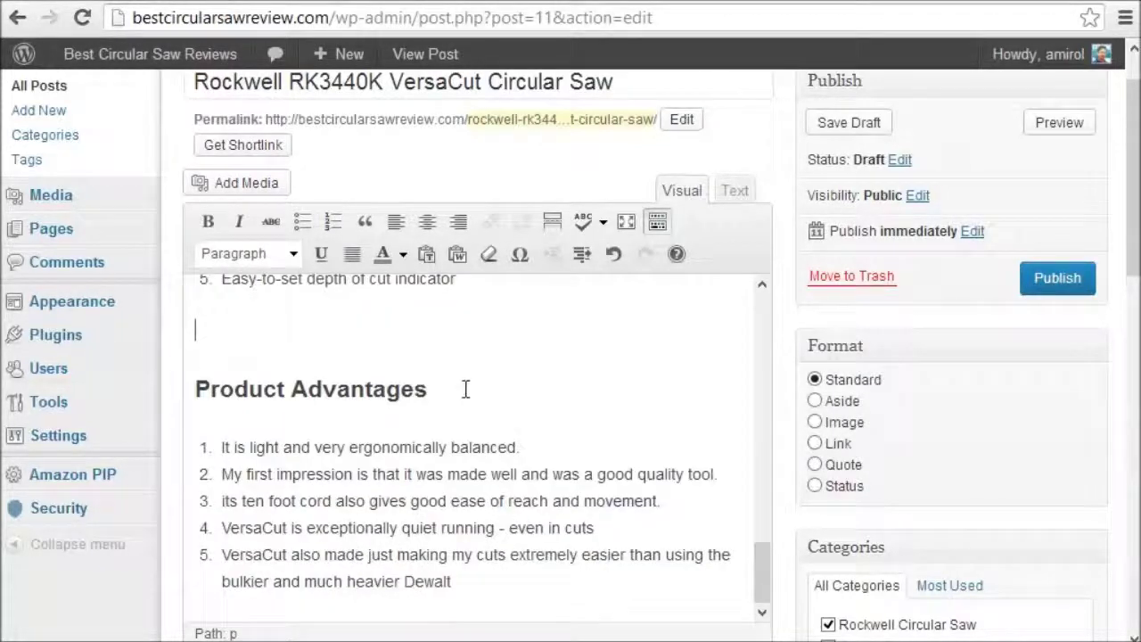
drag(222, 446, 548, 448)
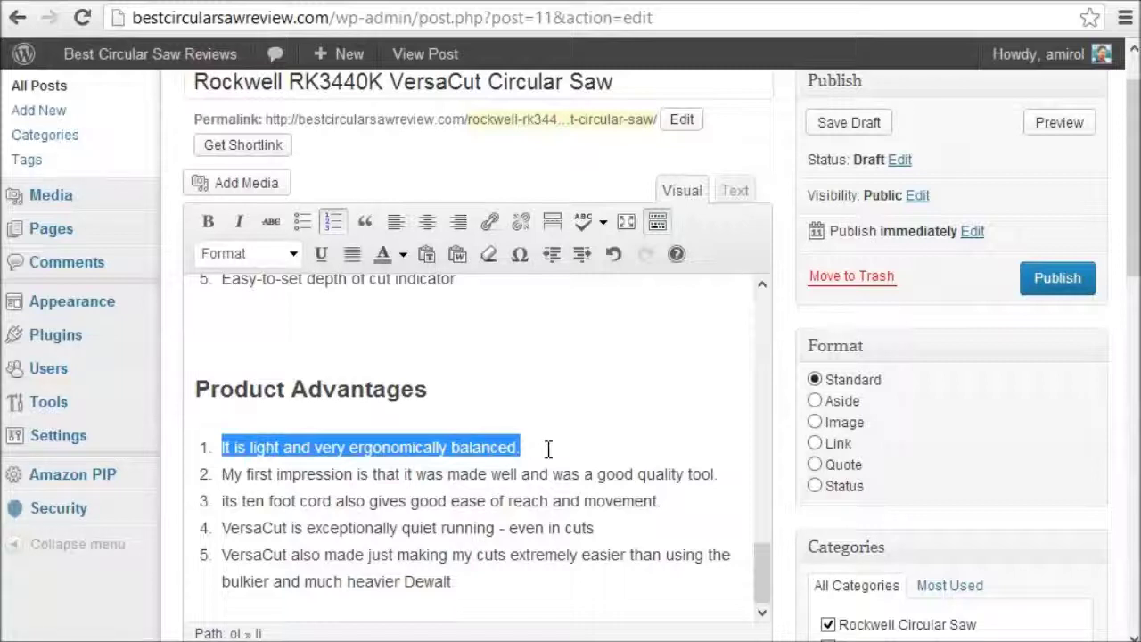
click(520, 448)
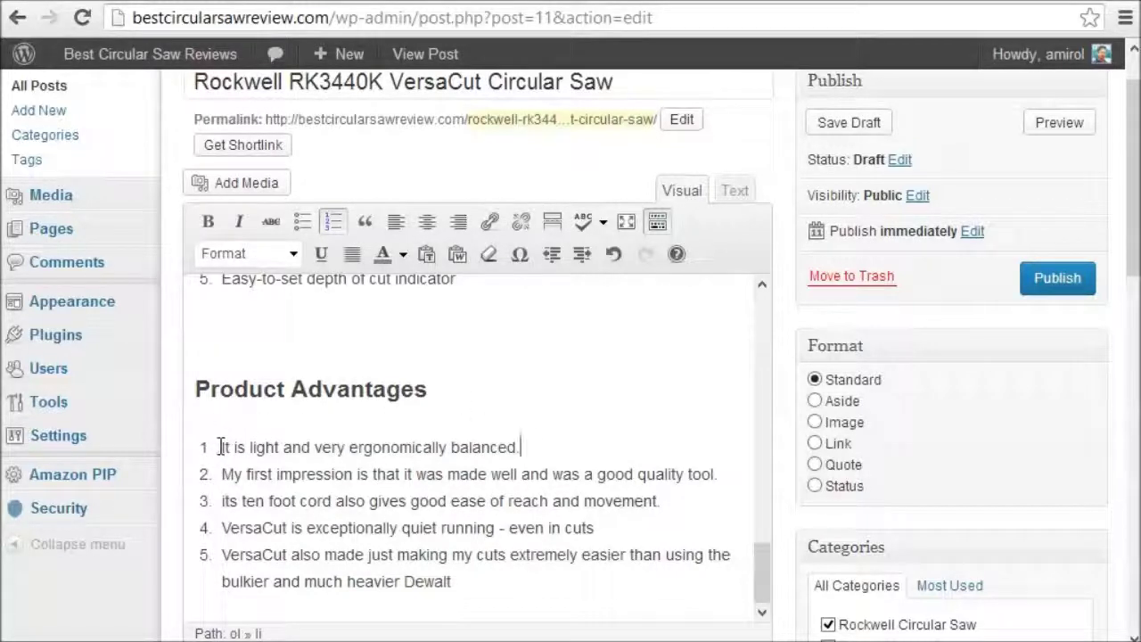
mouse_move(218, 446)
mouse_down()
mouse_move(581, 446)
mouse_move(211, 445)
mouse_up()
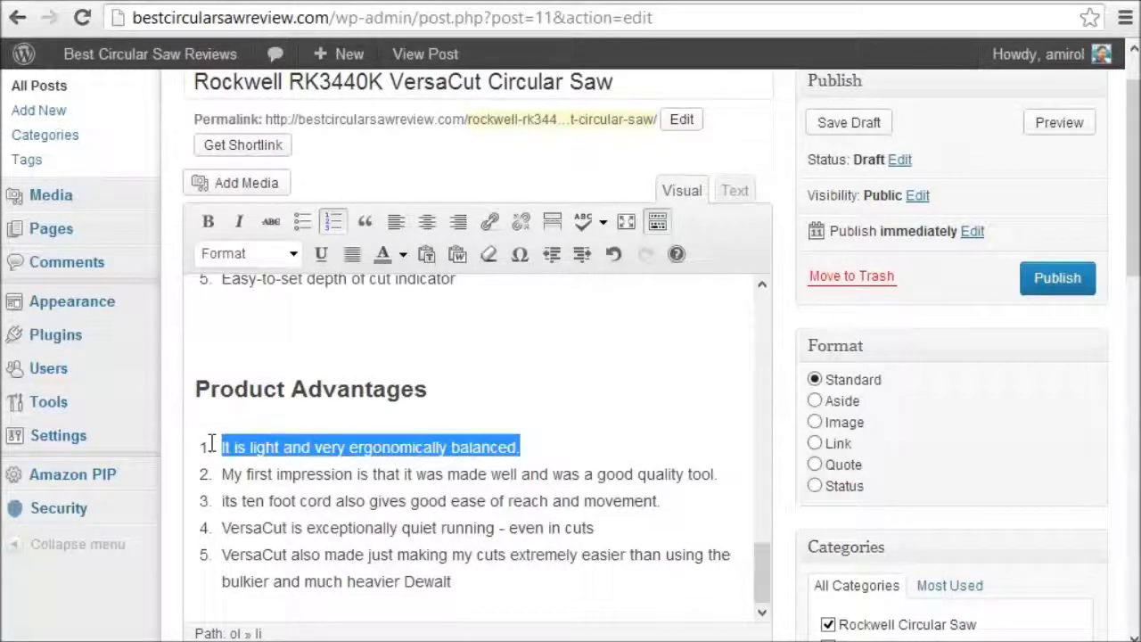
click(473, 448)
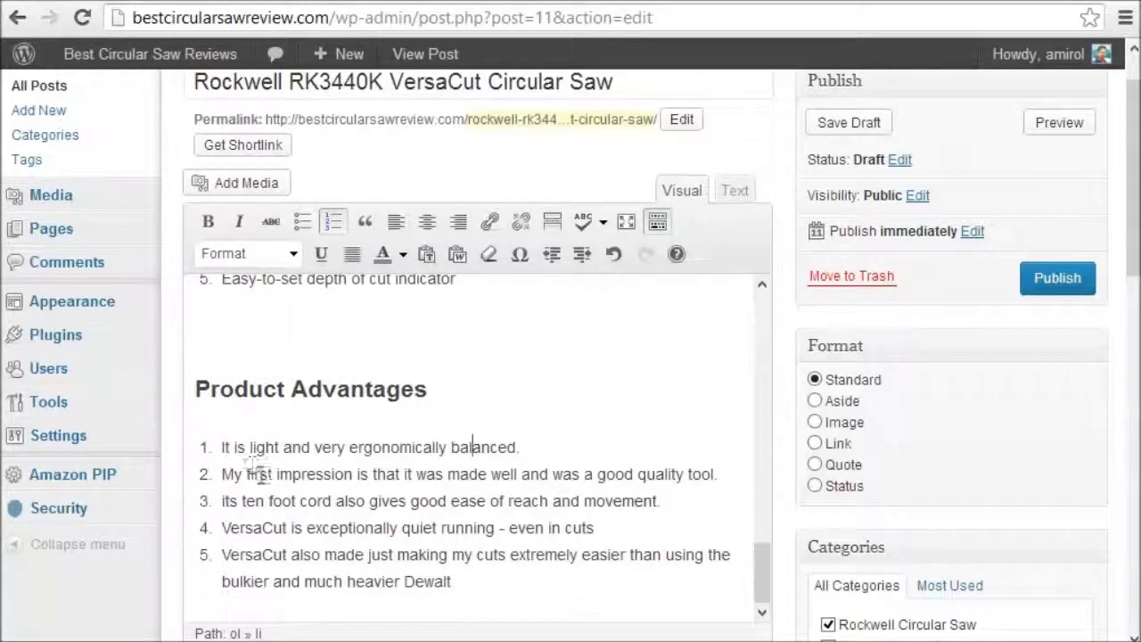
Step: Delete the words "My first impression" from the second item under "Product Advantages"
drag(223, 473, 731, 479)
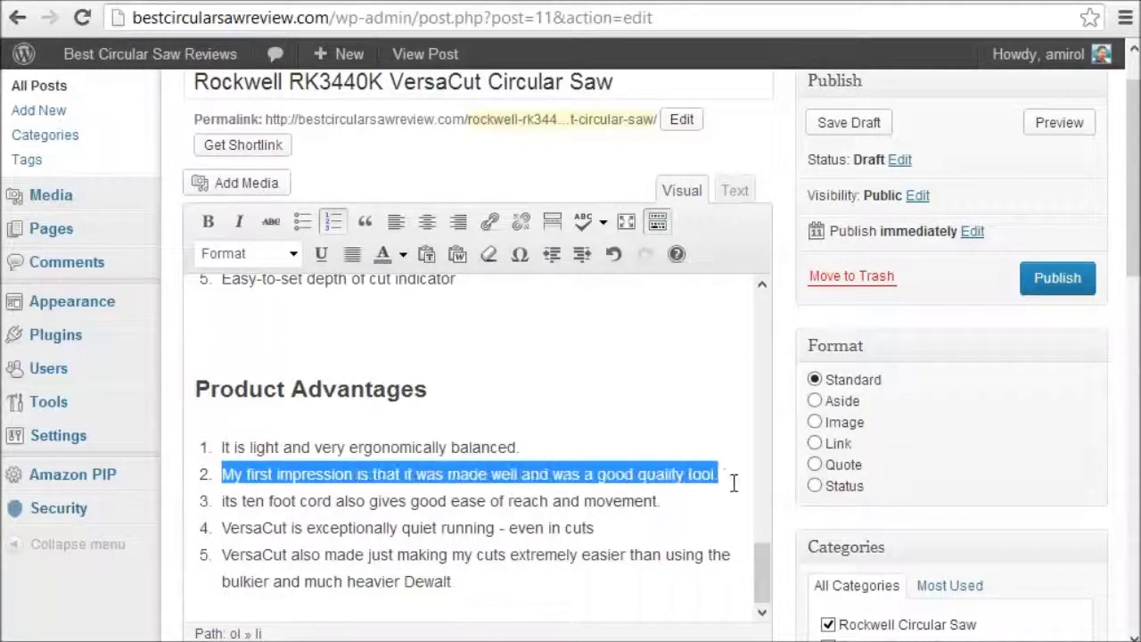
click(678, 436)
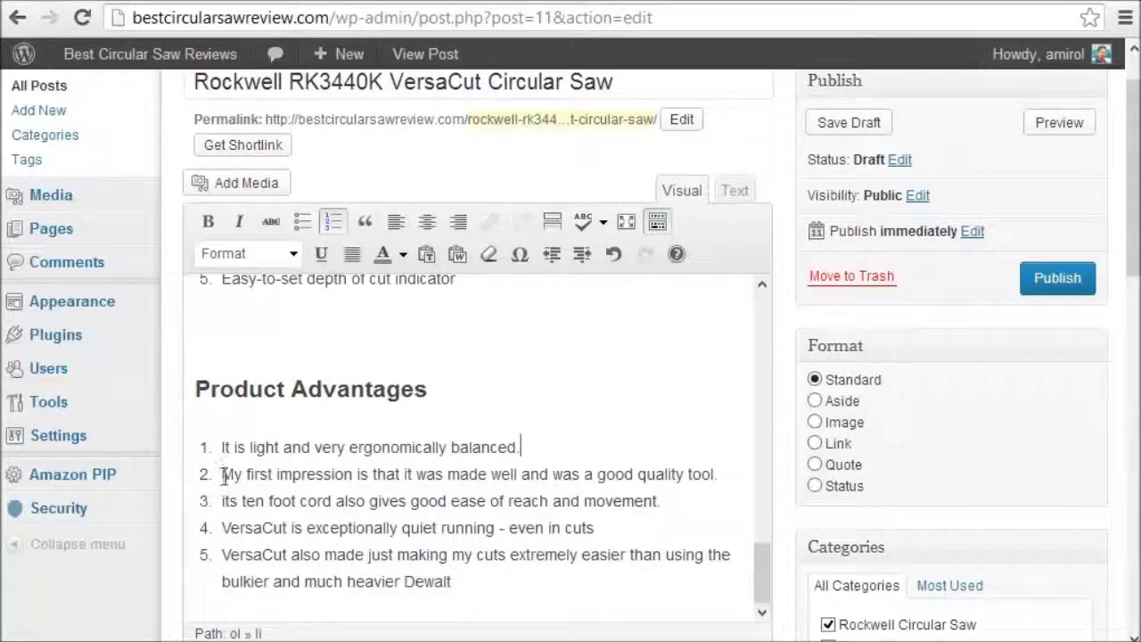
drag(224, 474, 355, 474)
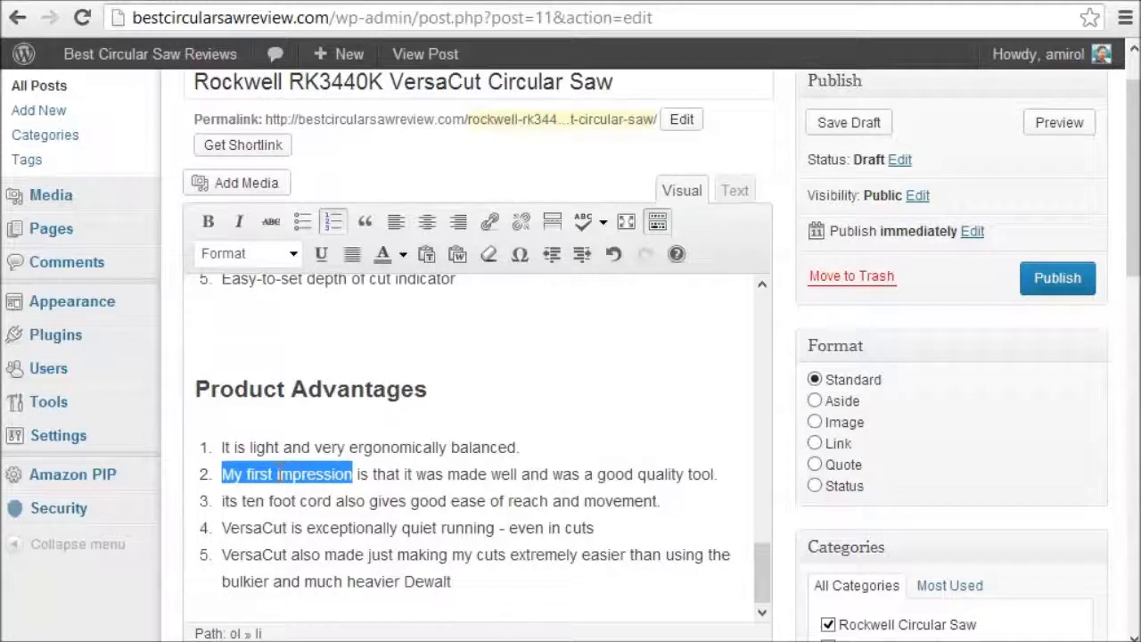
key(Delete)
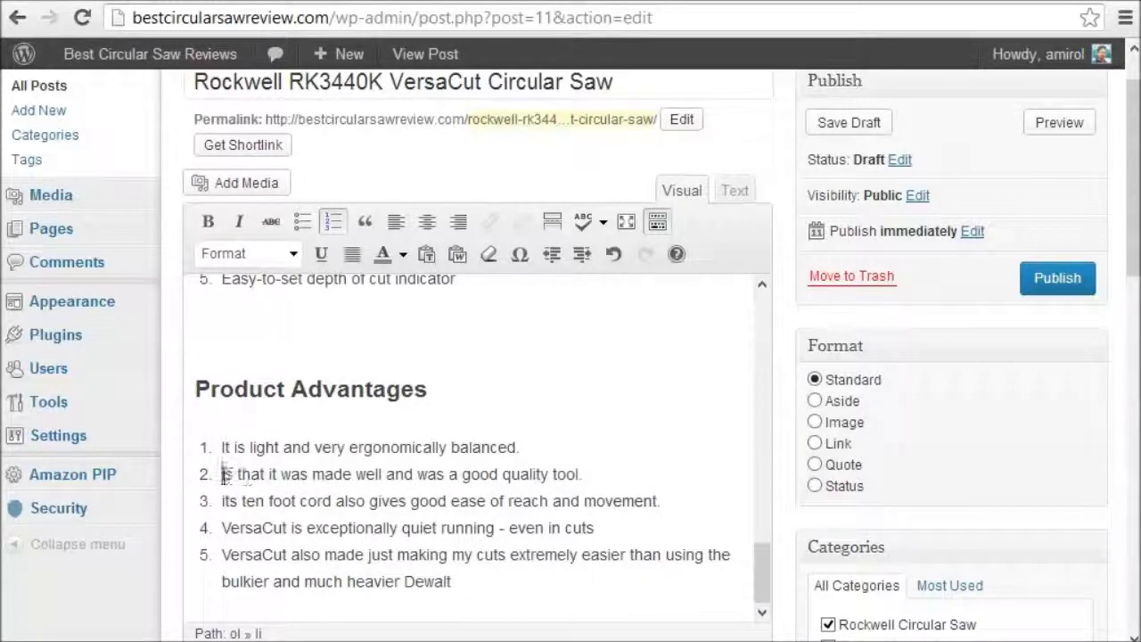
Step: Copy the remaining text of the second advantage and translate it into Malay in Google Translate on a new tab
drag(222, 474, 588, 477)
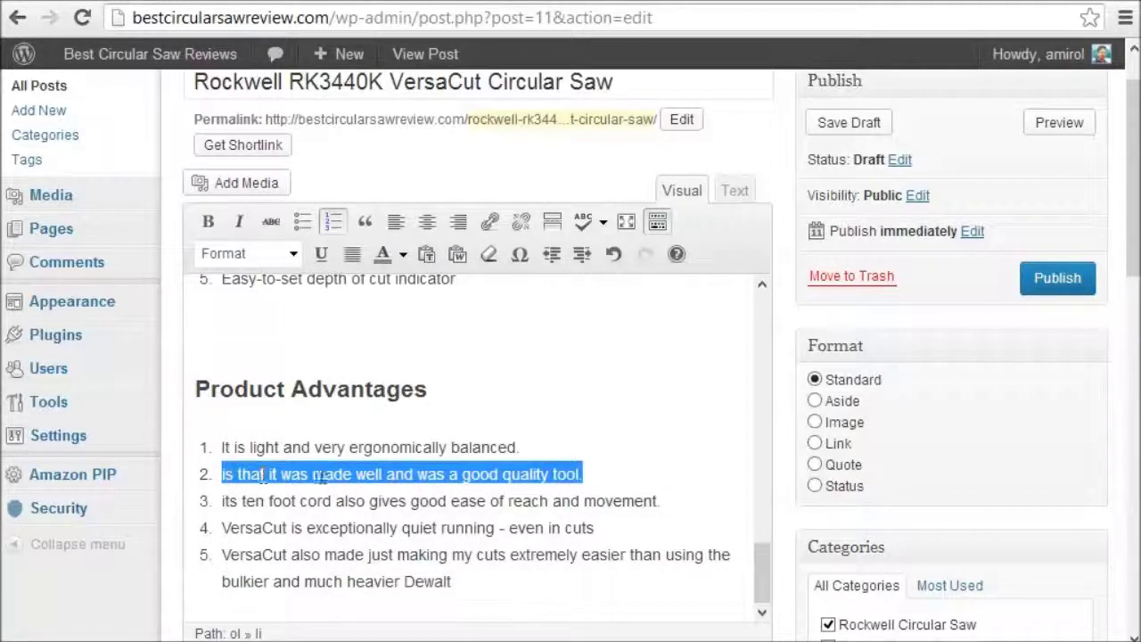
right_click(383, 473)
click(429, 565)
click(1006, 3)
text(tra)
key(Return)
right_click(398, 257)
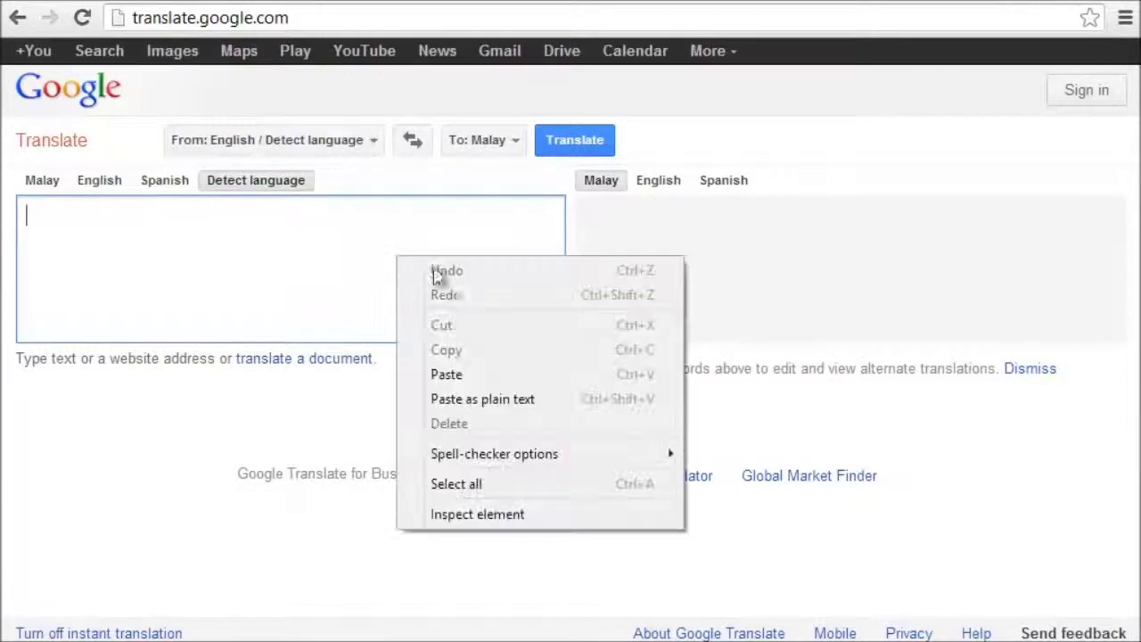
click(478, 374)
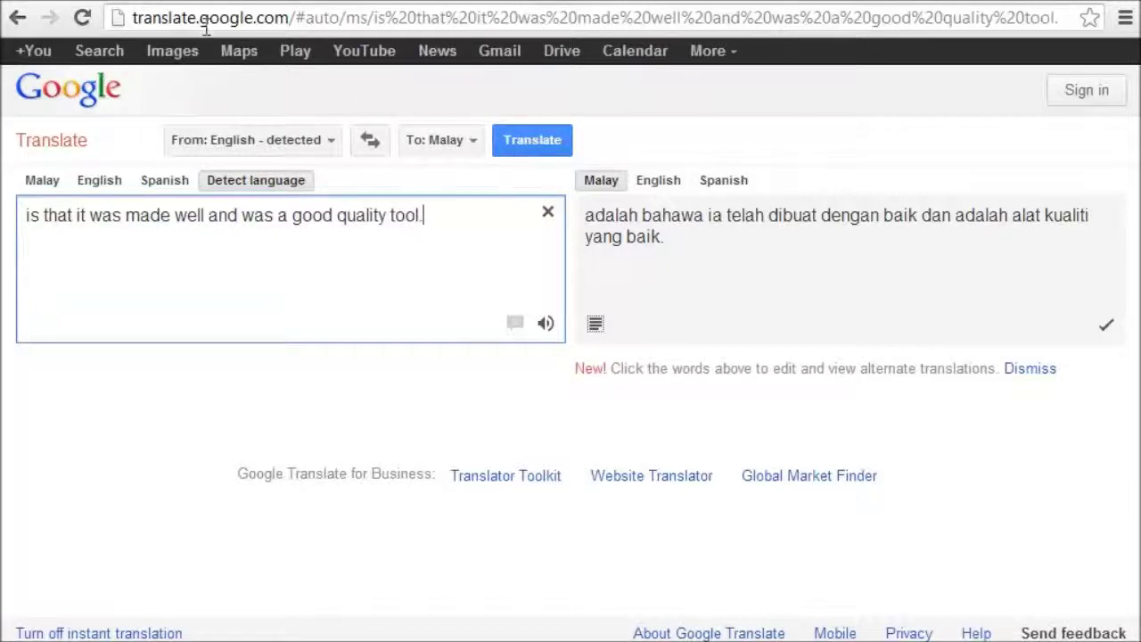
Step: Compare the English sentence with its Malay translation word by word to check its meaning
drag(448, 211, 9, 206)
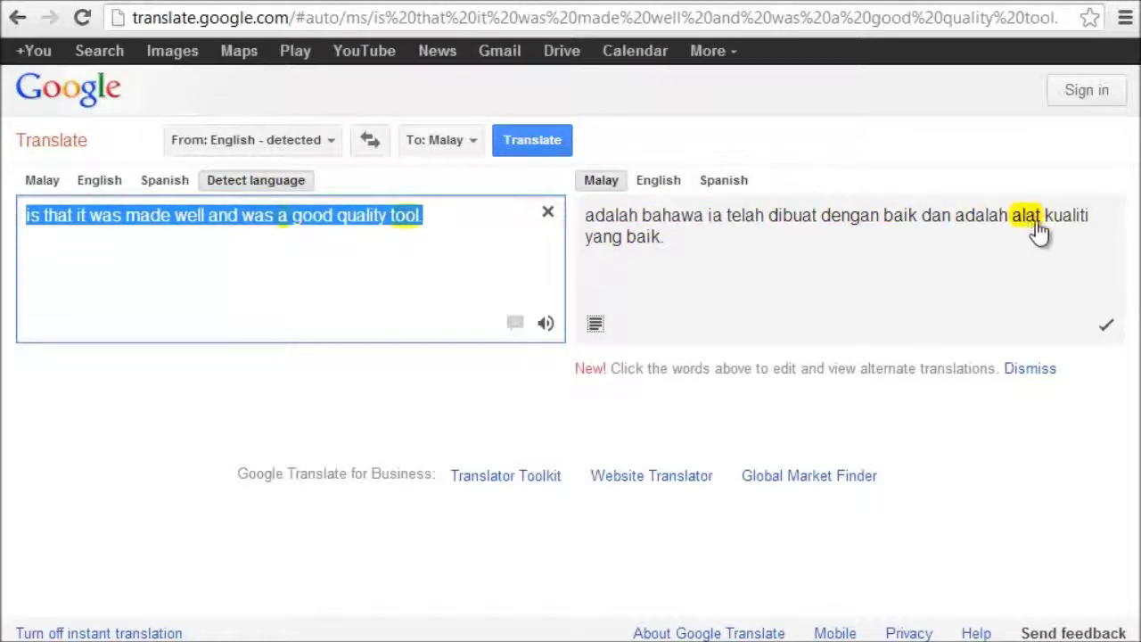
click(445, 223)
drag(459, 214, 102, 215)
click(125, 214)
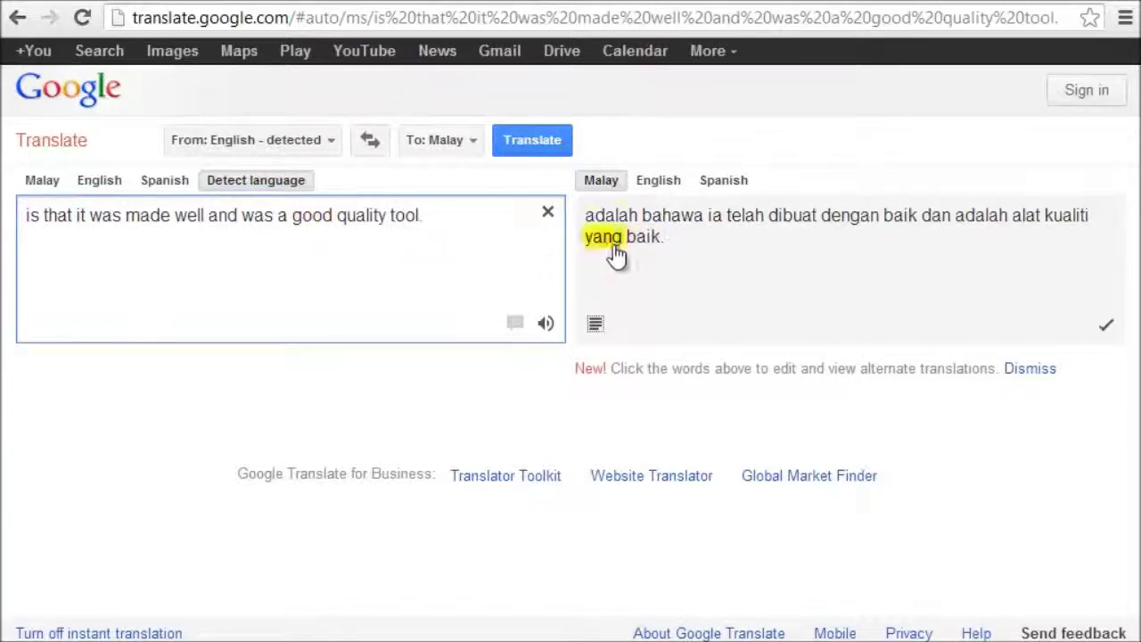
drag(441, 214, 27, 215)
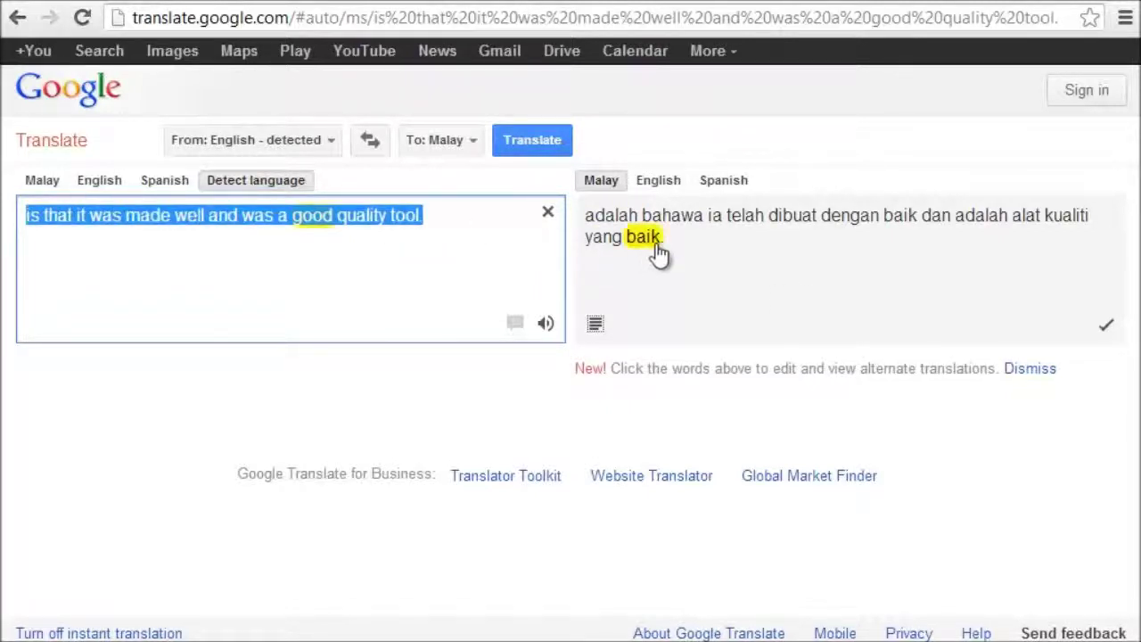
click(450, 217)
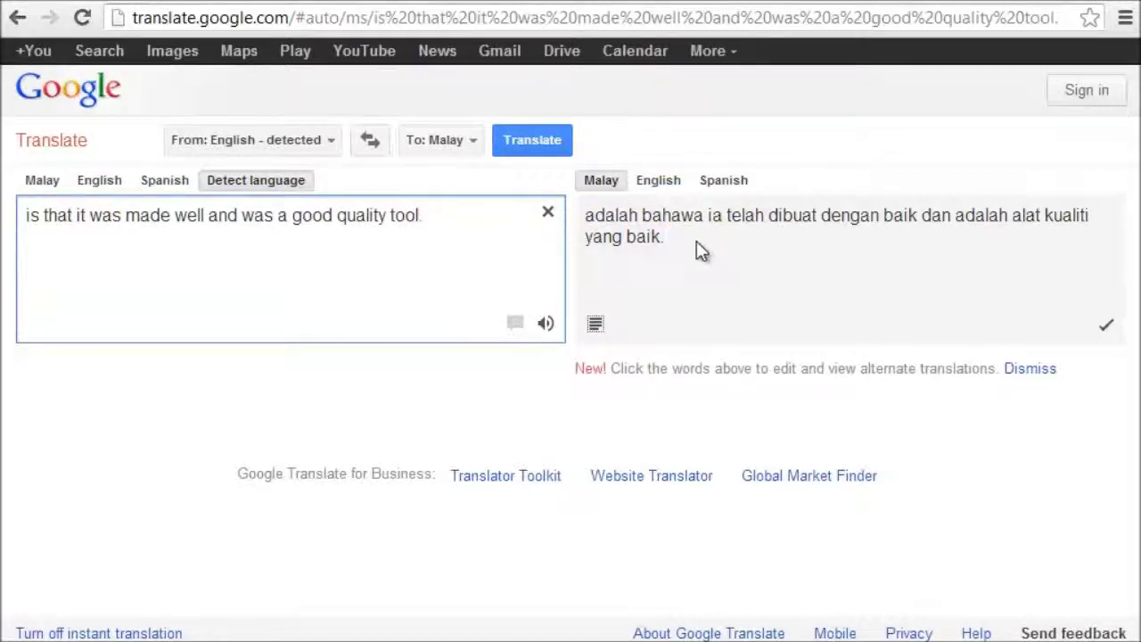
Step: Change the translation direction in Google Translate to Malay as source and English as target
drag(668, 237, 595, 217)
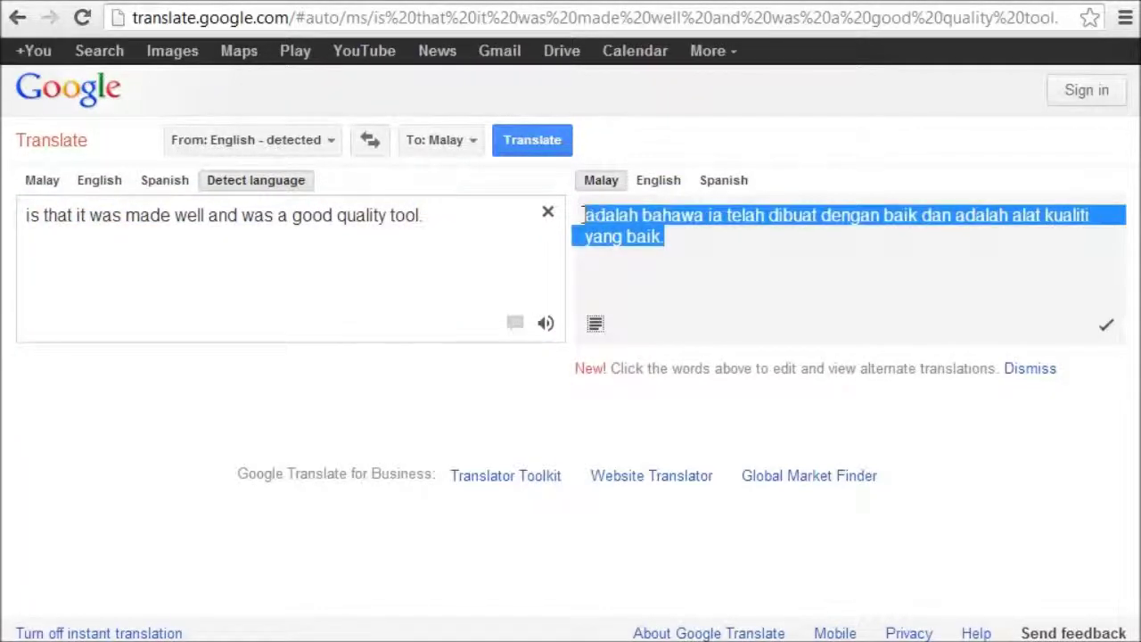
click(319, 141)
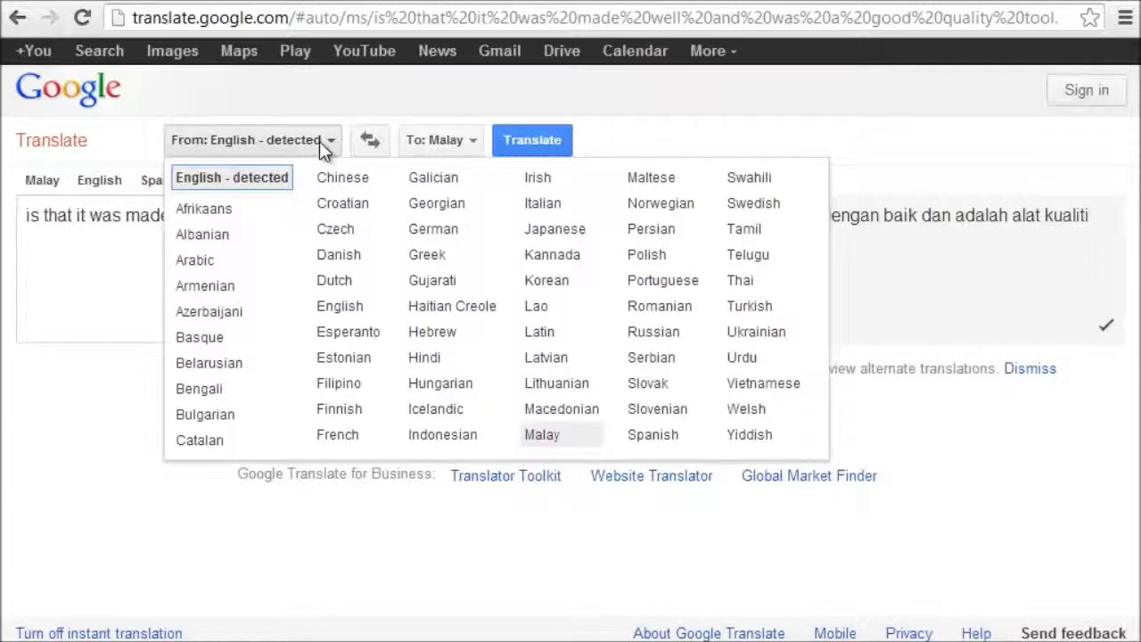
click(535, 434)
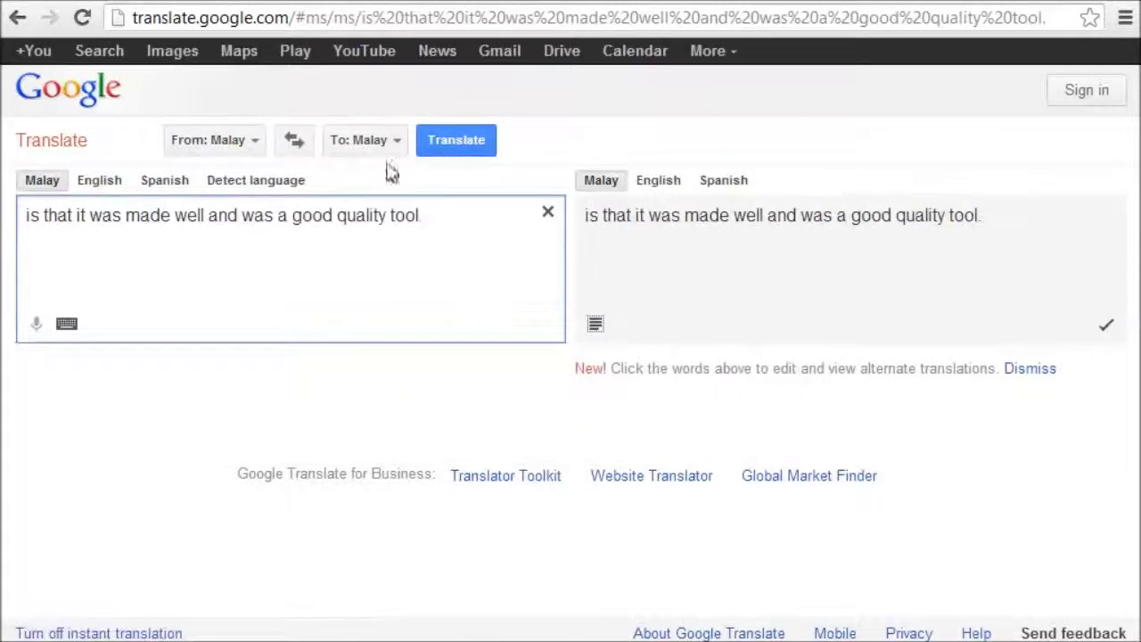
click(358, 139)
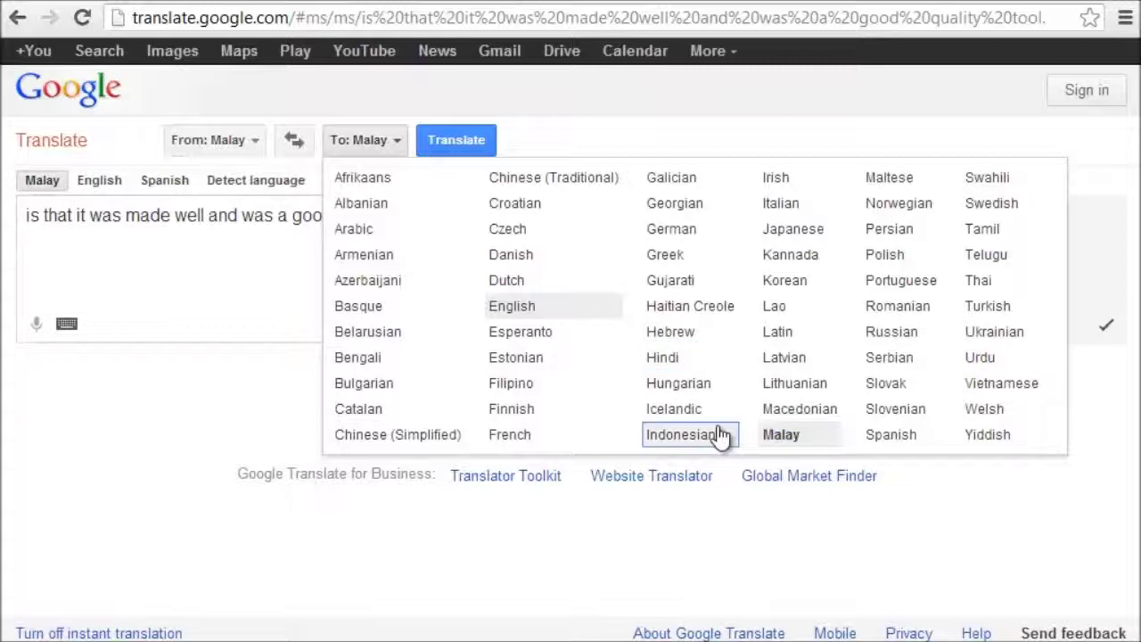
click(522, 306)
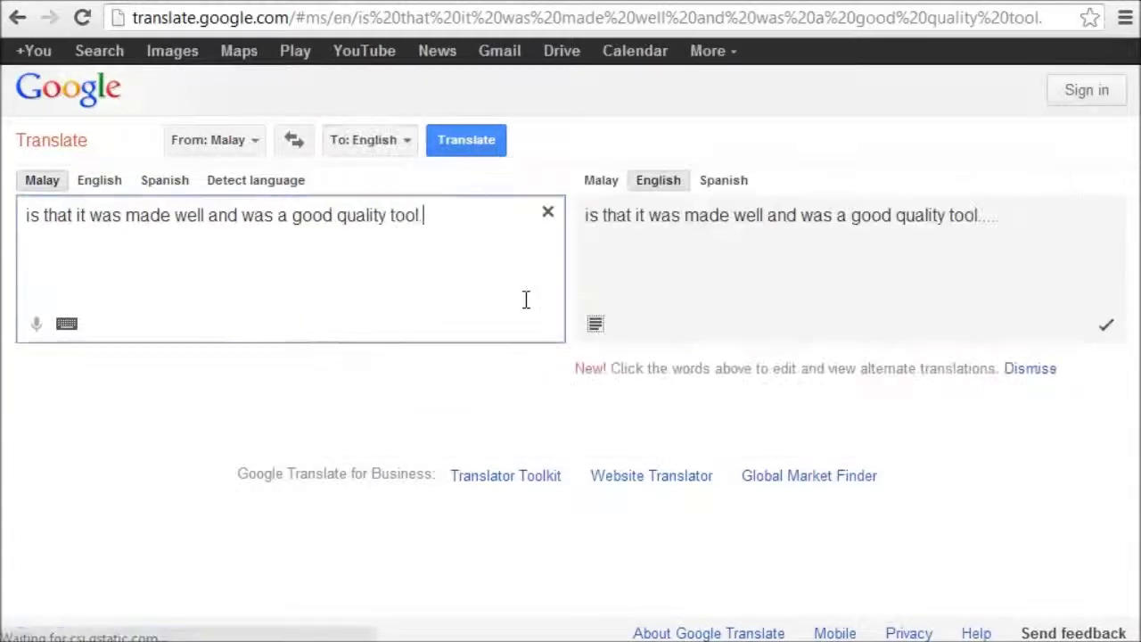
Step: Replace the source text with "Produk ini telah dibuat dengan baik dan sangat berkualiti" to translate it into English
triple_click(476, 216)
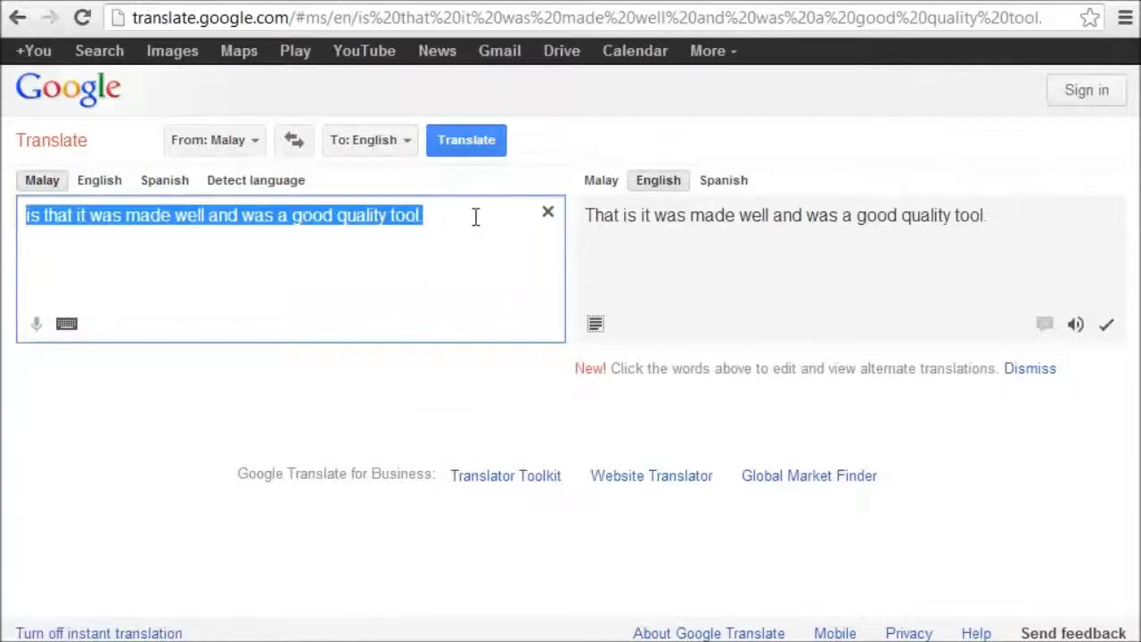
text(Pro)
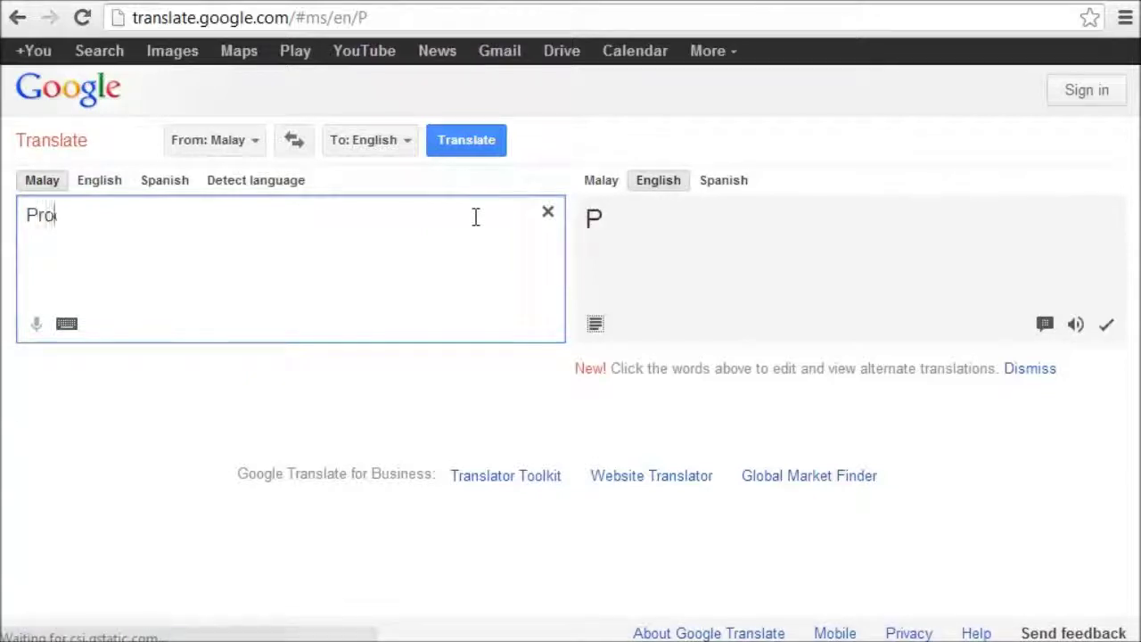
text(duk ini telah dibuat dengan baik dan sang)
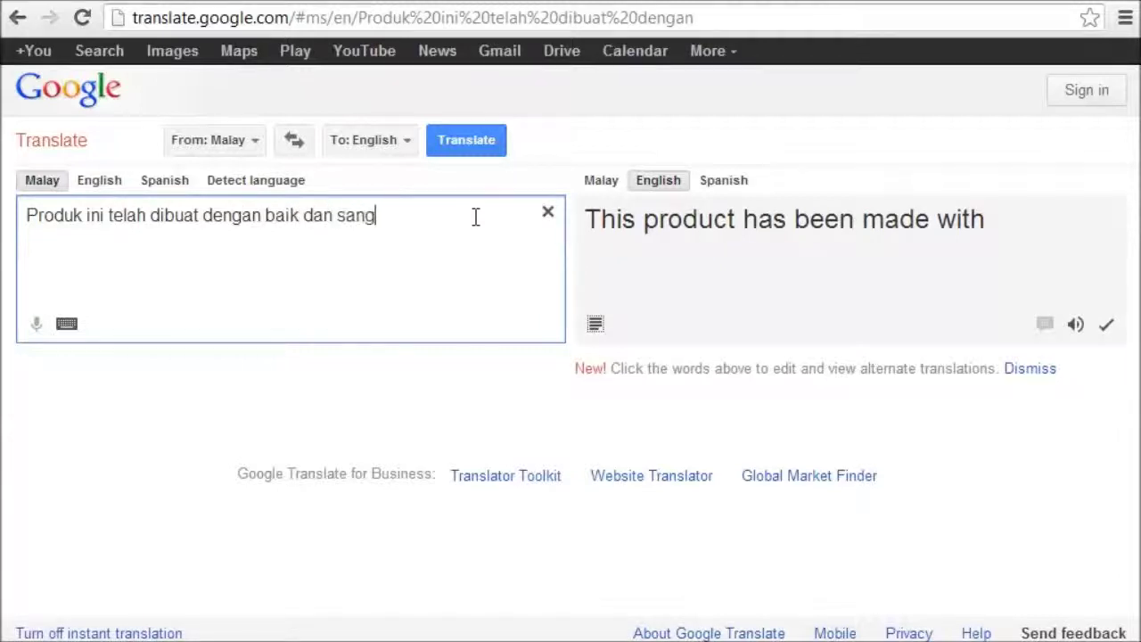
text(at berkualiti)
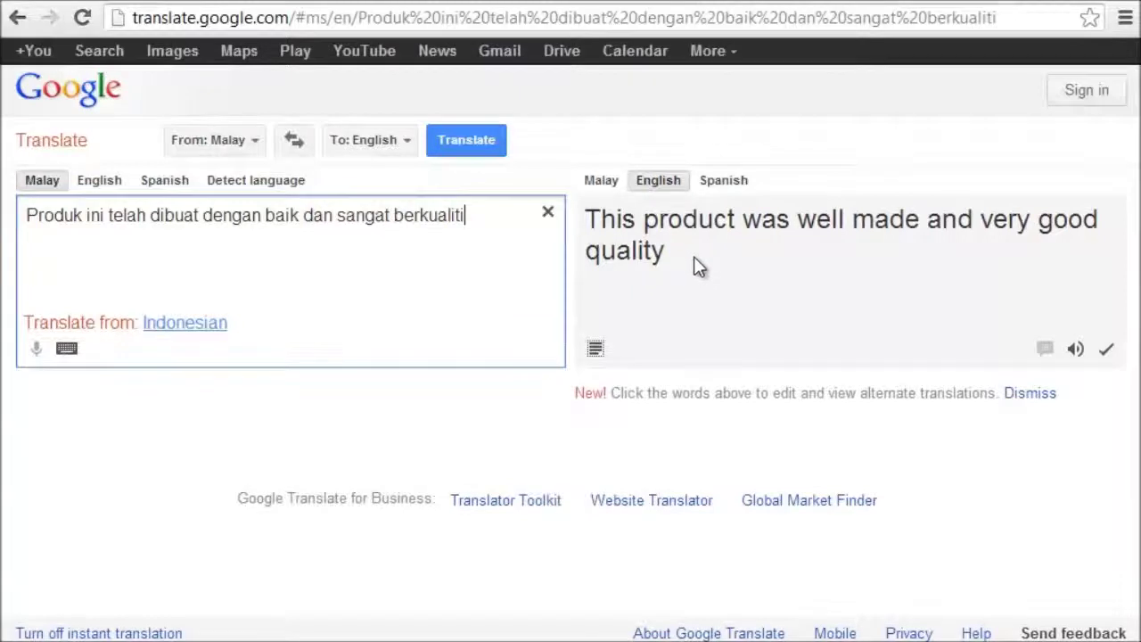
Step: Copy the English translation and paste it over the second item under "Product Advantages" in the WordPress post
drag(687, 258, 581, 228)
right_click(603, 223)
click(635, 239)
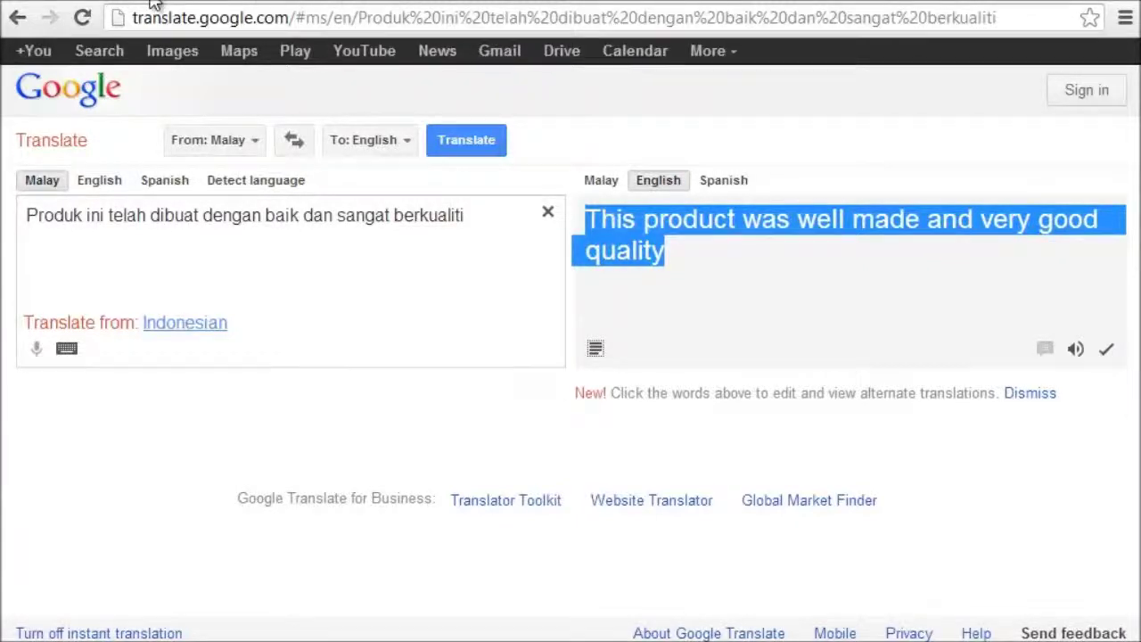
click(83, 2)
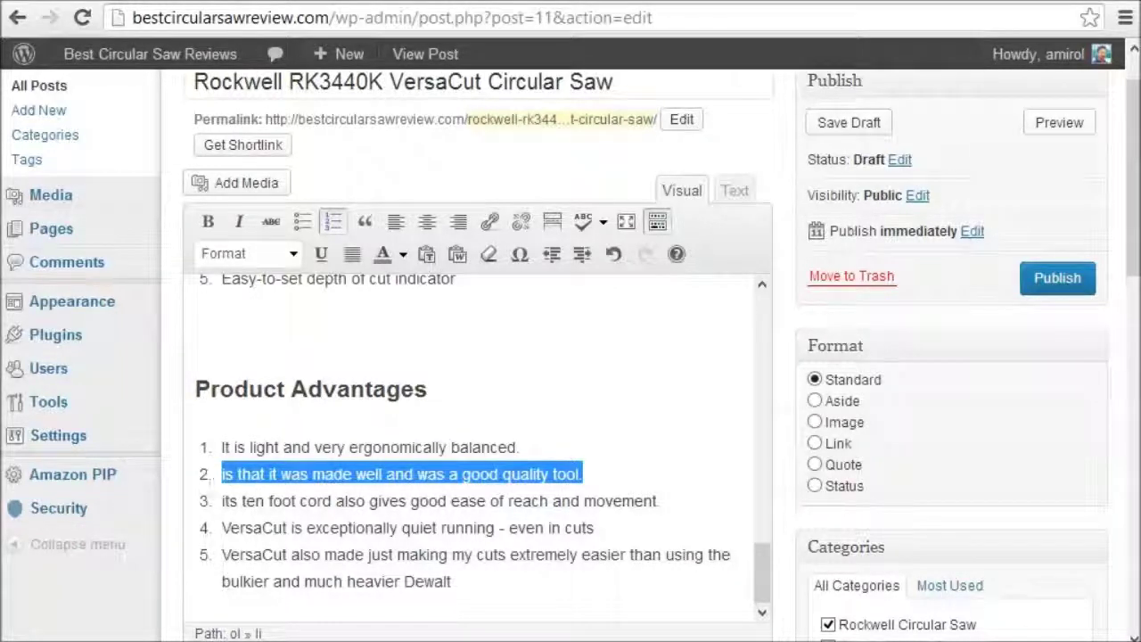
right_click(376, 470)
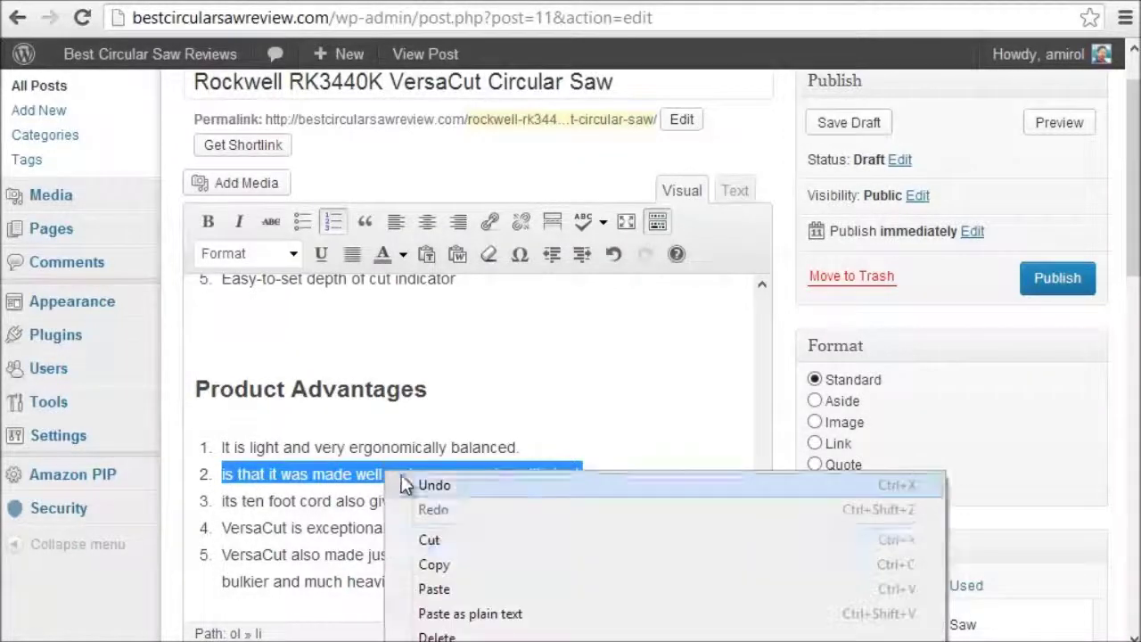
click(446, 586)
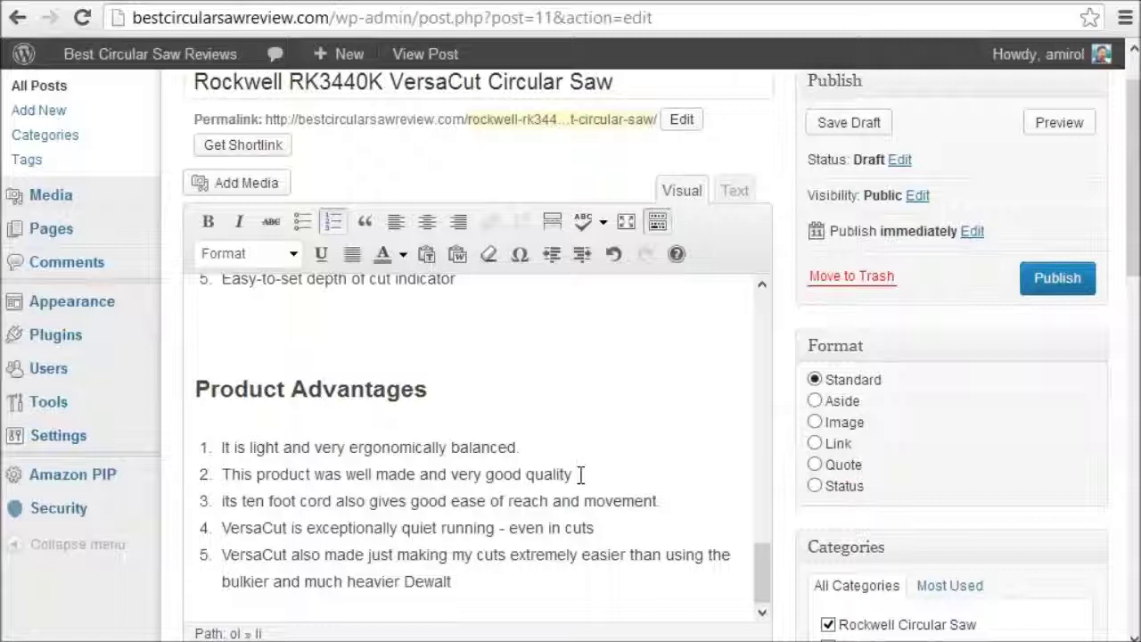
Step: Capitalise the first word of the third product advantage as "Its"
click(226, 501)
key(BackSpace)
text(I)
key(shift+Left)
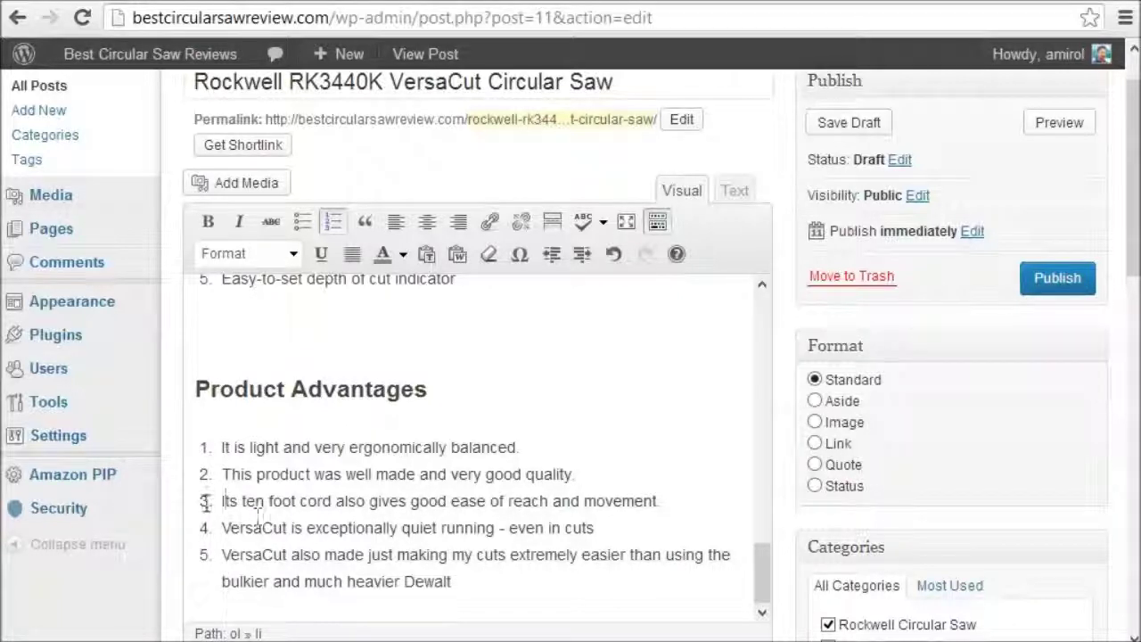
drag(225, 501, 369, 501)
click(226, 475)
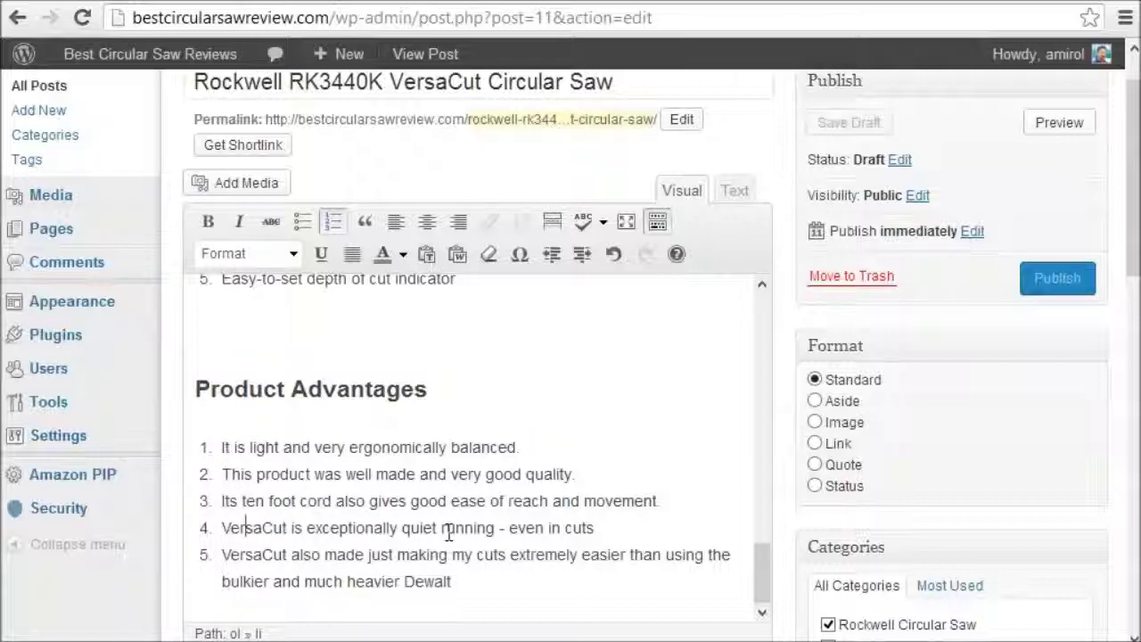
Step: Delete the word "my" before "cuts" in the fifth product advantage
drag(223, 555, 371, 555)
click(415, 581)
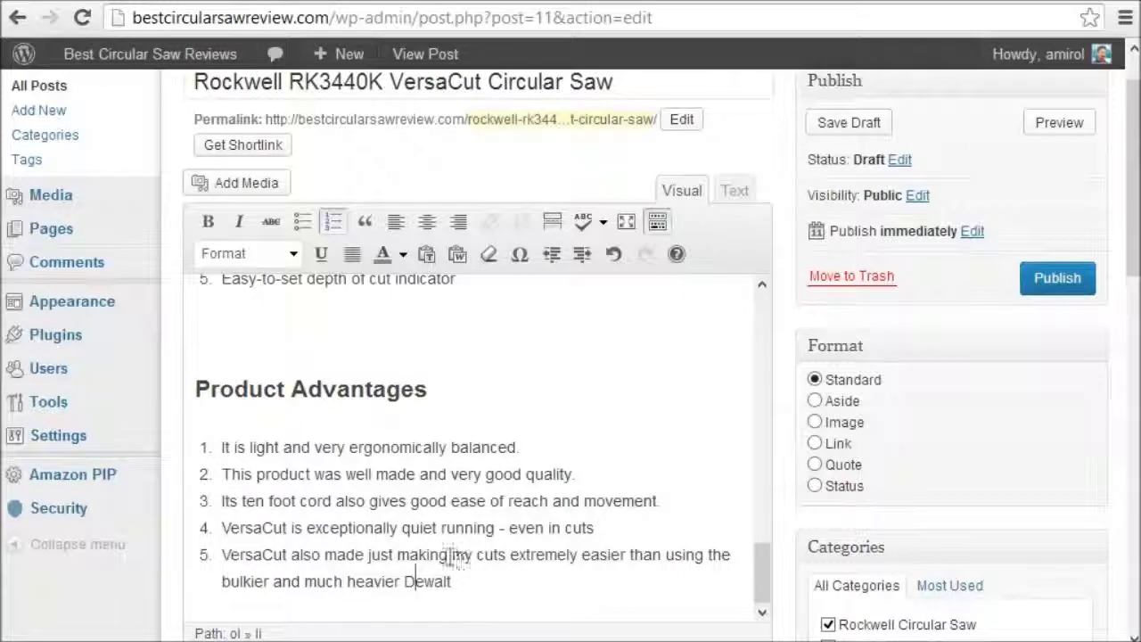
double_click(460, 554)
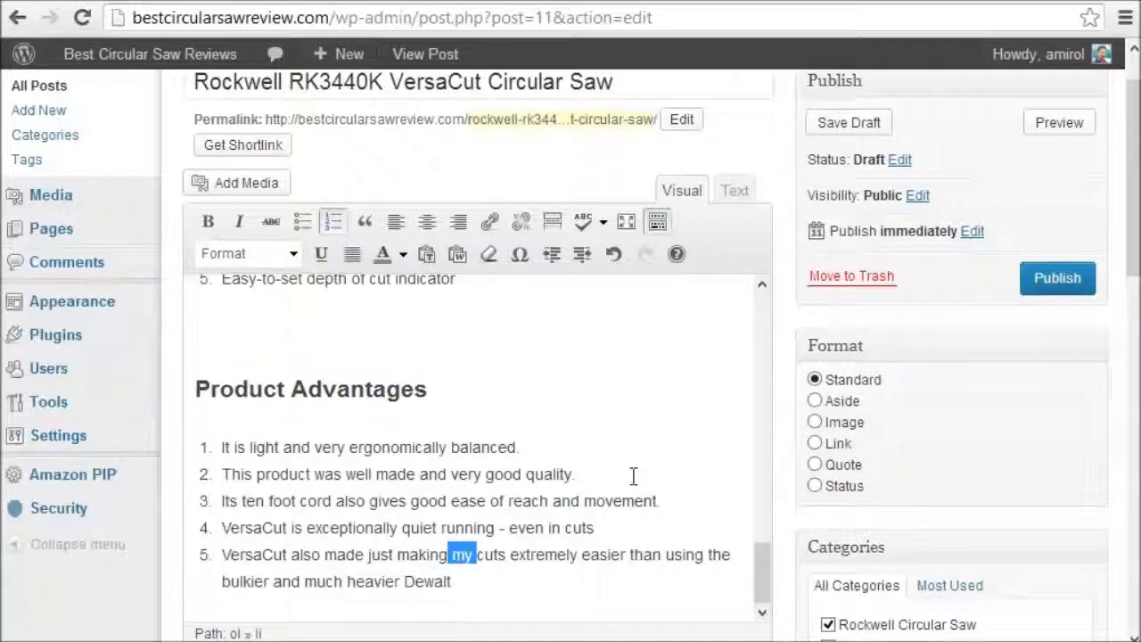
key(Delete)
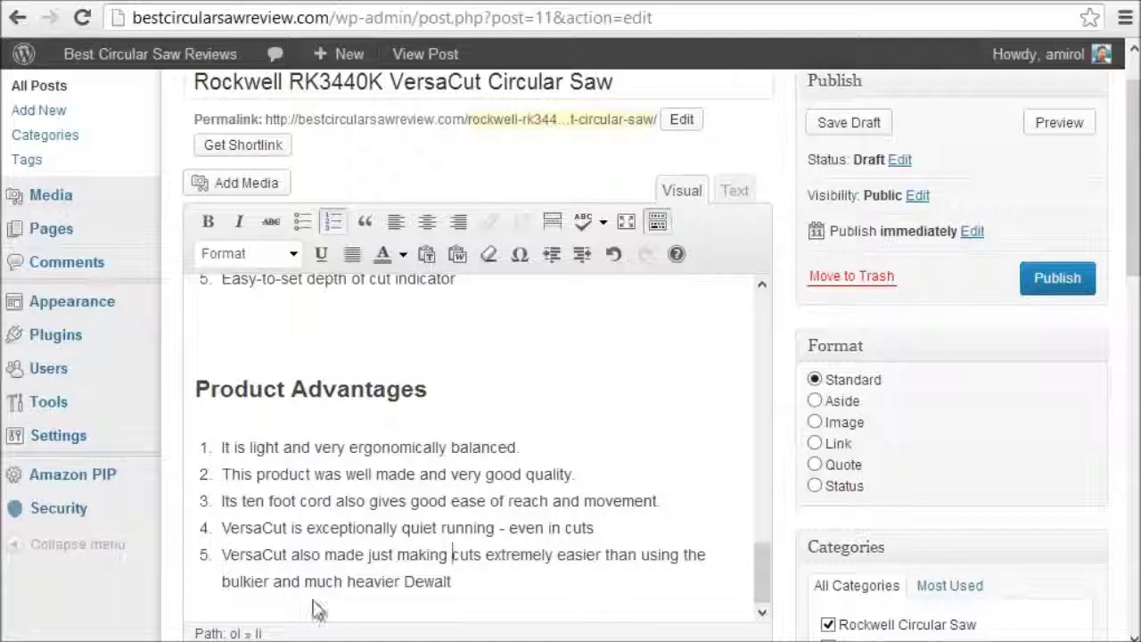
drag(222, 555, 478, 579)
click(201, 389)
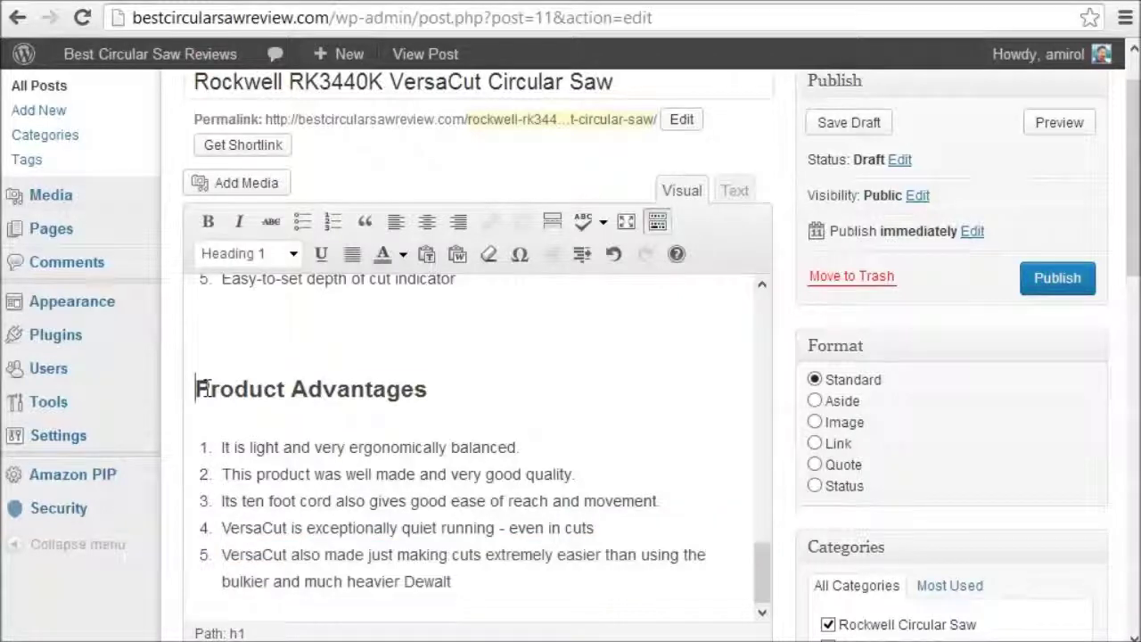
click(474, 576)
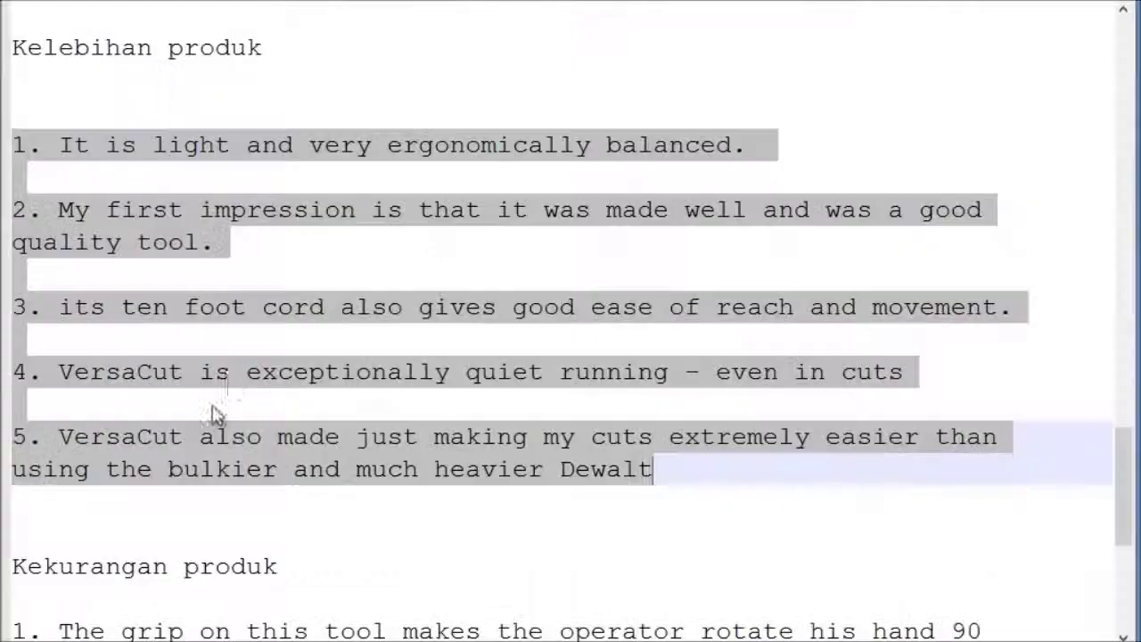
Step: Copy the three numbered items under "Kekurangan produk" in the text notes
scroll(216, 407, down, 5)
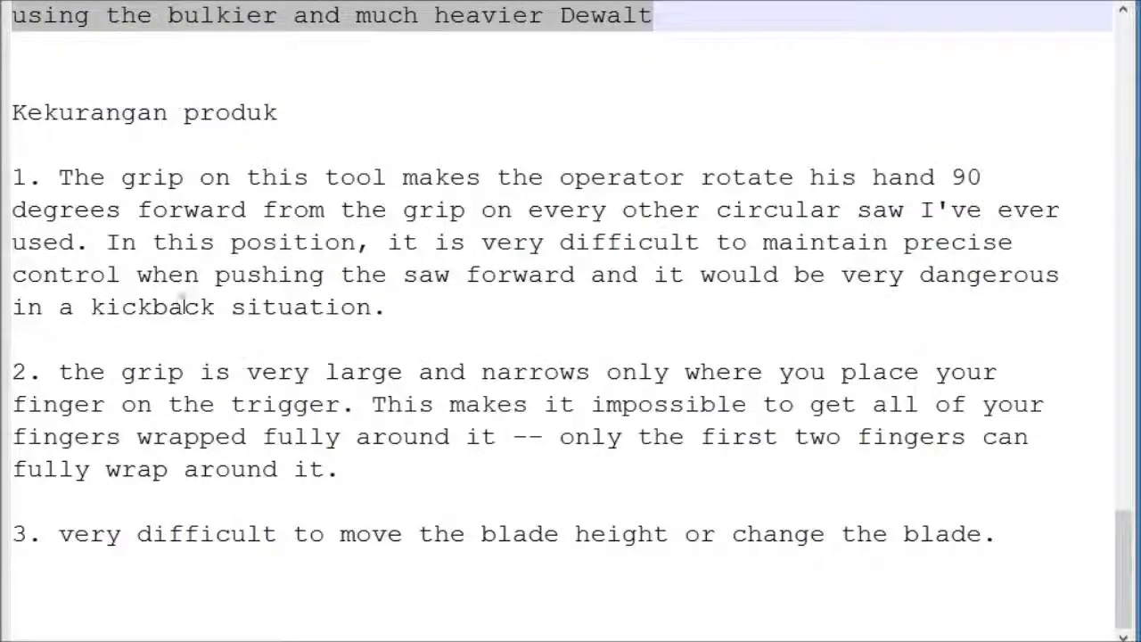
triple_click(13, 178)
drag(12, 178, 813, 479)
right_click(309, 409)
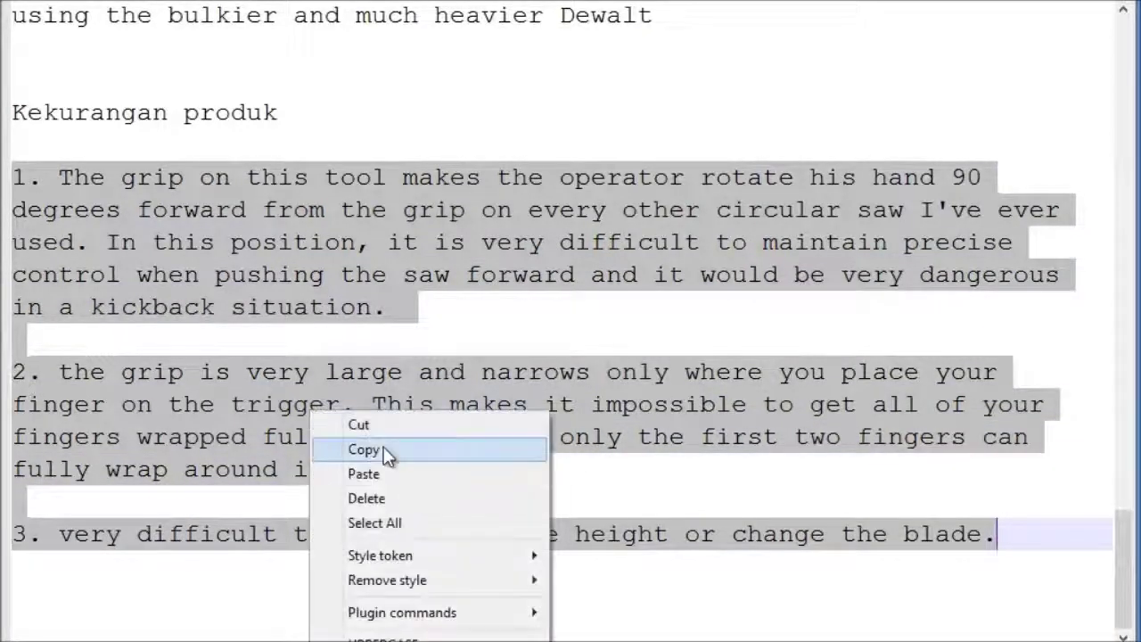
click(398, 450)
Step: Switch back to the WordPress post and add the line "Product Disadvantages" below the advantages list, leaving empty paragraphs between them
key(alt+Tab)
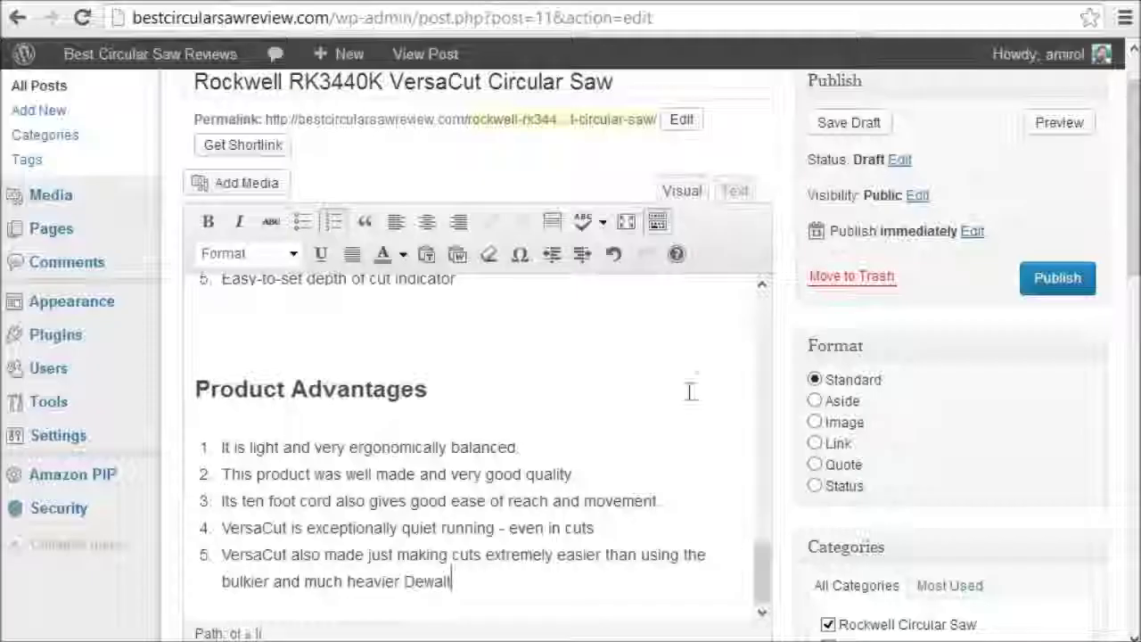
click(495, 585)
key(Return)
key(Return)
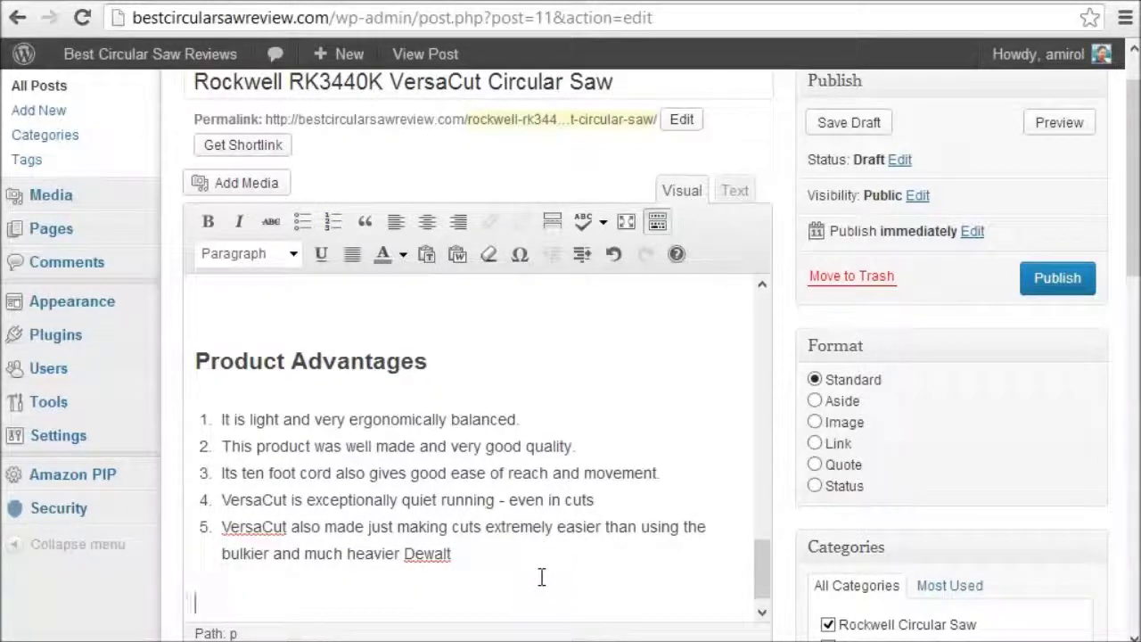
key(Return)
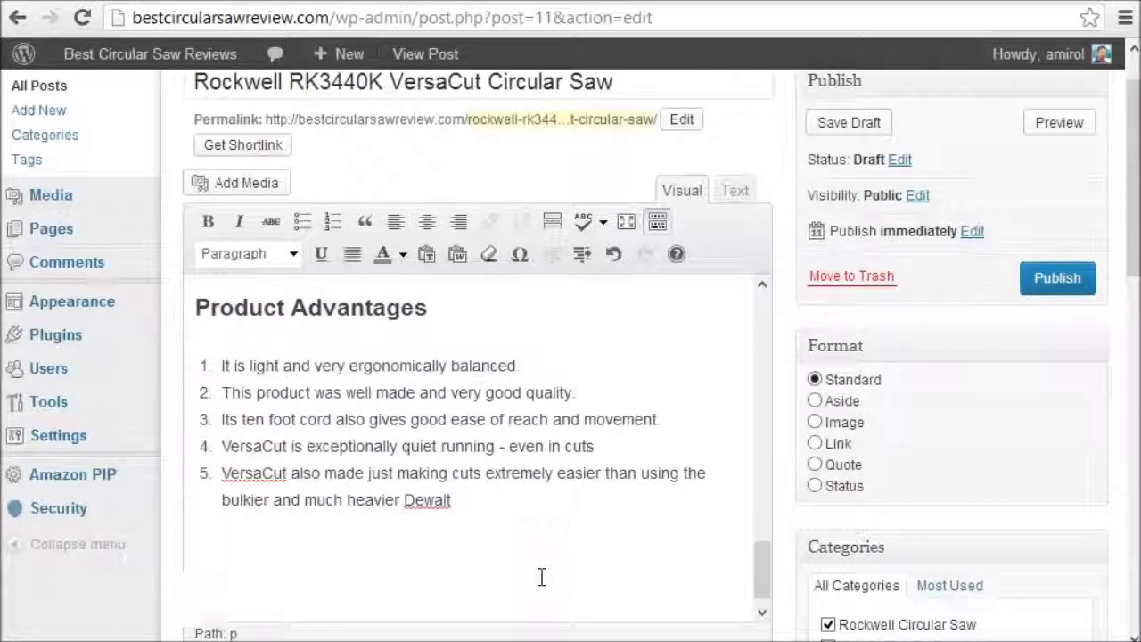
text(Product Di)
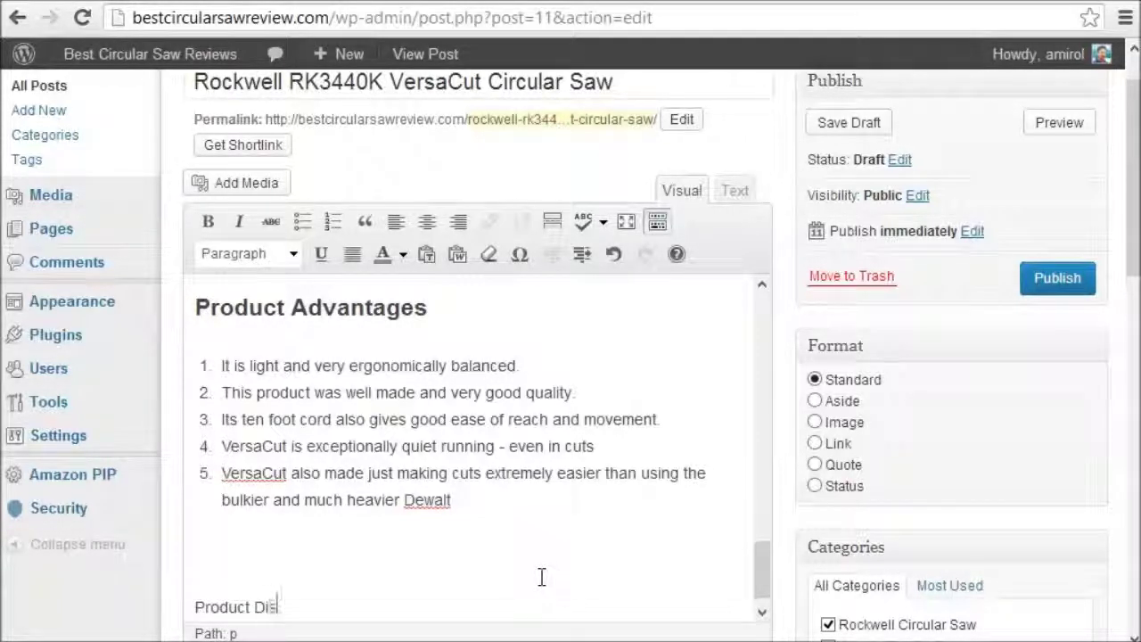
text(sadvantages)
Step: Paste the copied disadvantages in a new paragraph under "Product Disadvantages"
key(Return)
right_click(375, 606)
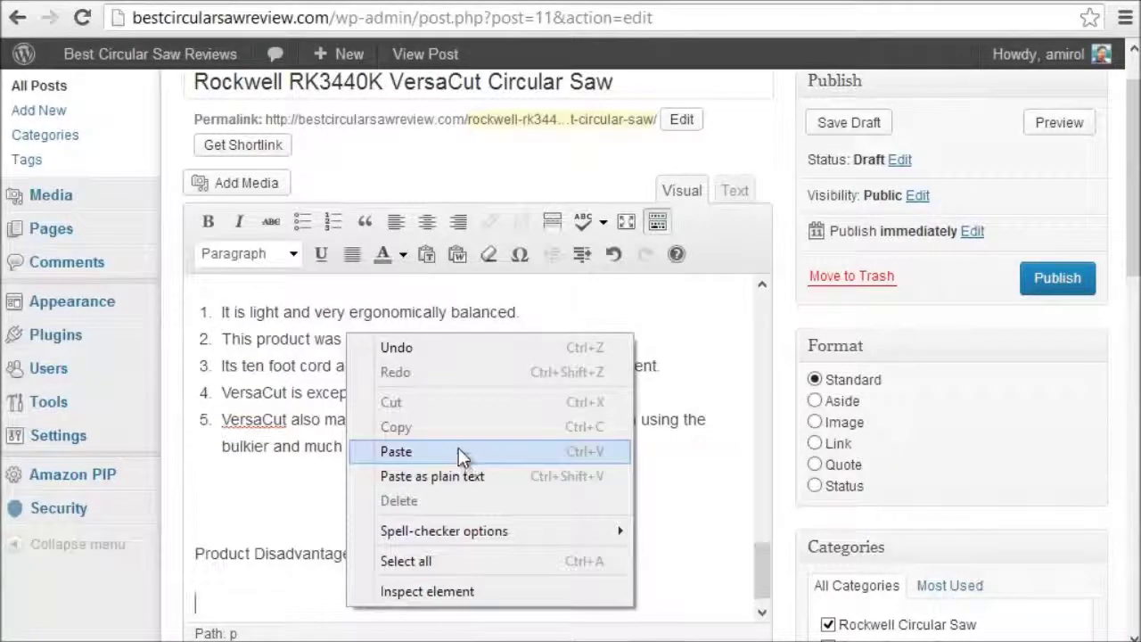
click(459, 453)
Step: Format the "Product Disadvantages" line as Heading 1
scroll(413, 559, up, 1)
triple_click(264, 419)
click(292, 254)
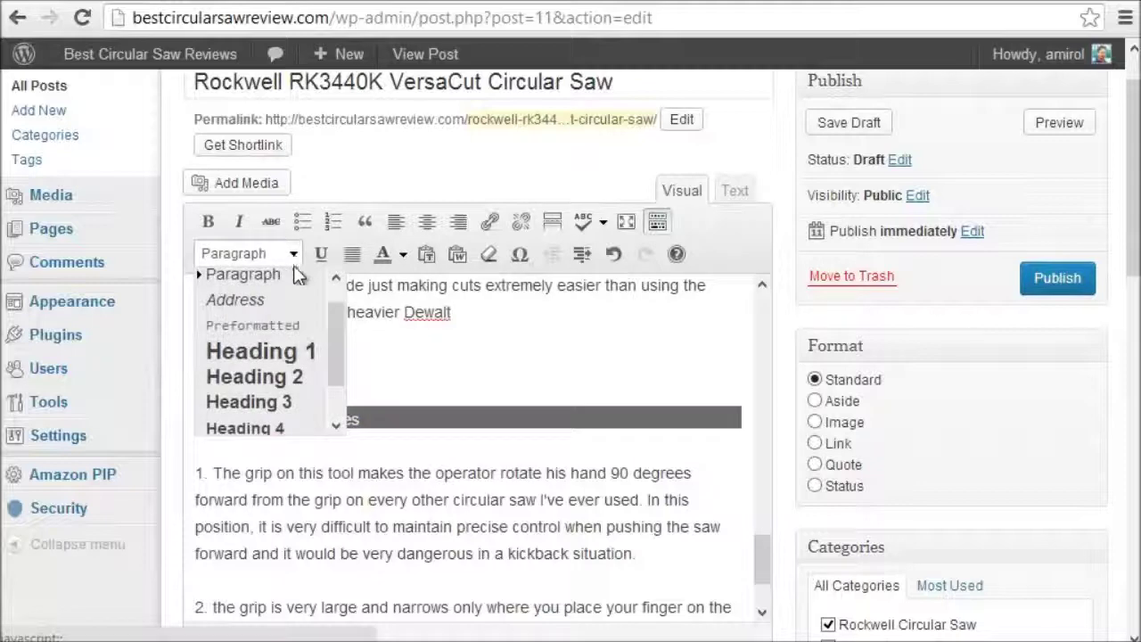
click(267, 352)
Step: Remove the typed numbers from the three disadvantages and turn the paragraphs into a numbered list
click(216, 482)
drag(216, 482, 184, 481)
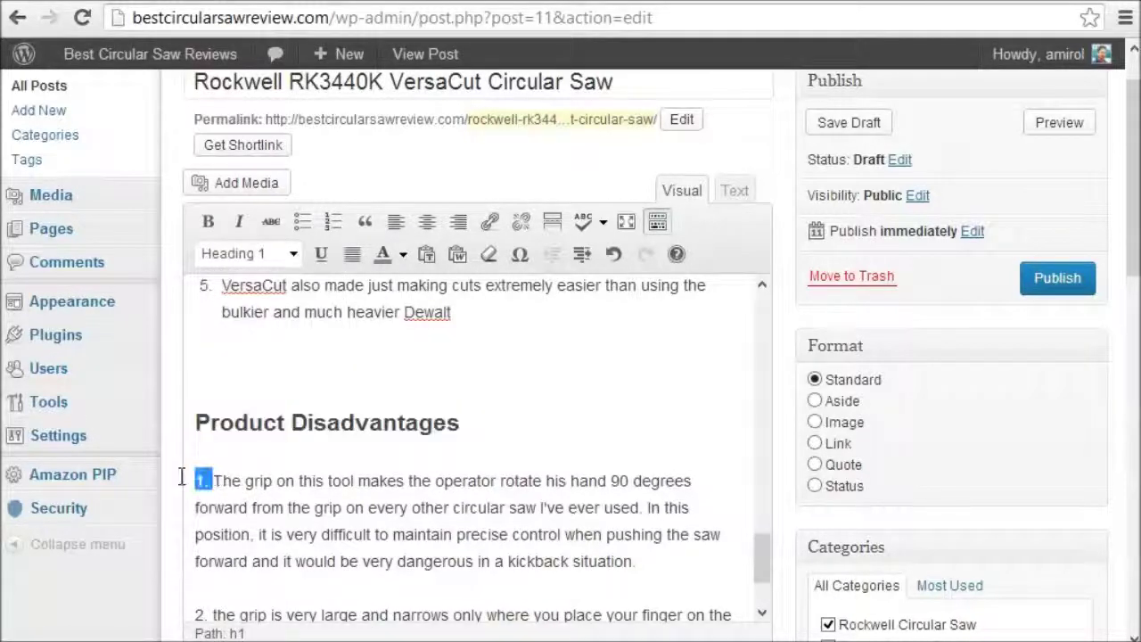
key(BackSpace)
scroll(312, 489, down, 1)
click(203, 503)
drag(212, 499, 189, 501)
key(BackSpace)
drag(215, 610, 189, 612)
key(BackSpace)
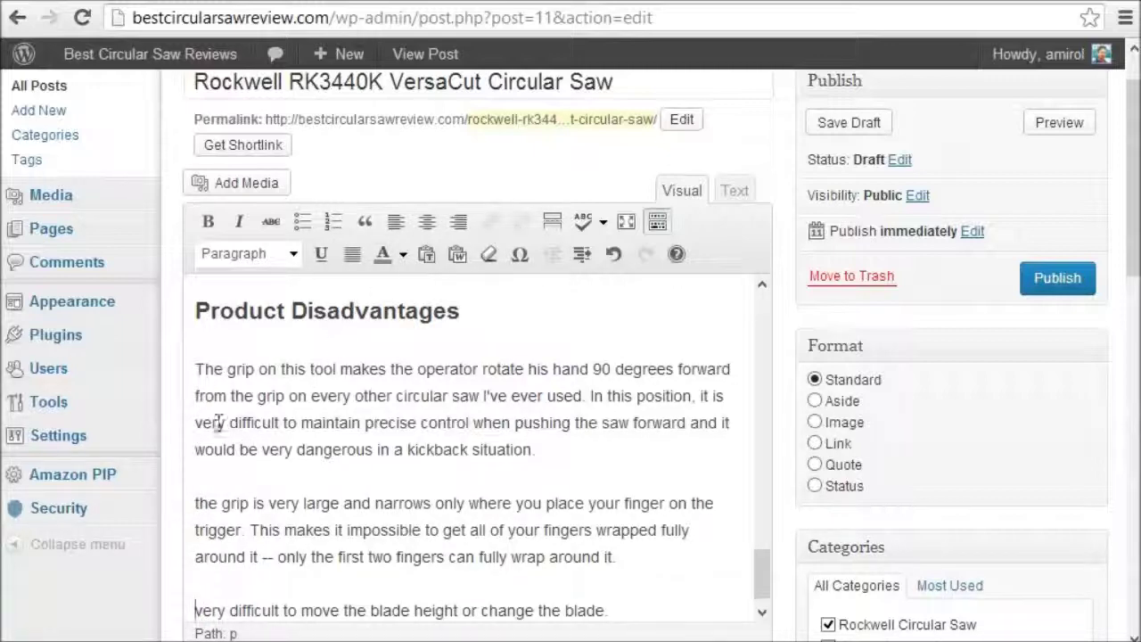
key(alt+shift+o)
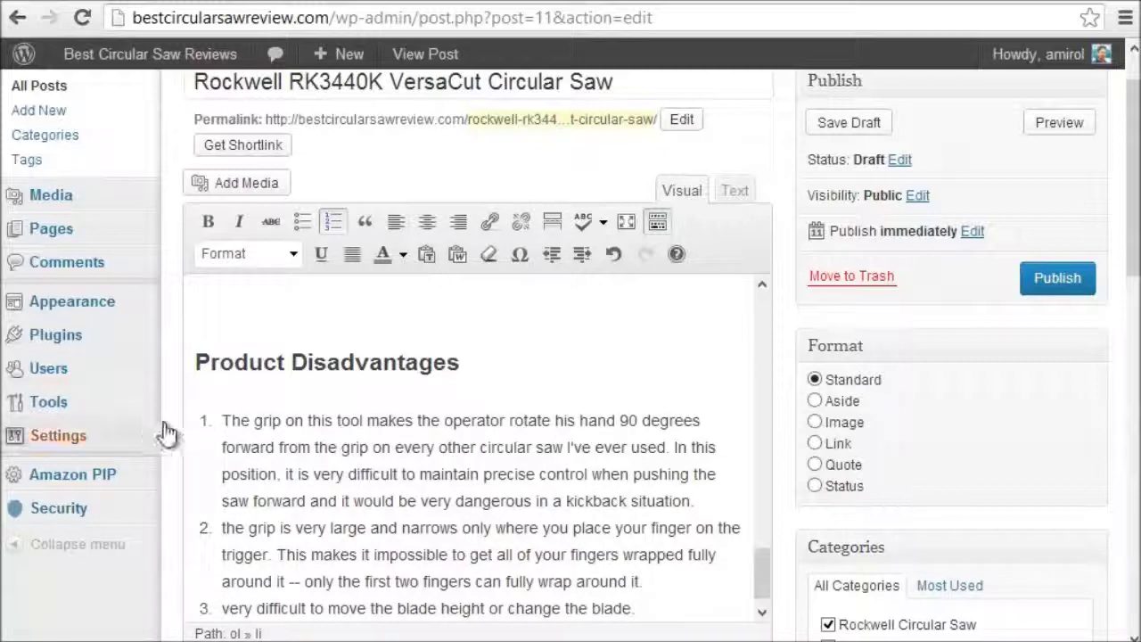
Step: Delete the words "I've ever used" from the first product disadvantage
key(Up)
key(Home)
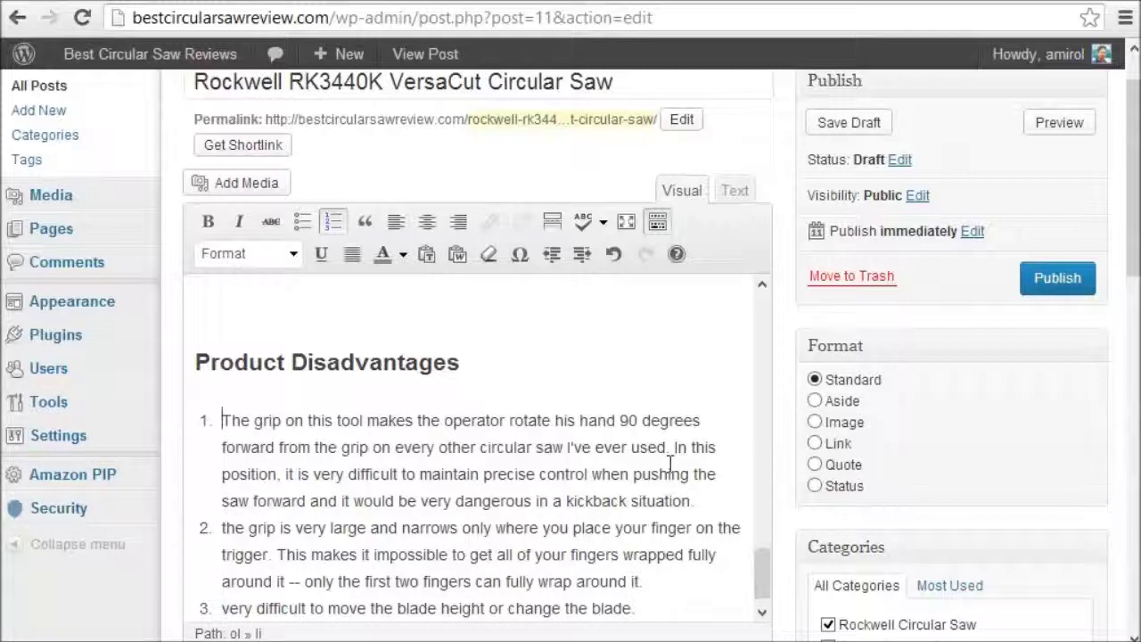
drag(565, 448, 668, 448)
key(BackSpace)
Step: Capitalise the first words of the second and third disadvantages as "The" and "Very"
key(Down)
key(Home)
key(shift+Right)
text(T)
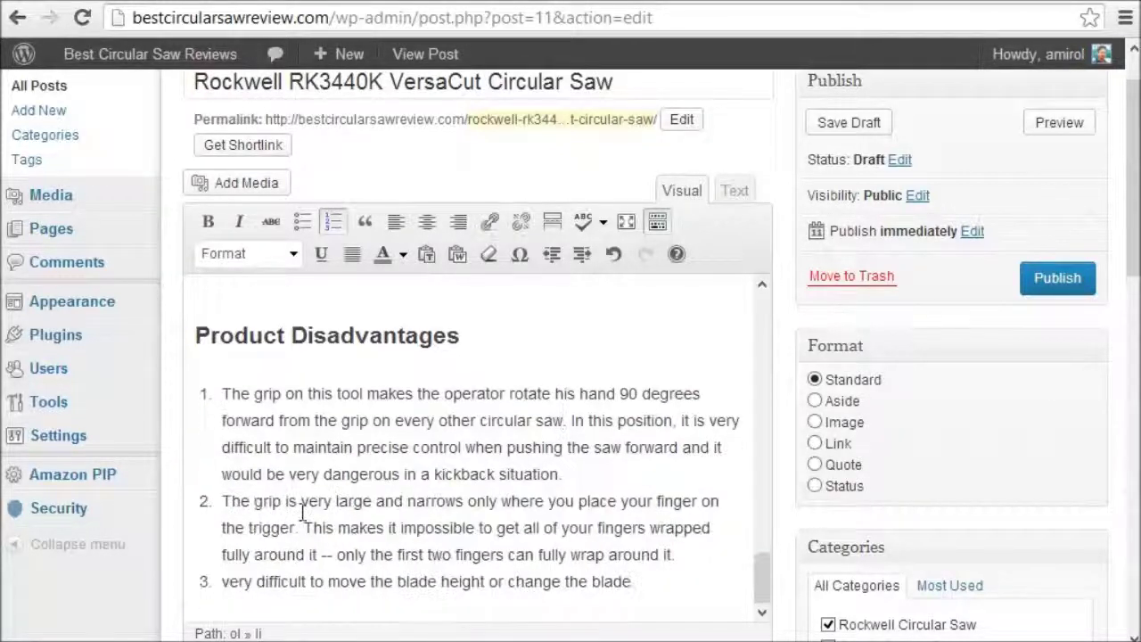
click(358, 504)
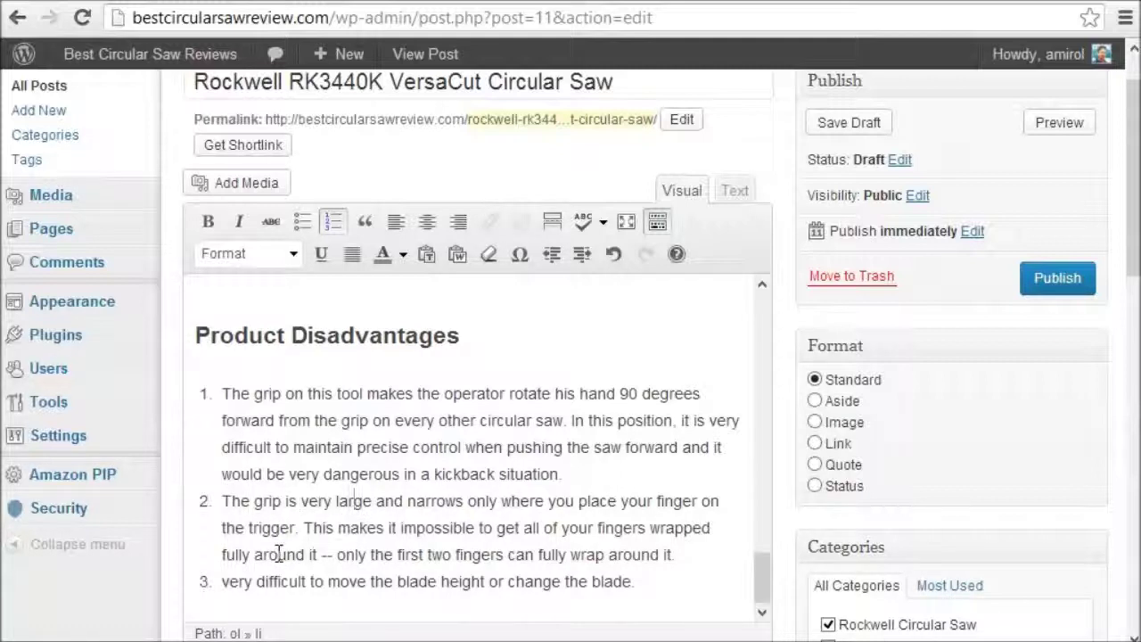
key(Down)
key(Down)
key(Down)
key(Home)
key(shift+Right)
text(V)
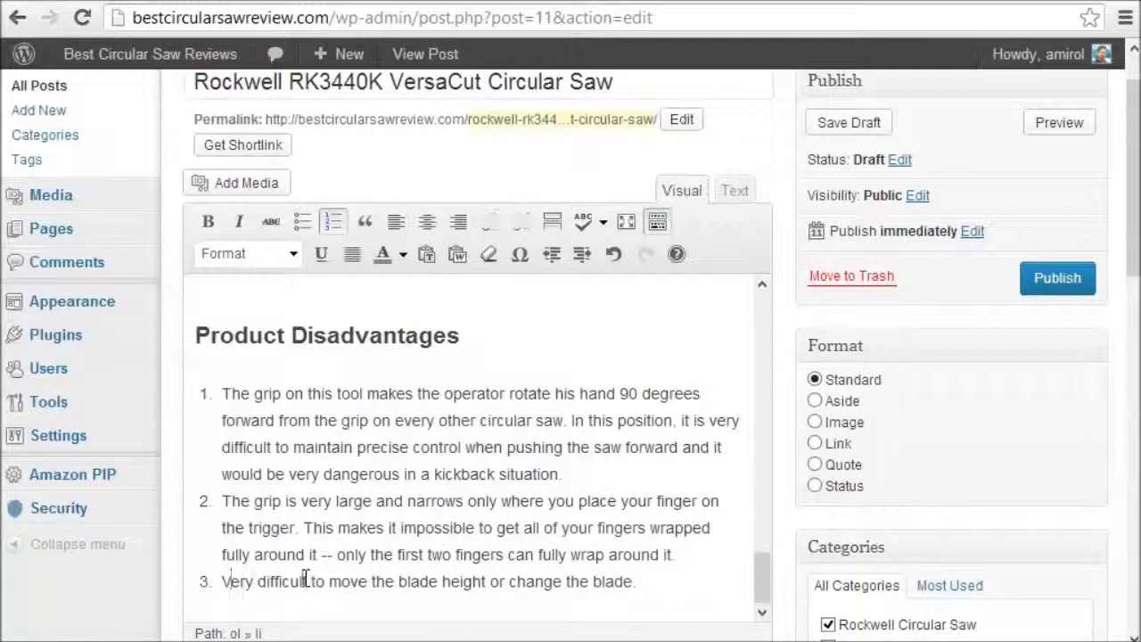
Step: Review the whole draft, from the opening description through the Product Features, Advantages and Disadvantages lists
triple_click(306, 580)
click(668, 593)
scroll(525, 447, up, 3)
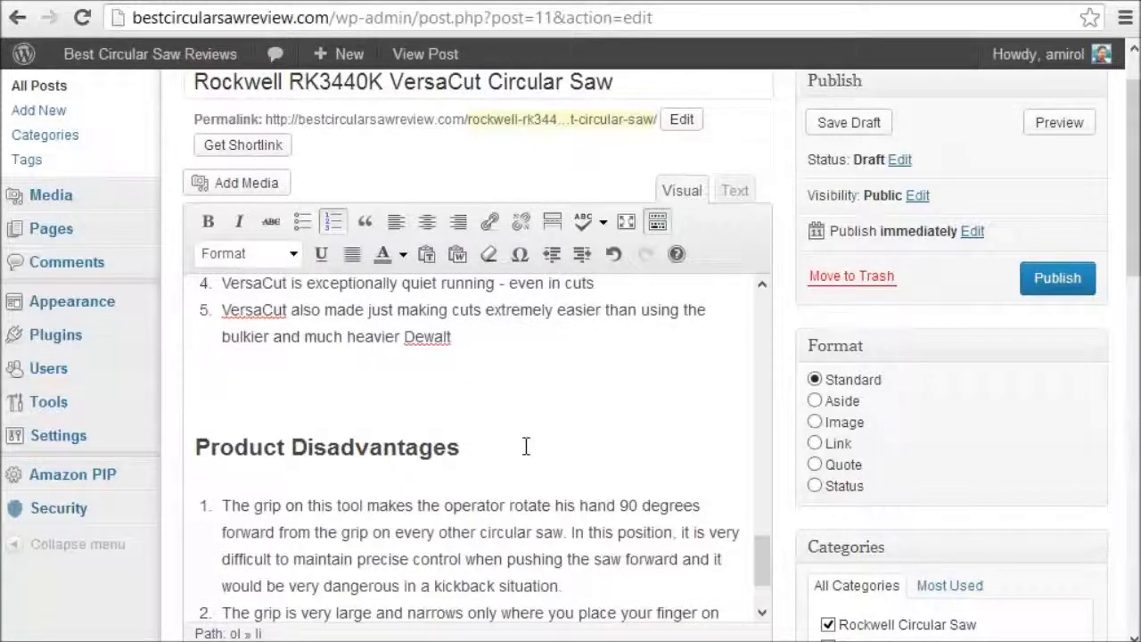
mouse_move(767, 554)
mouse_down()
mouse_move(784, 434)
mouse_move(764, 575)
mouse_up()
click(468, 500)
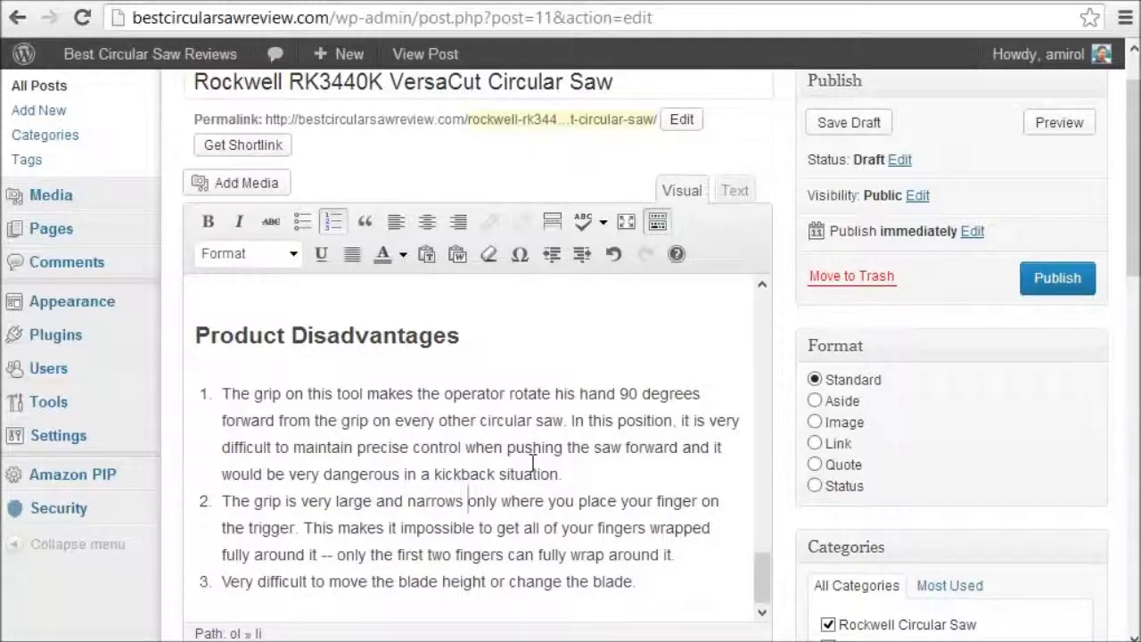
scroll(606, 459, up, 6)
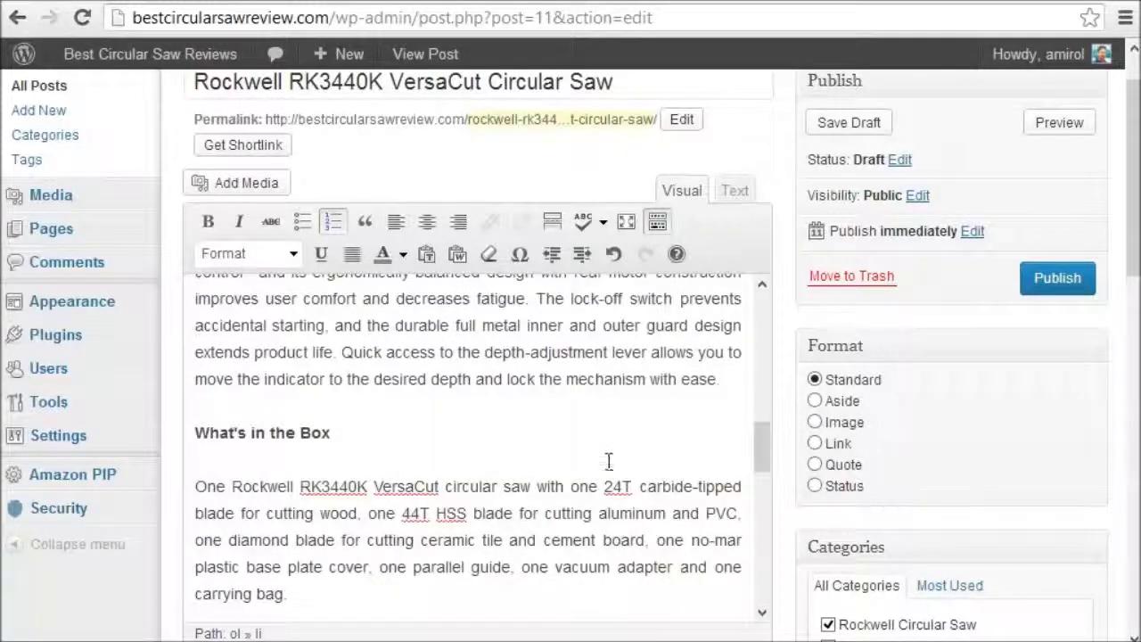
scroll(609, 457, up, 5)
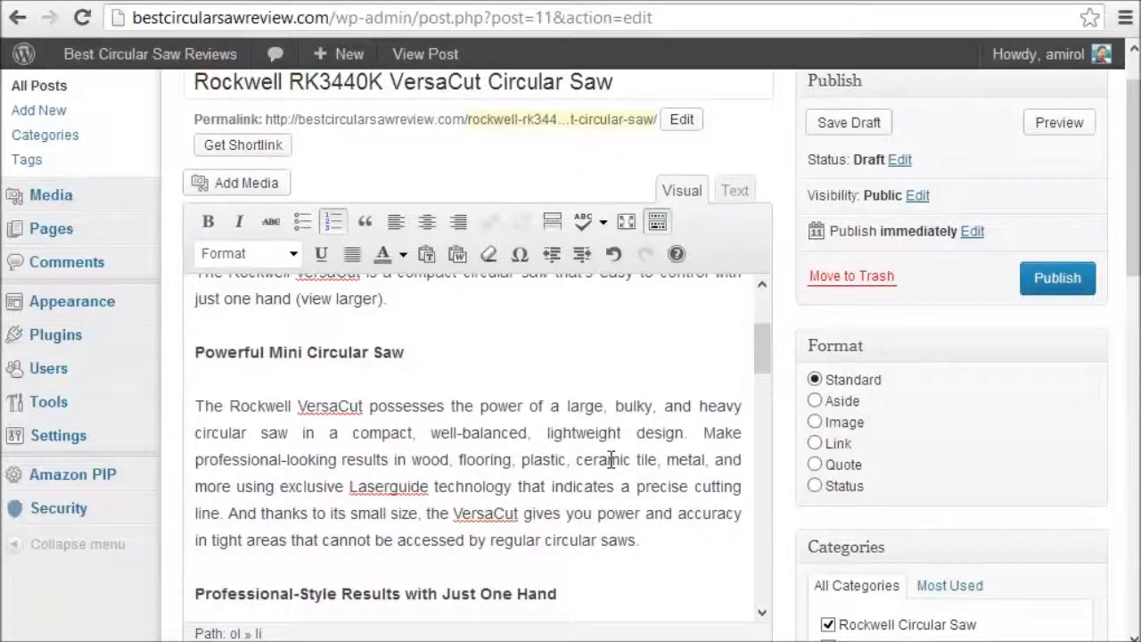
scroll(610, 459, up, 3)
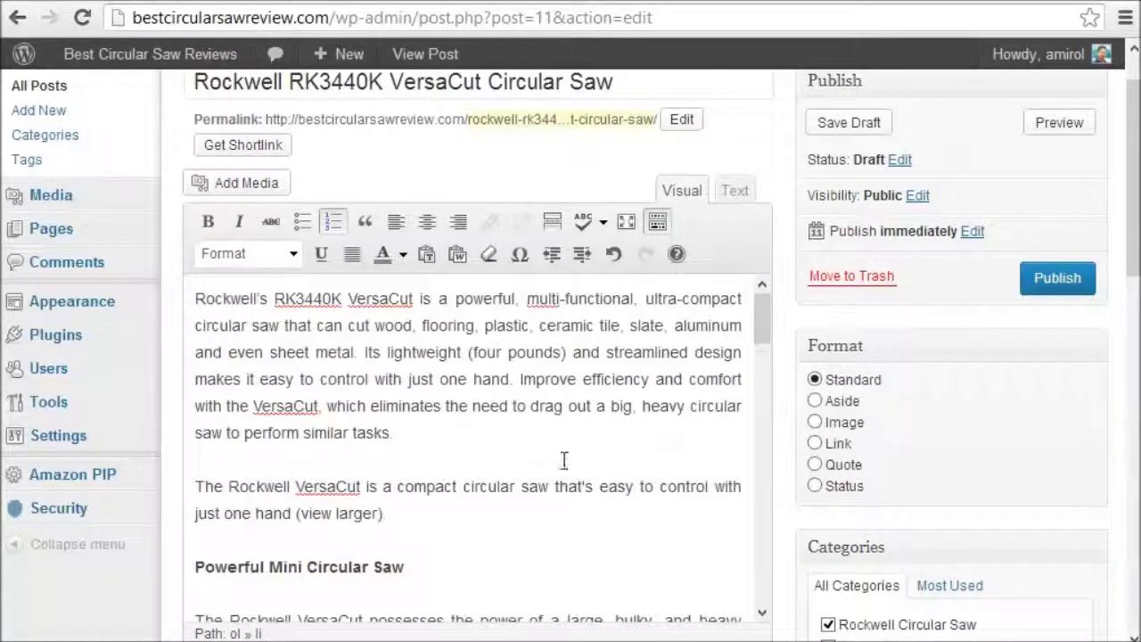
scroll(564, 460, down, 10)
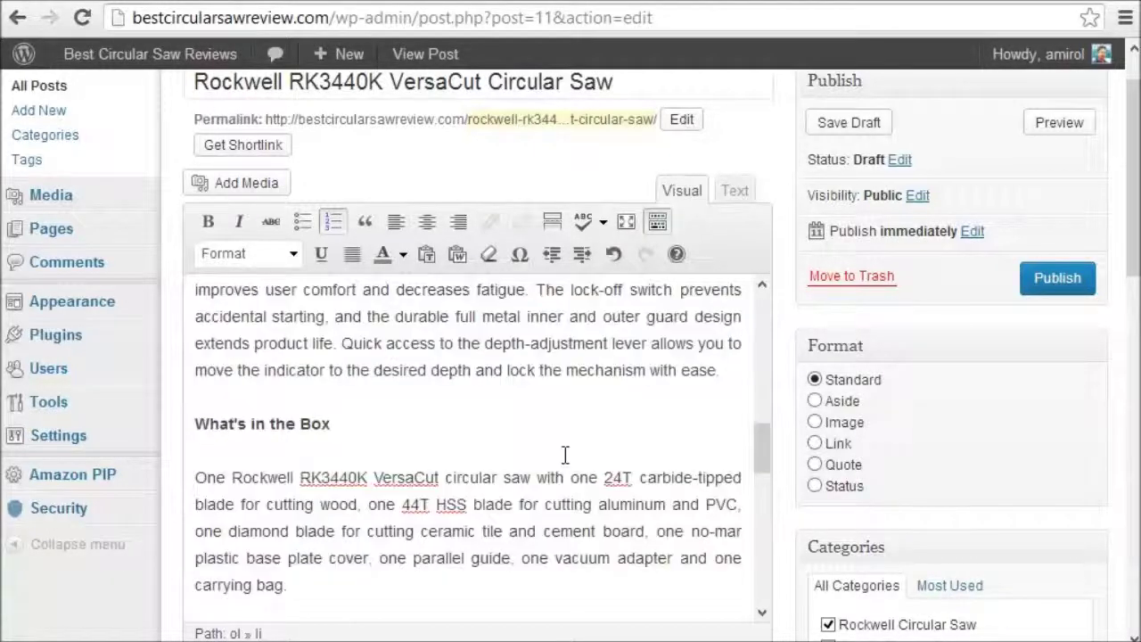
scroll(565, 455, down, 5)
scroll(566, 452, down, 2)
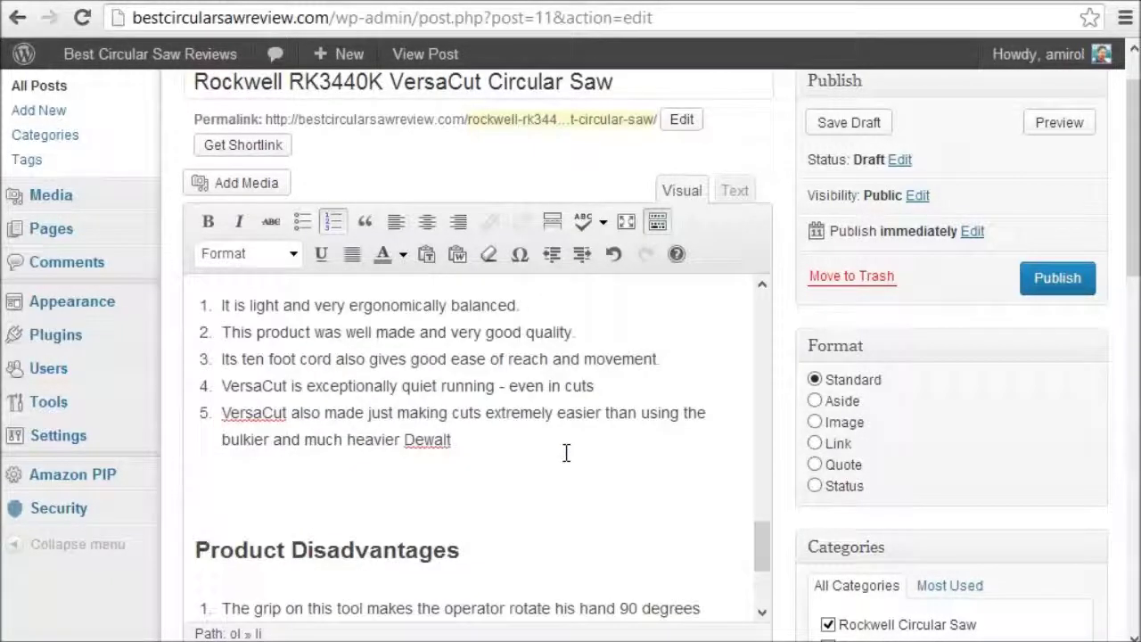
scroll(570, 451, down, 2)
scroll(550, 435, up, 2)
scroll(546, 437, up, 6)
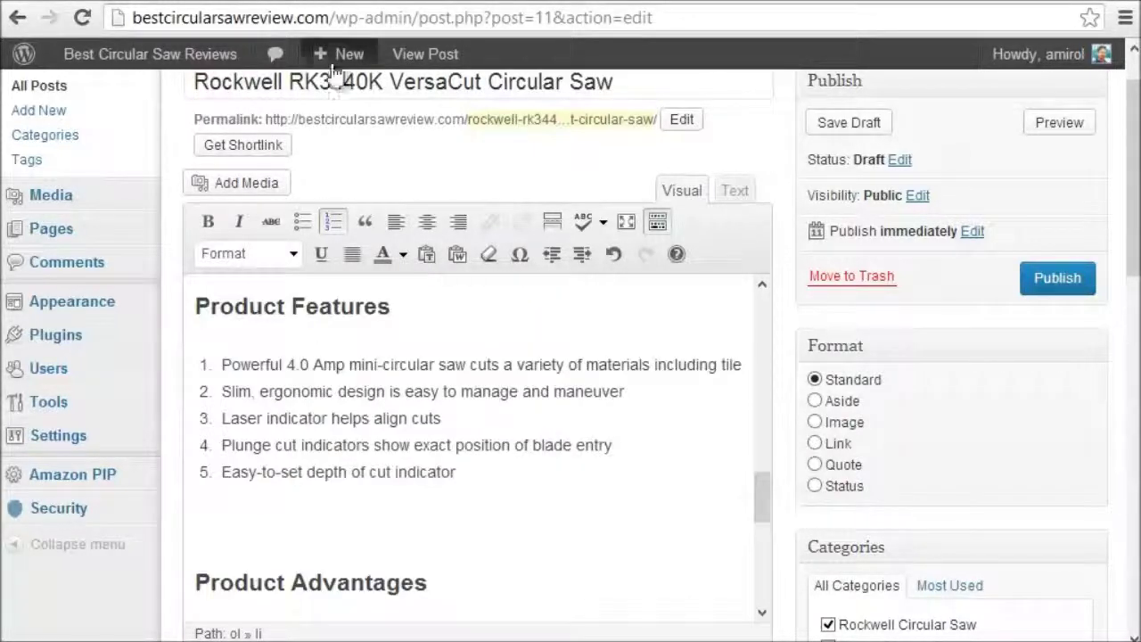
Step: Switch to the saw's Amazon page and examine its Product Features, Product Specifications and Product Description sections
click(282, 5)
scroll(442, 344, down, 12)
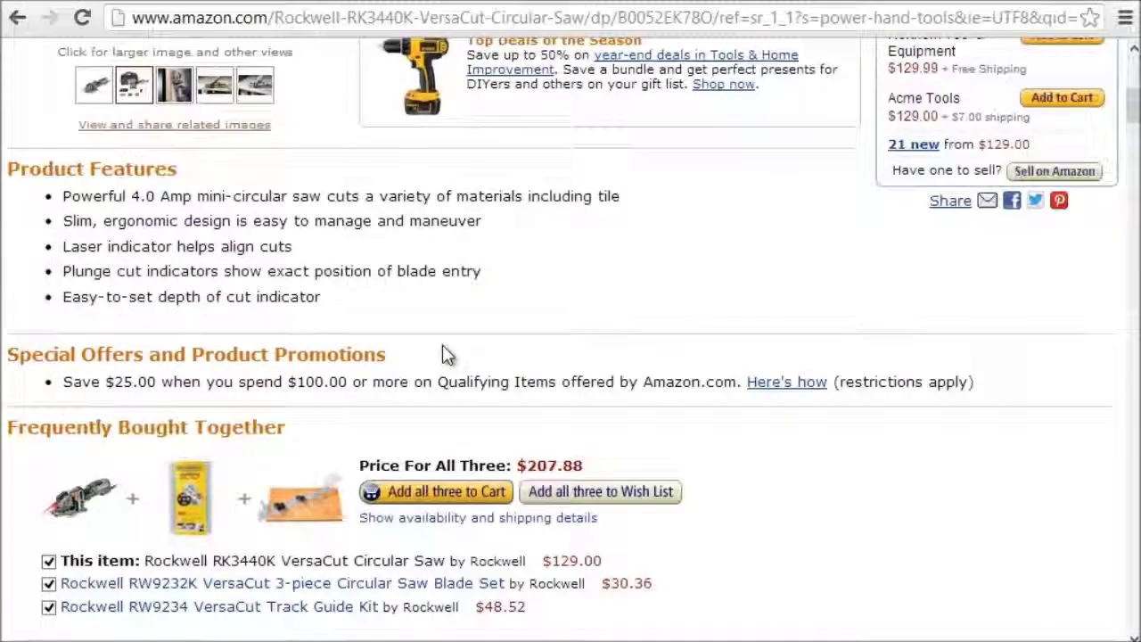
scroll(443, 348, down, 5)
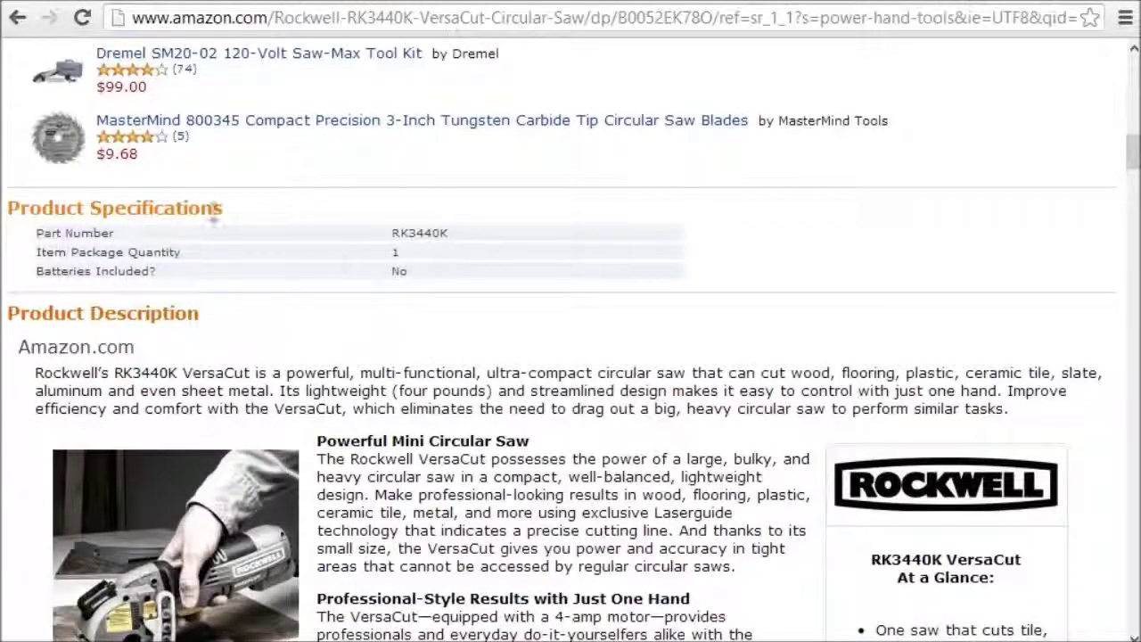
scroll(255, 265, down, 1)
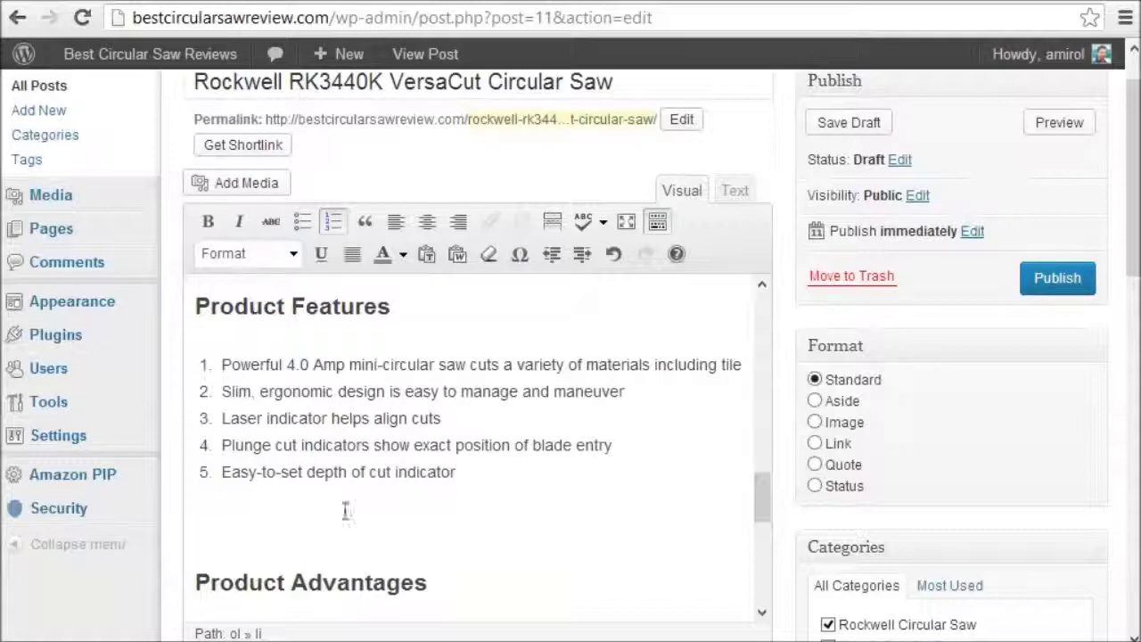
Step: Check the WordPress draft once more from its description to the disadvantages list and publish the post
scroll(405, 482, up, 15)
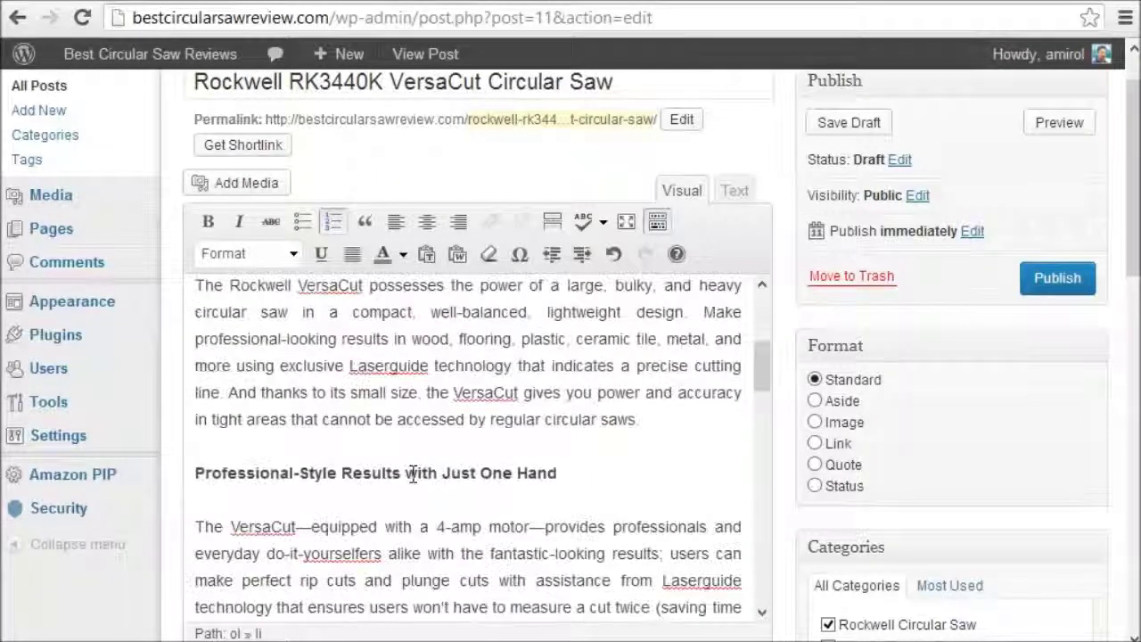
scroll(416, 473, up, 5)
scroll(374, 450, down, 10)
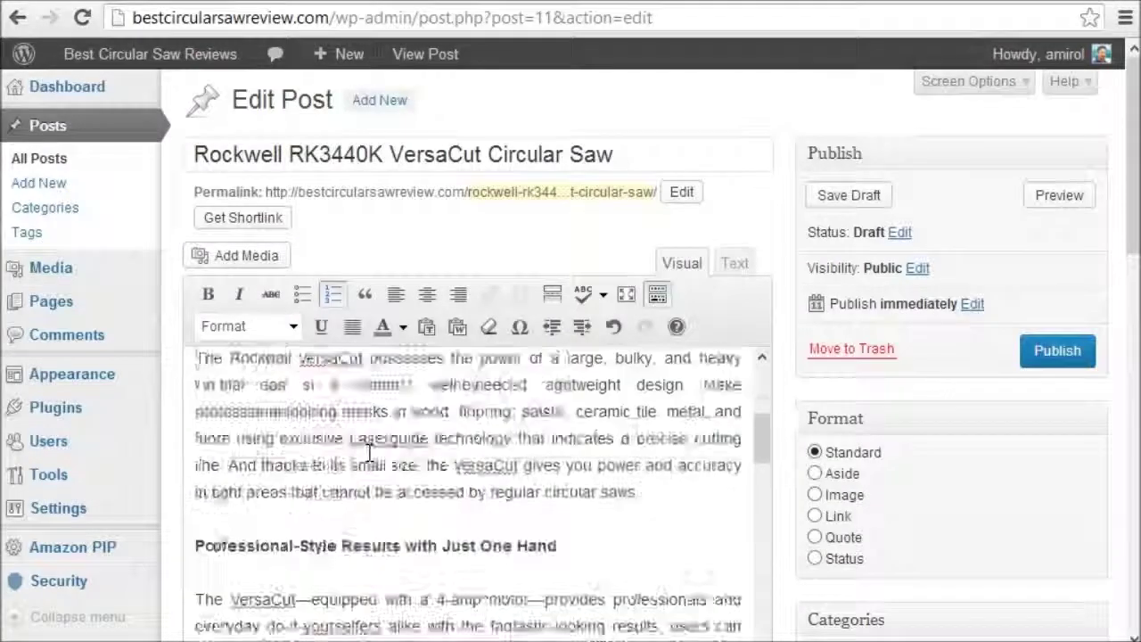
scroll(378, 448, down, 8)
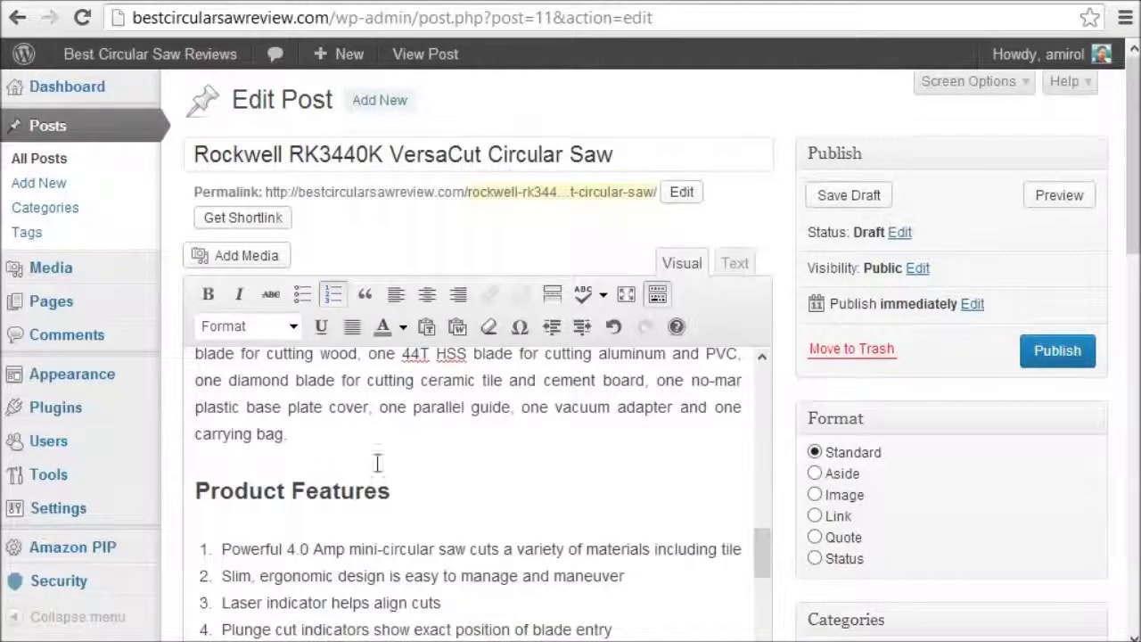
scroll(388, 468, down, 8)
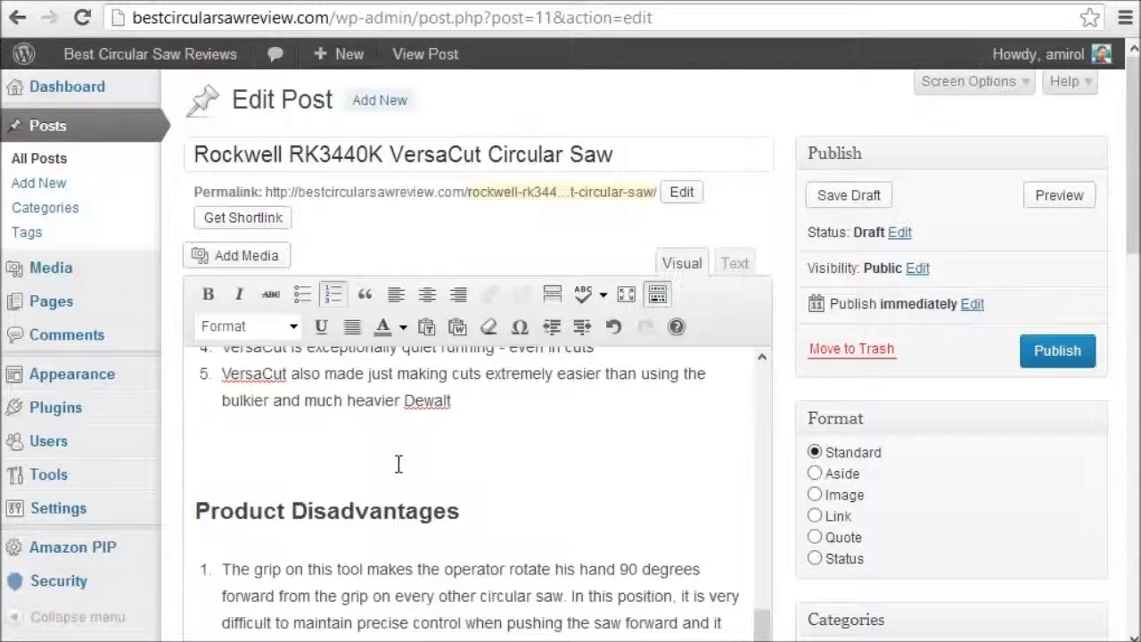
scroll(398, 463, down, 2)
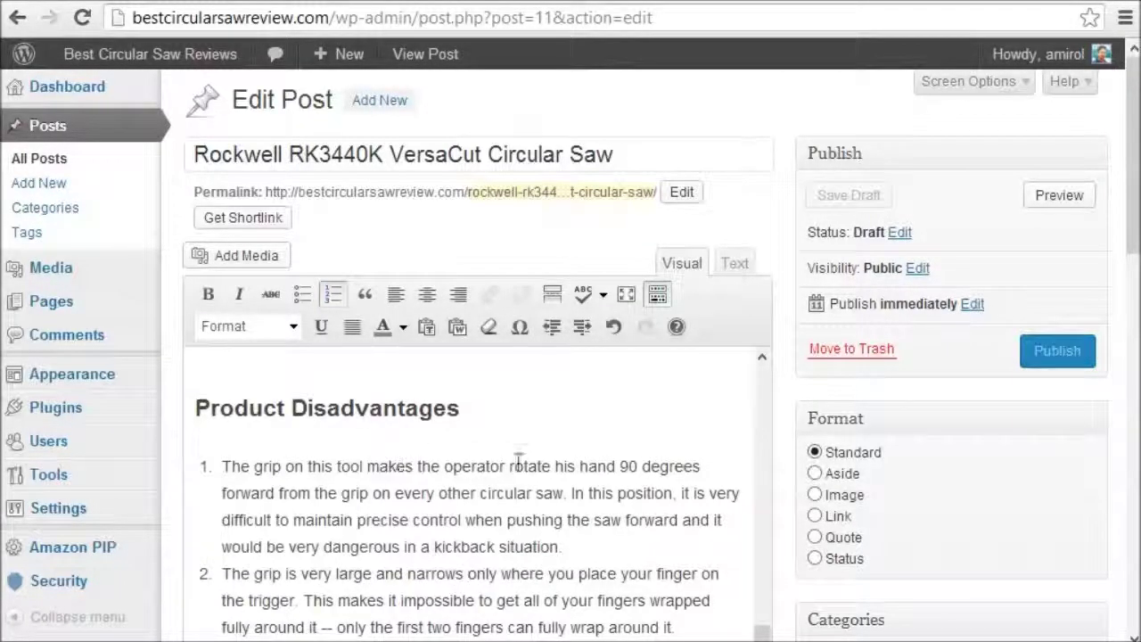
click(491, 466)
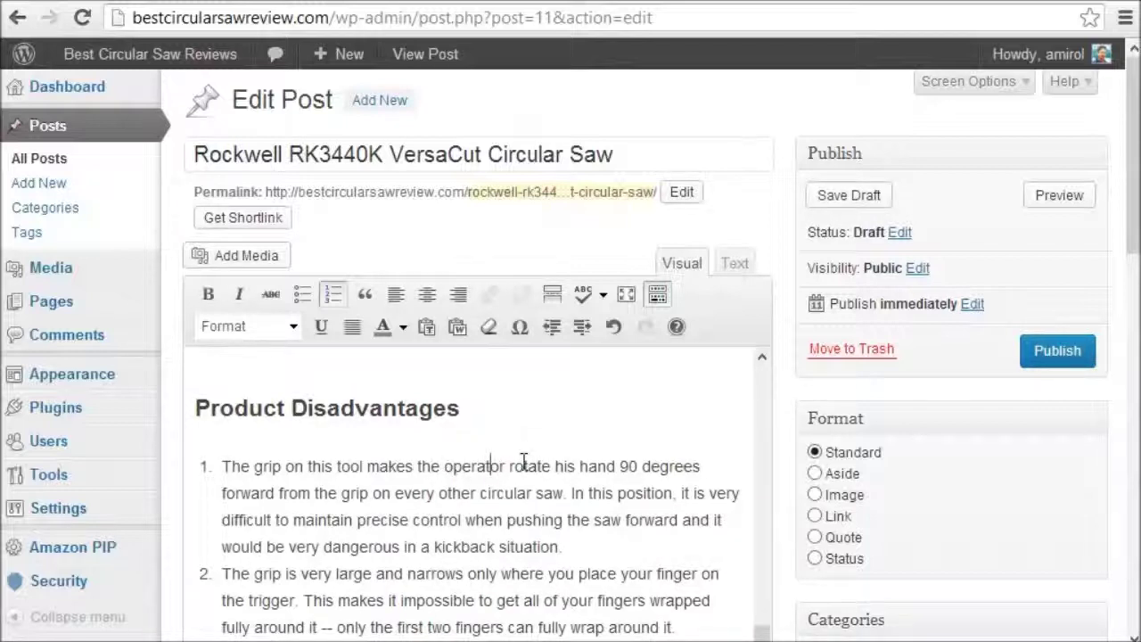
scroll(544, 455, up, 12)
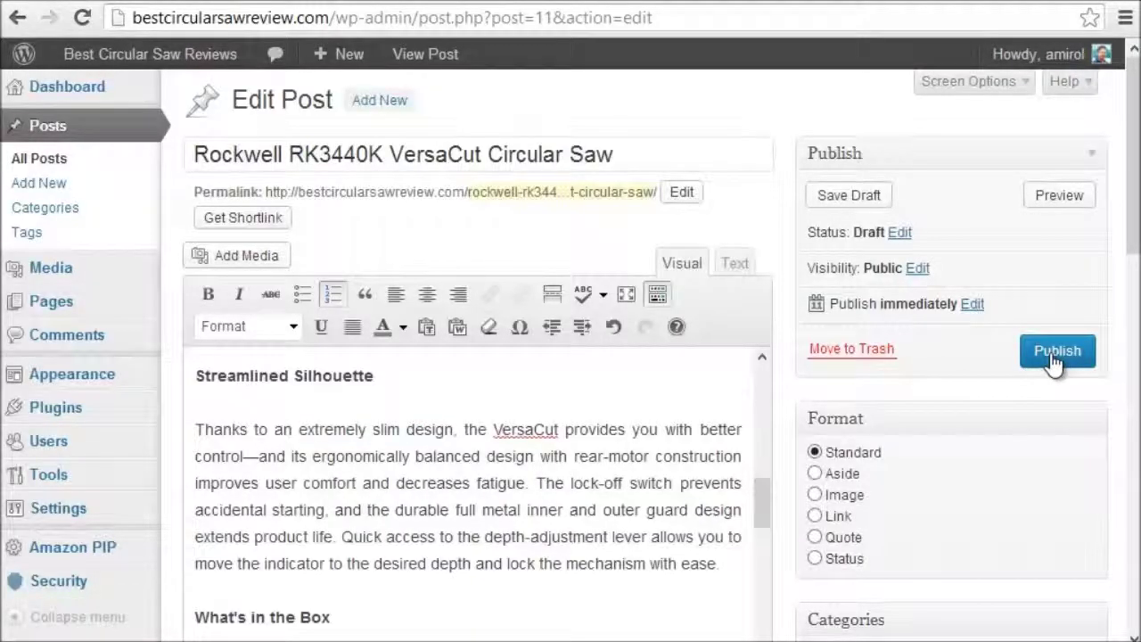
click(1055, 355)
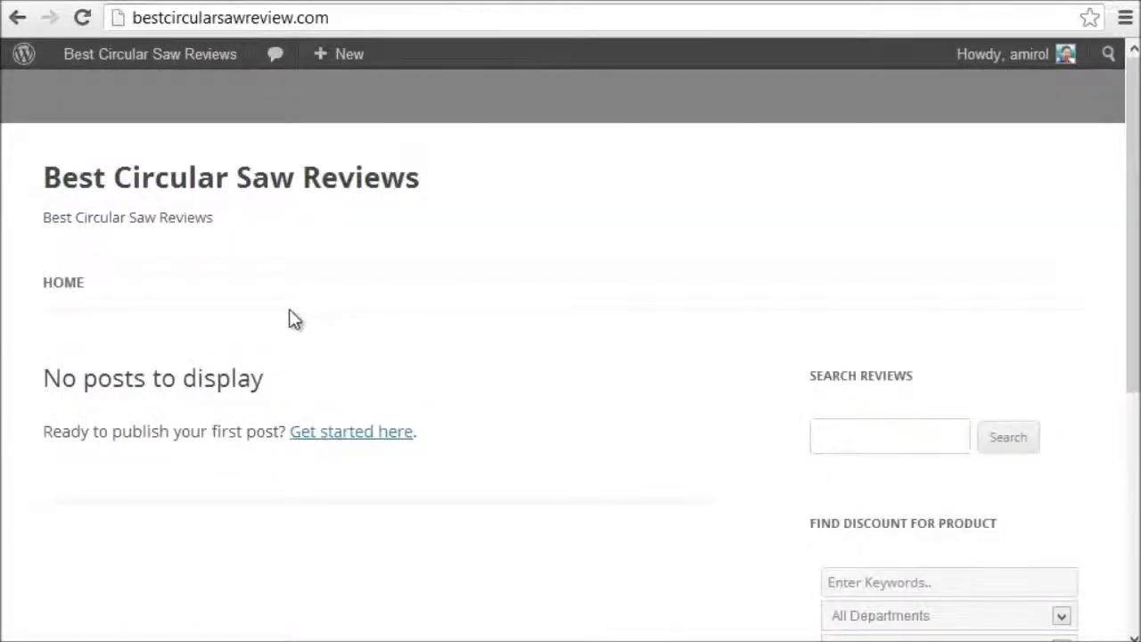
Step: Reload the site's home page and examine the published saw review, the Latest Product Reviews and the Review Categories
right_click(289, 311)
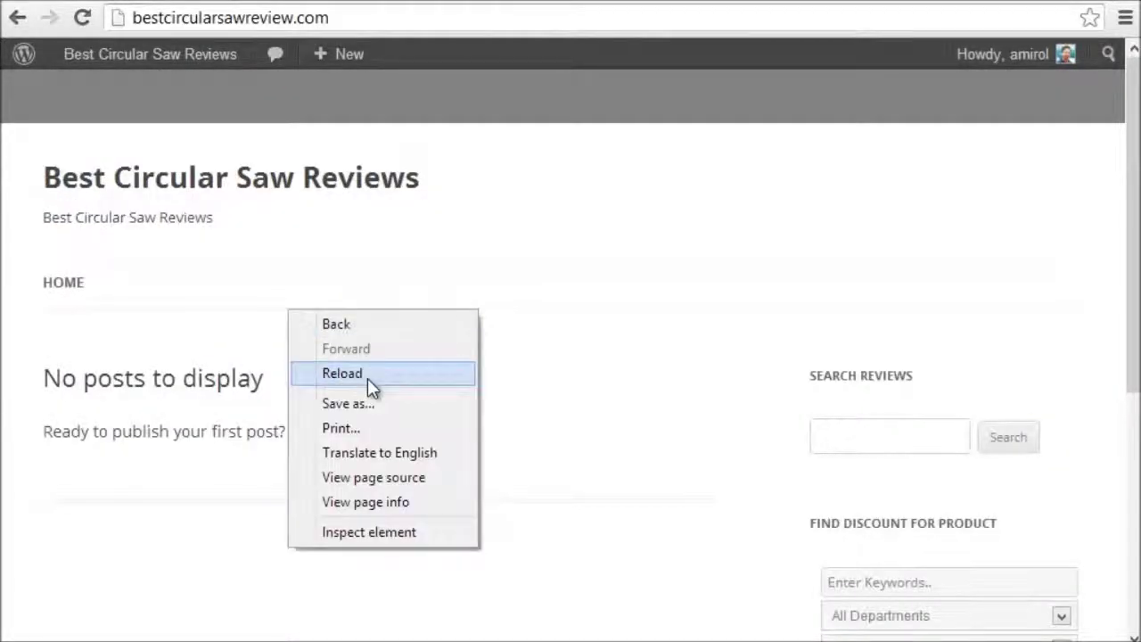
click(367, 378)
scroll(364, 339, down, 8)
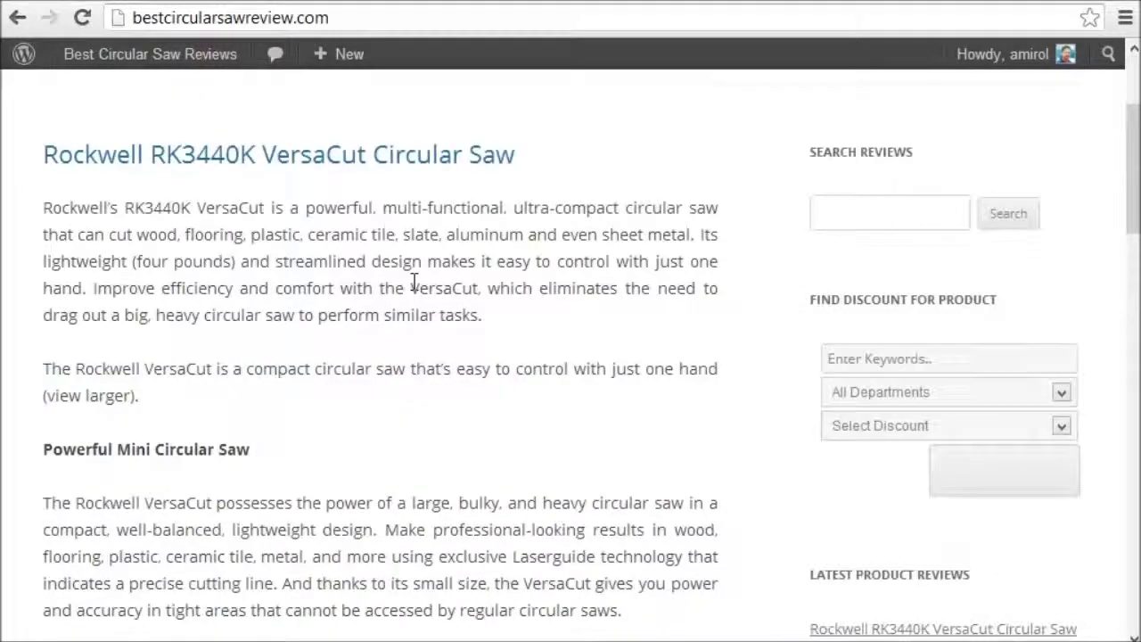
scroll(383, 289, down, 8)
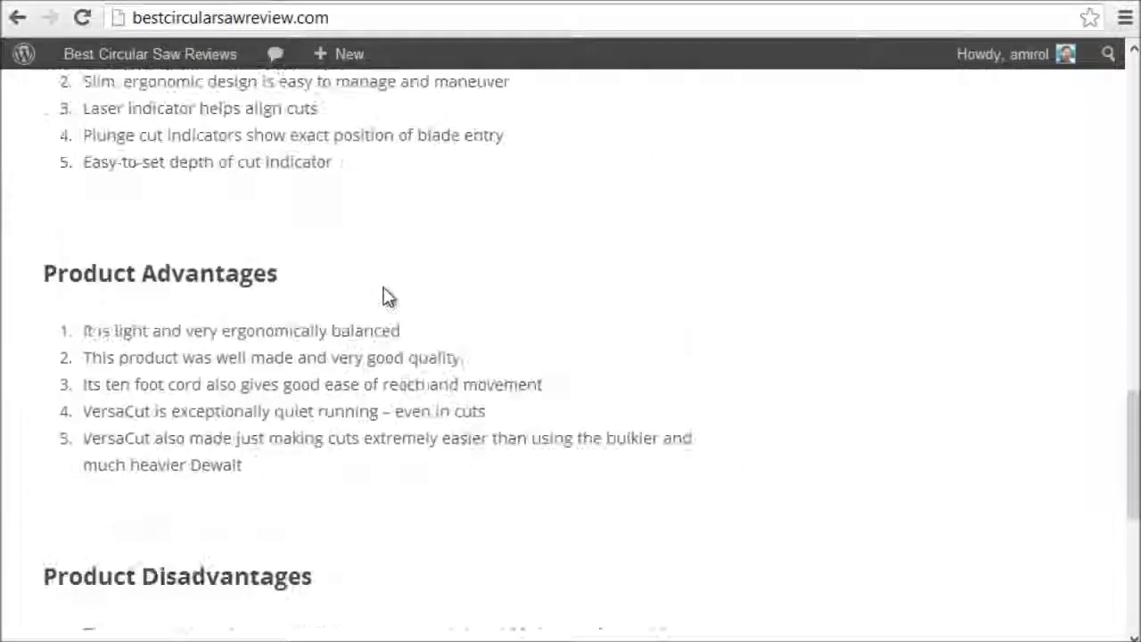
key(Home)
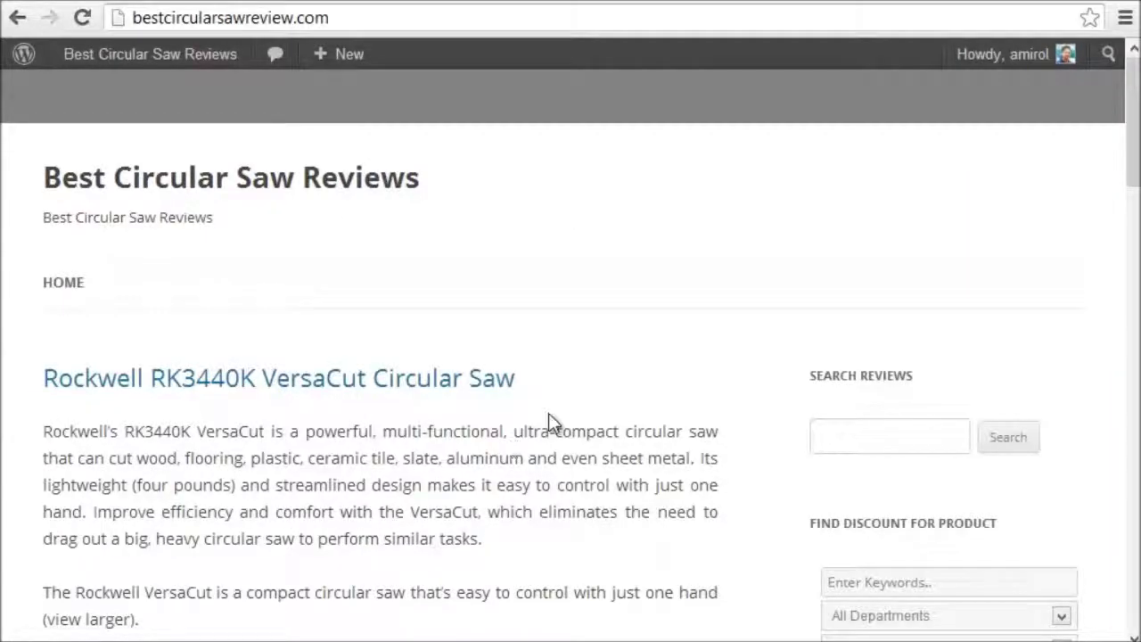
scroll(548, 413, down, 8)
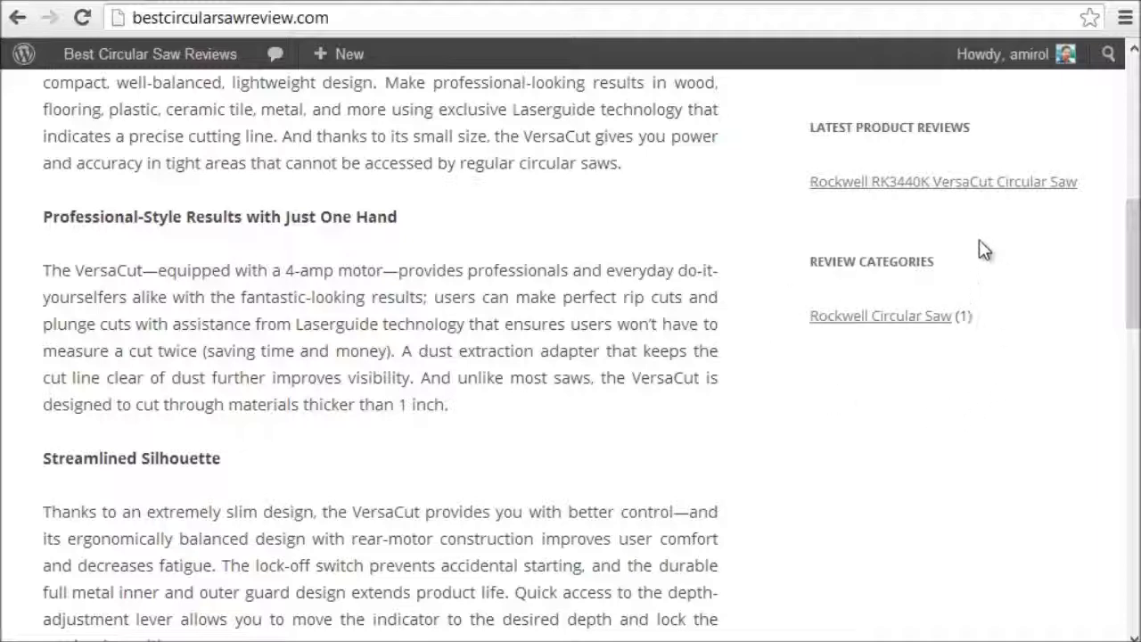
drag(1128, 250, 1132, 540)
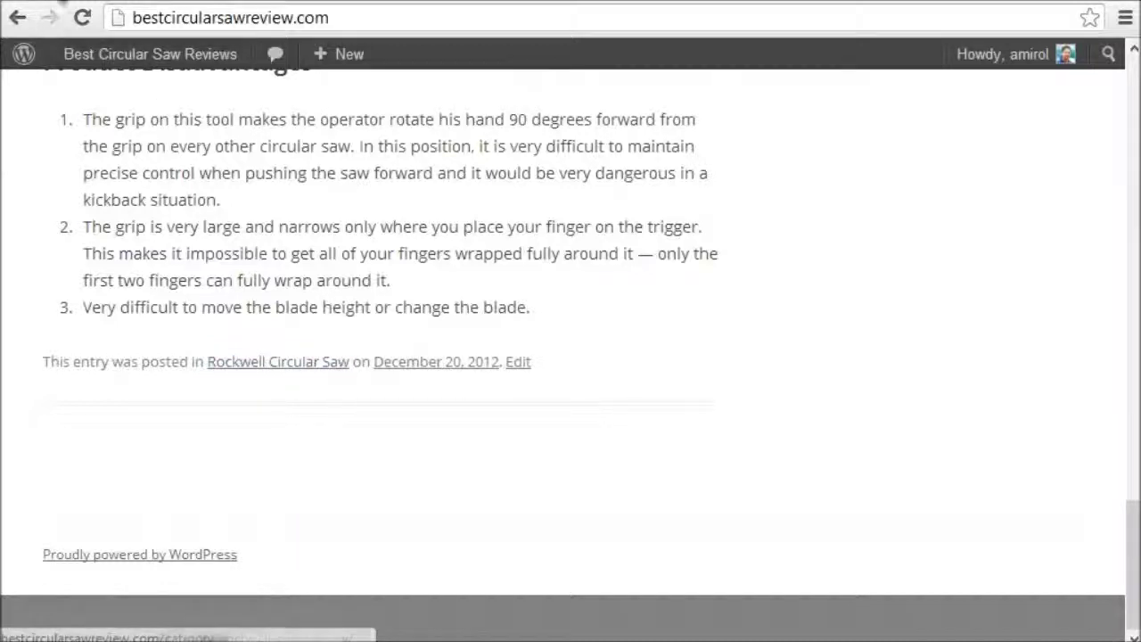
Step: Open the published post for editing, set its publish date to Dec 20, 2012 @ 11:44 and update the post
click(518, 361)
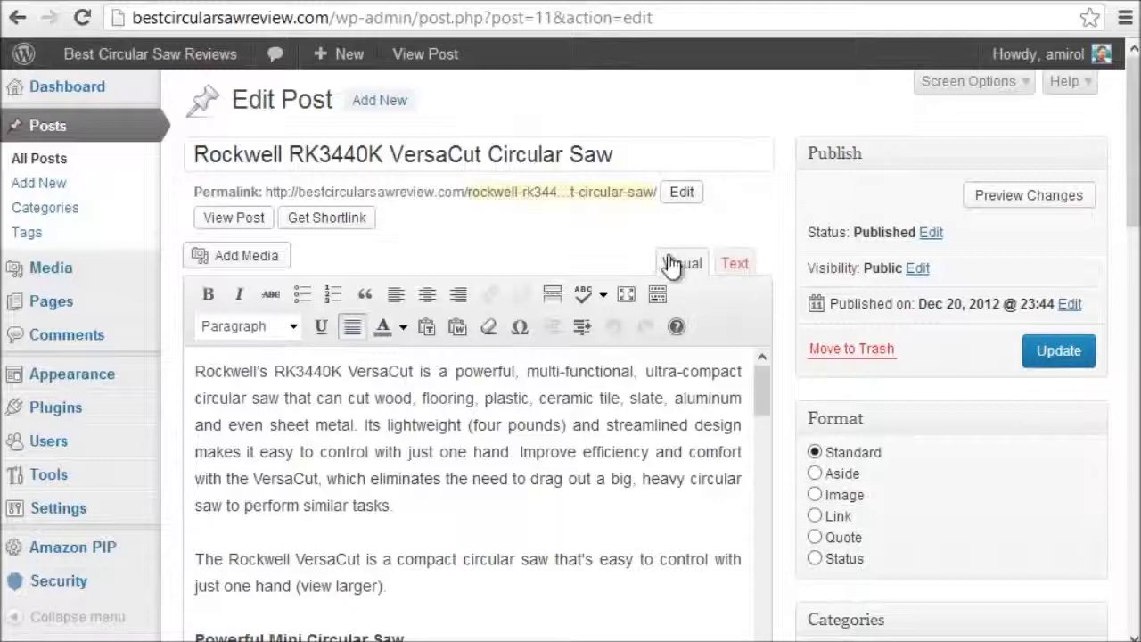
scroll(1001, 282, down, 1)
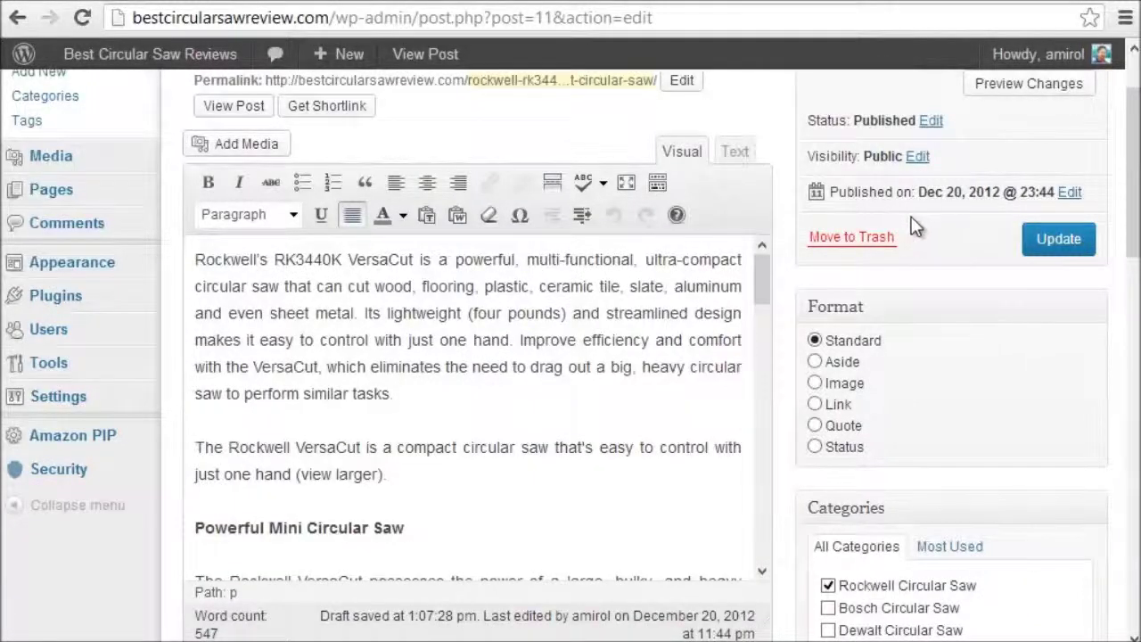
scroll(907, 216, down, 3)
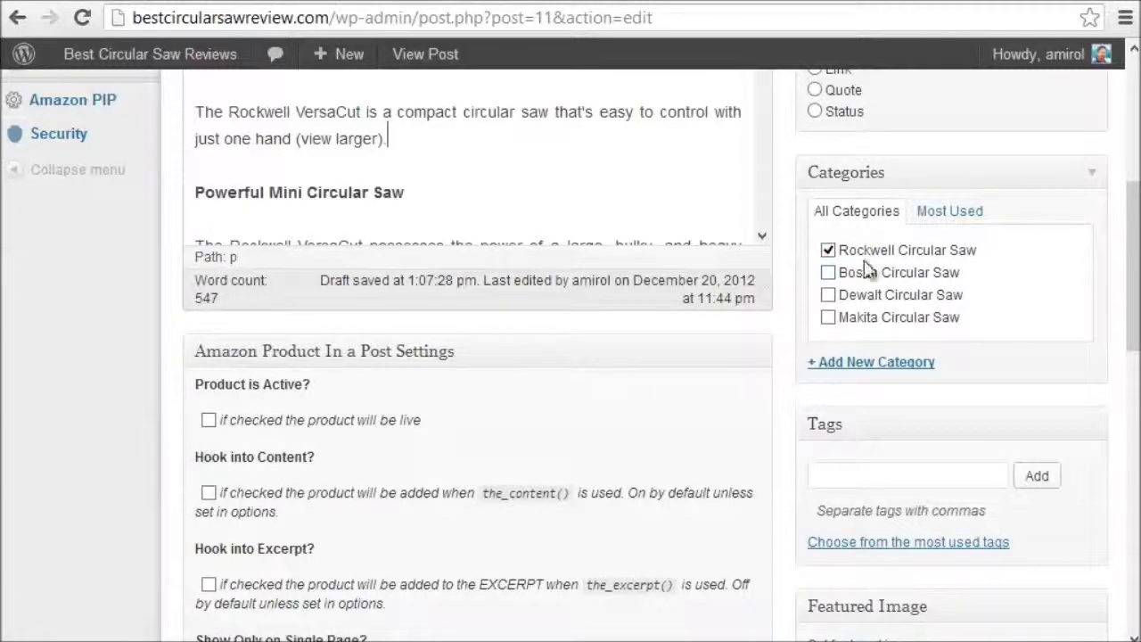
scroll(864, 272, up, 5)
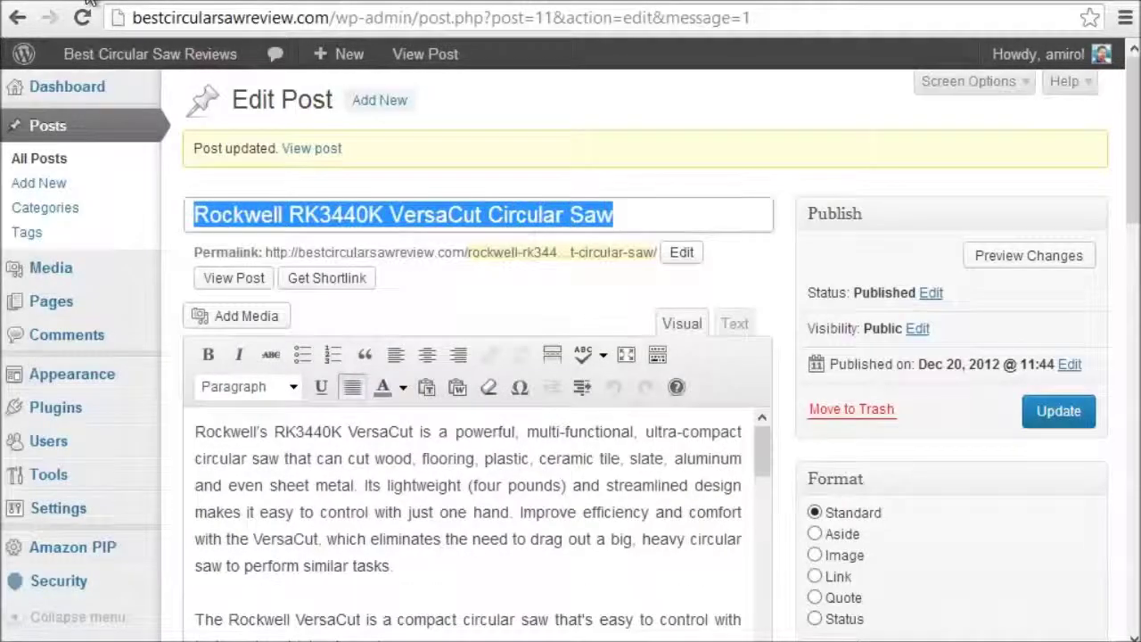
click(557, 481)
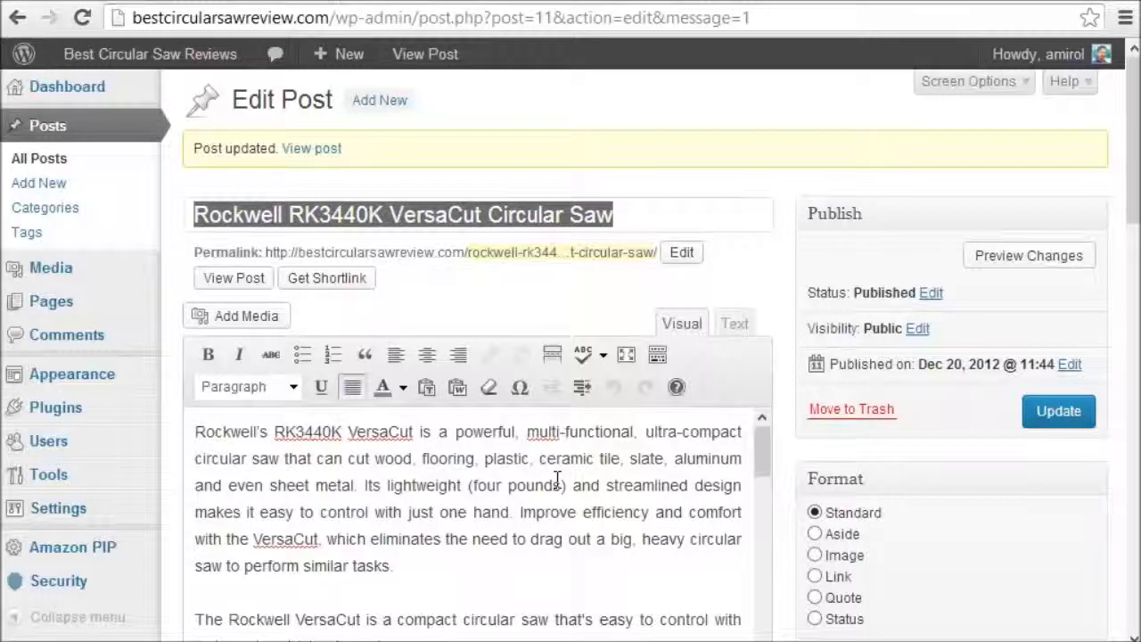